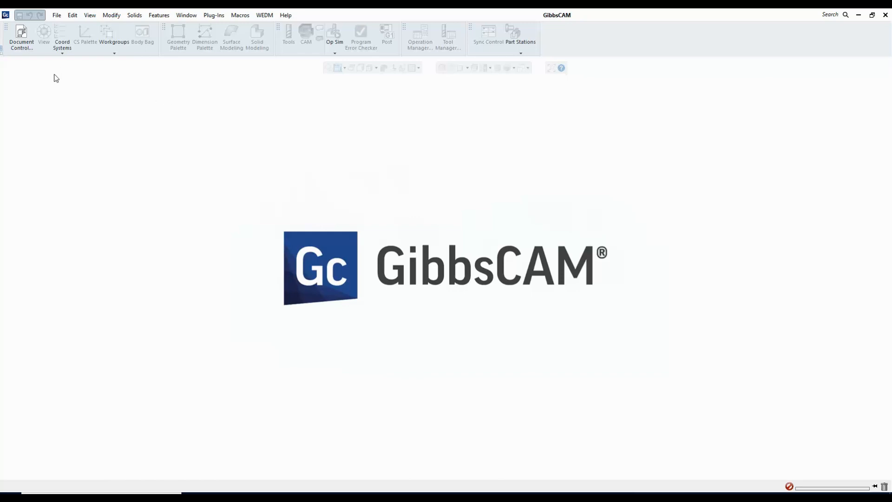
Open the Parasolid file Box Demonstration Rotated.x_t from the General Dynamics folder
left_click(56, 15)
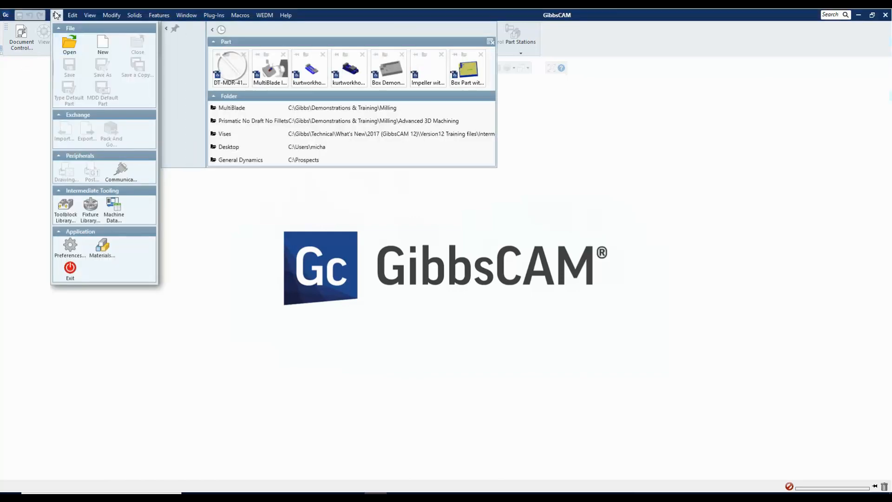
left_click(357, 239)
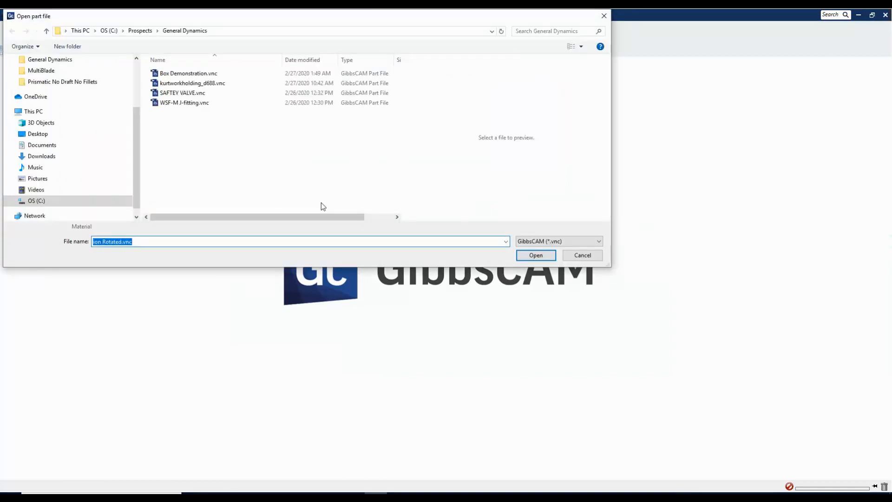
left_click(599, 241)
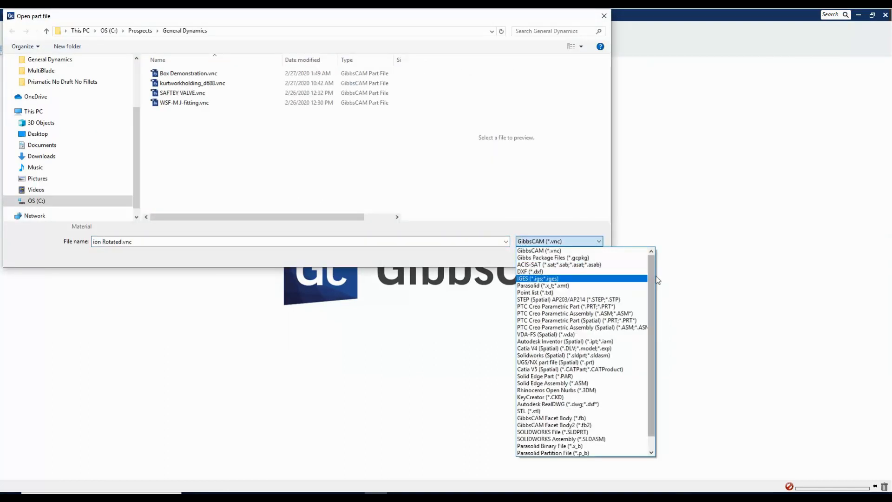
scroll(651, 279, "down", 1)
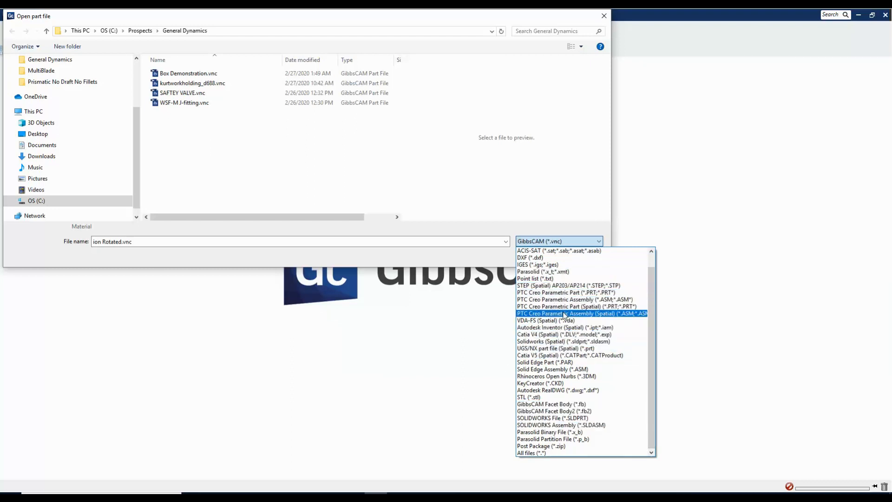
left_click(494, 22)
left_click(604, 242)
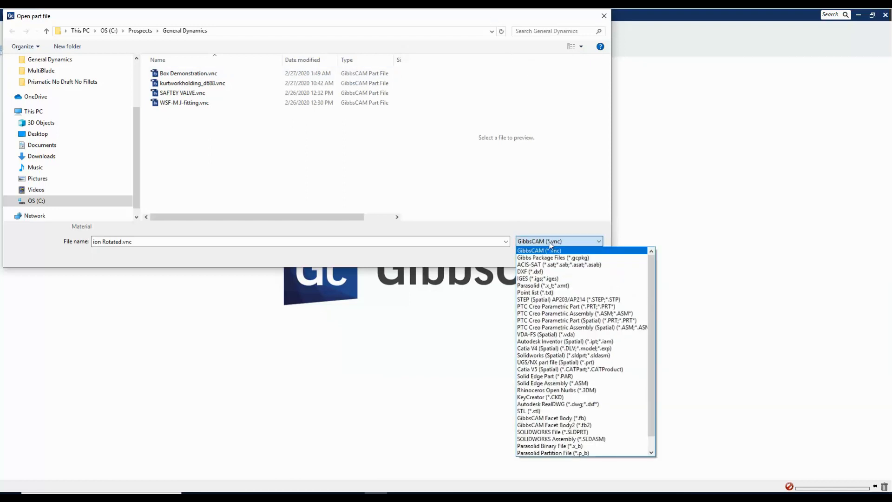
left_click(543, 286)
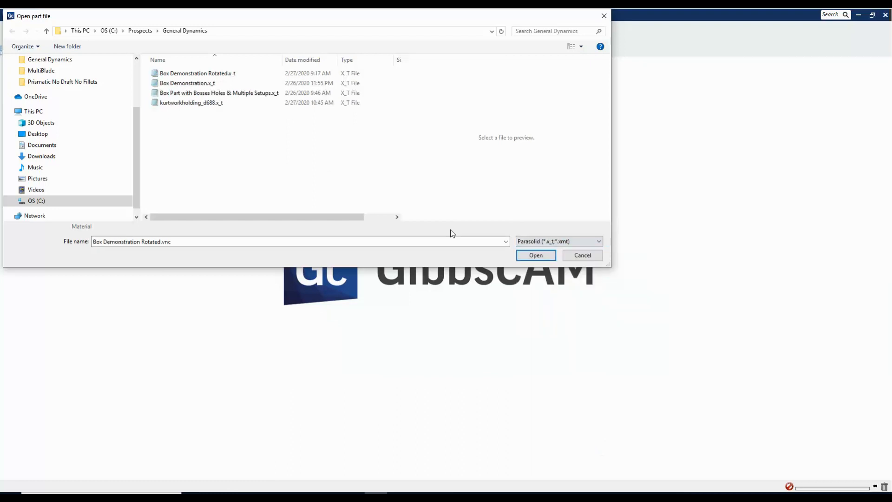
left_click(218, 75)
left_click(534, 256)
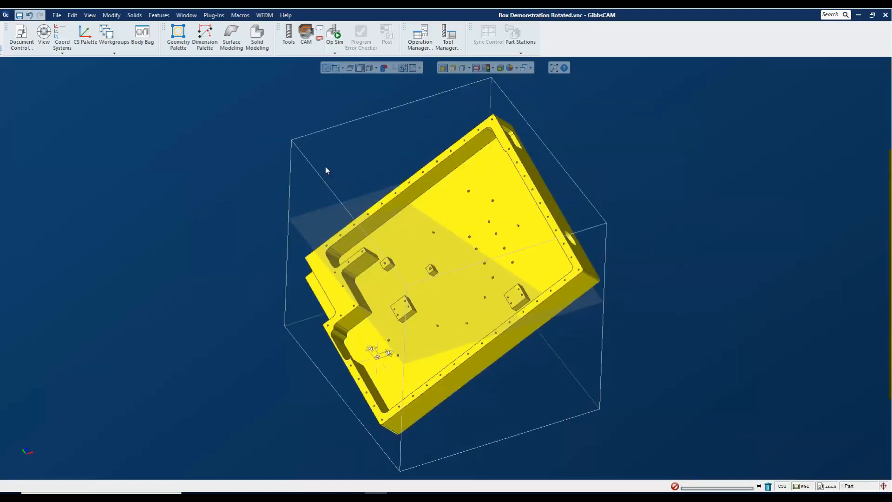
Deselect the solid and align the box's top rim face to the XY plane coordinate system
middle_click_drag(326, 166, 320, 166)
left_click(251, 148)
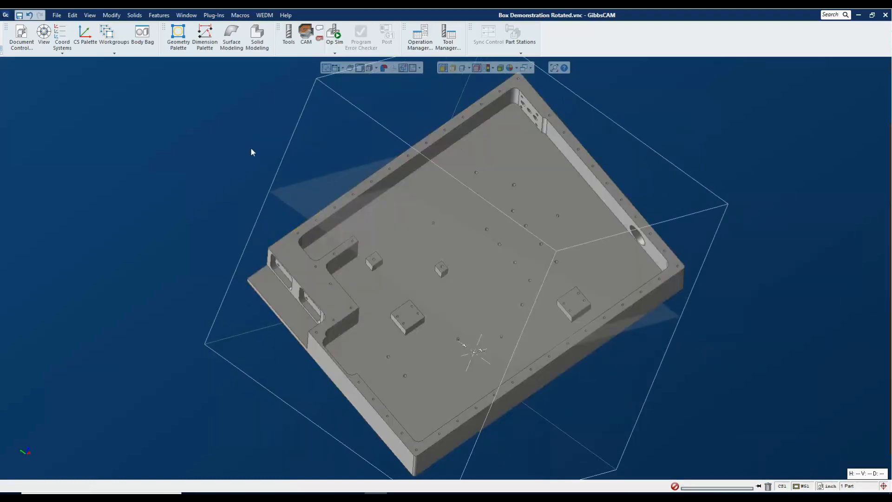
middle_click_drag(251, 148, 239, 154)
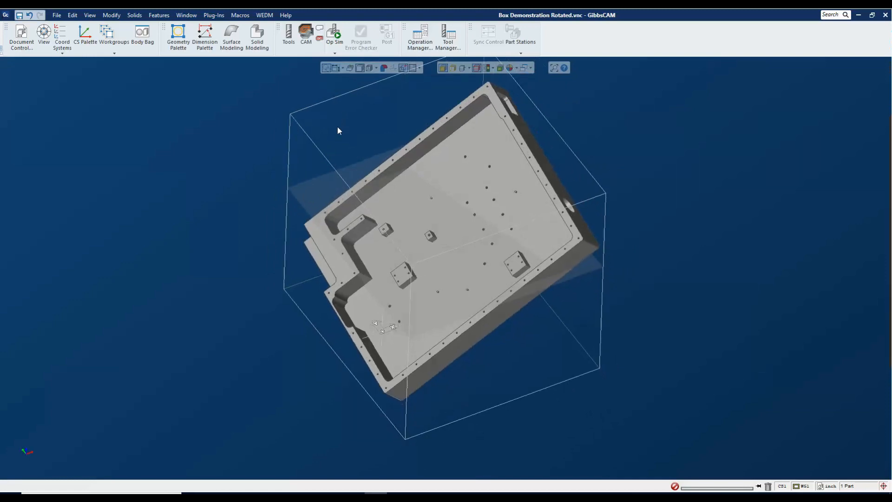
left_click(336, 236)
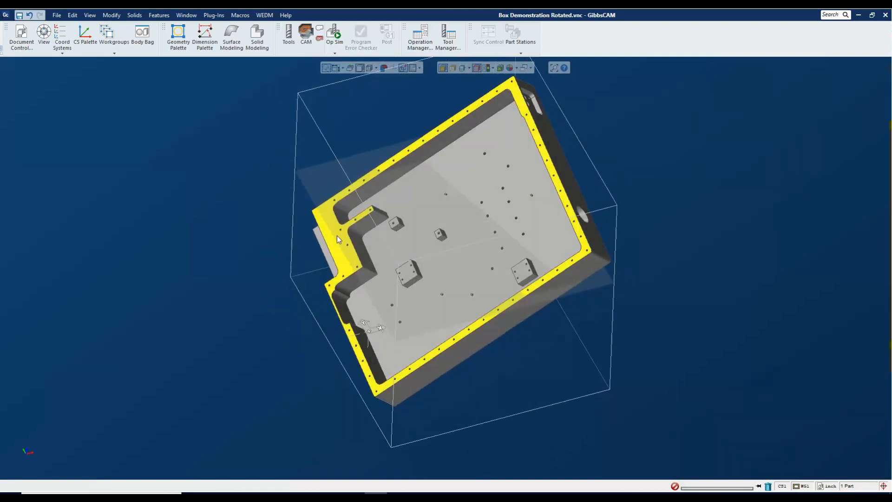
right_click(336, 236)
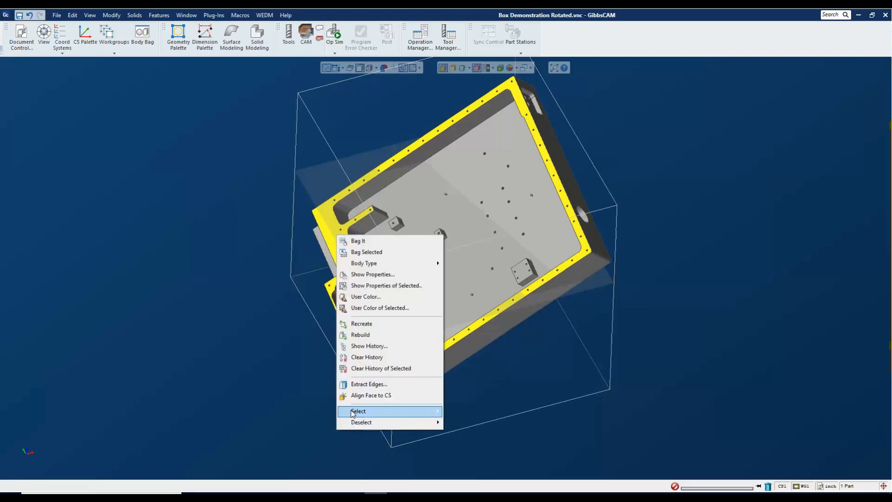
left_click(359, 396)
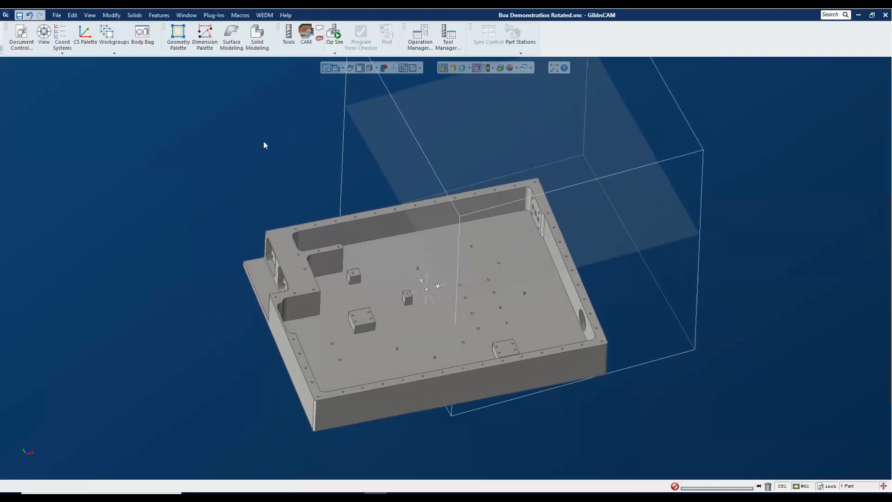
Shrink-wrap the stock around the box after its top face alignment
left_click(111, 15)
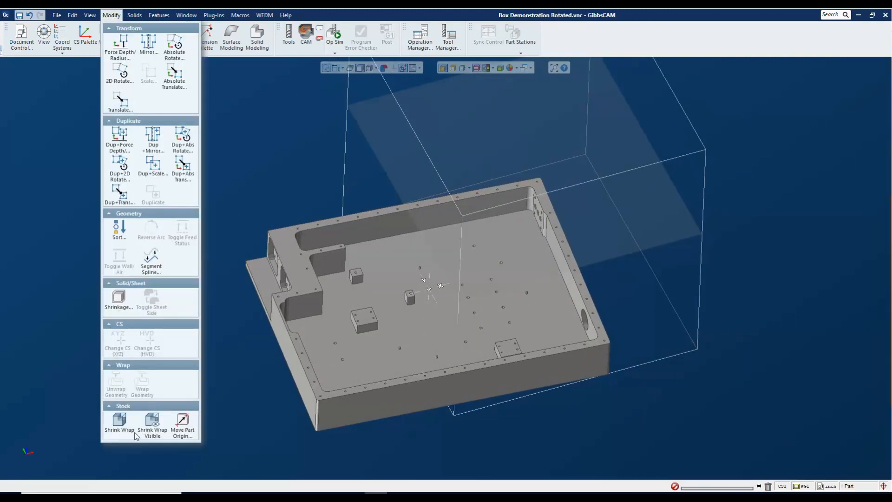
left_click(118, 424)
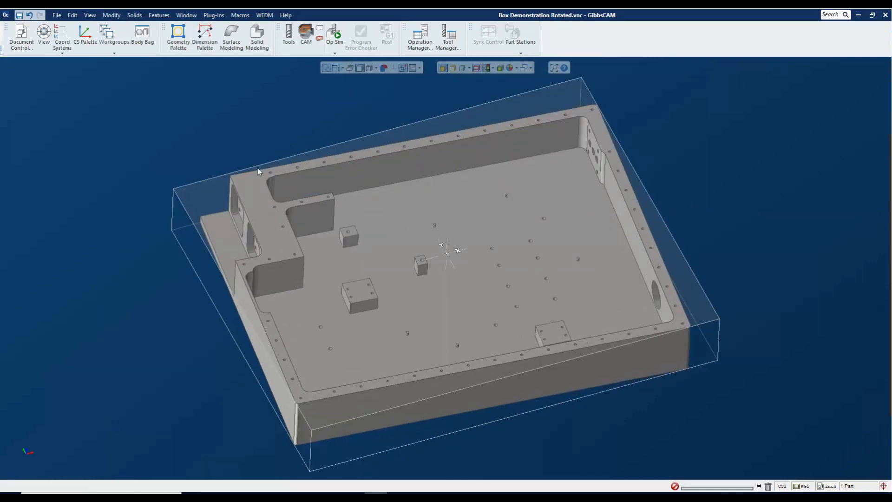
middle_click_drag(319, 224, 419, 261)
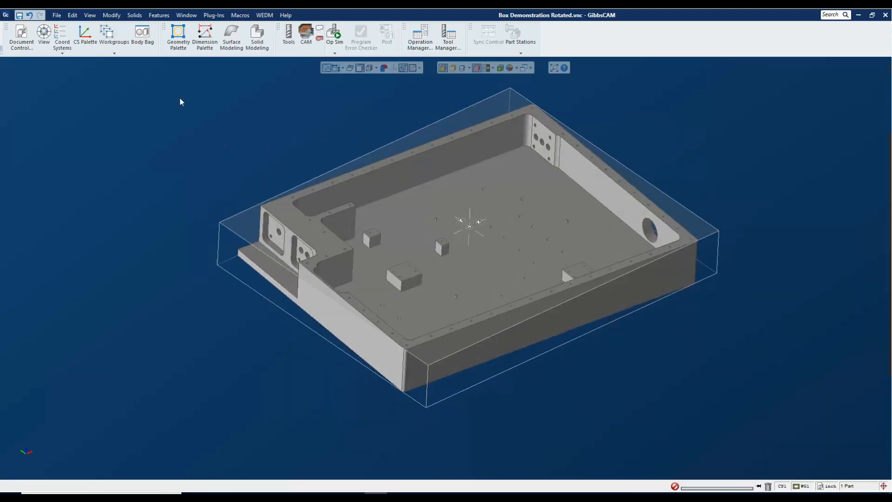
Create a new coordinate system named Left on the YZ plane and reverse its depth direction
left_click(85, 36)
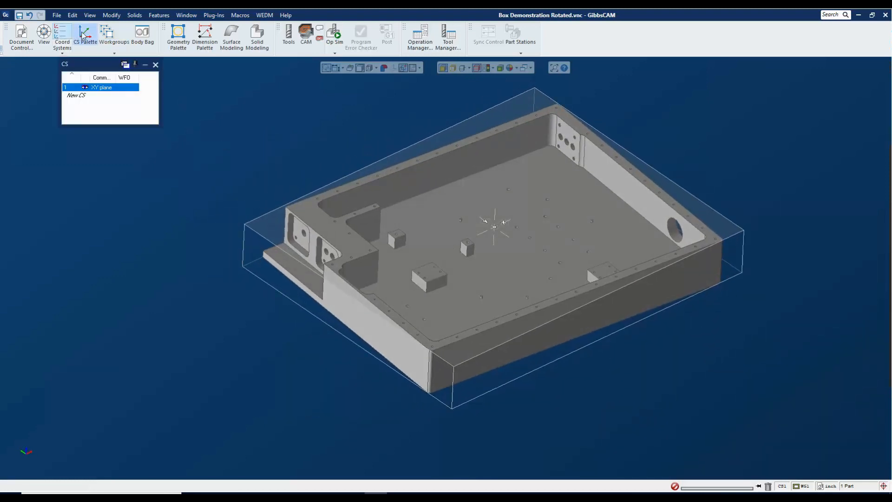
left_click(82, 95)
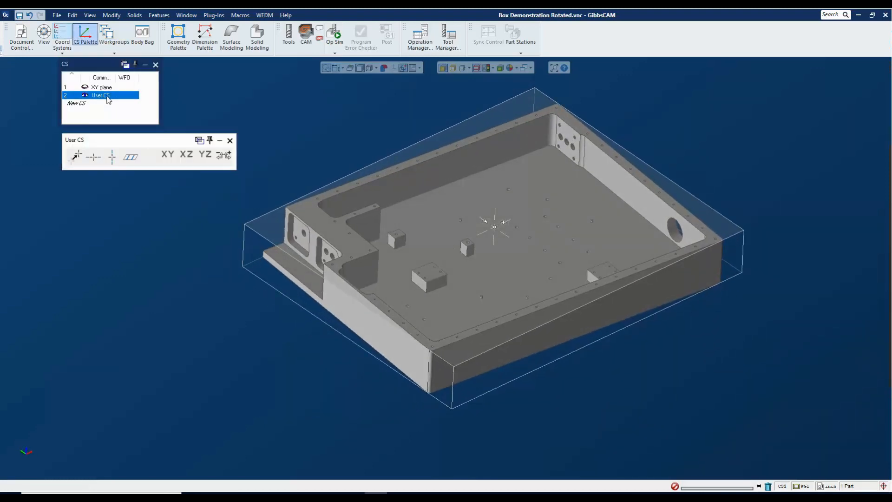
left_click(104, 95)
left_click_drag(109, 101, 86, 97)
type("Left")
key("Return")
left_click(205, 155)
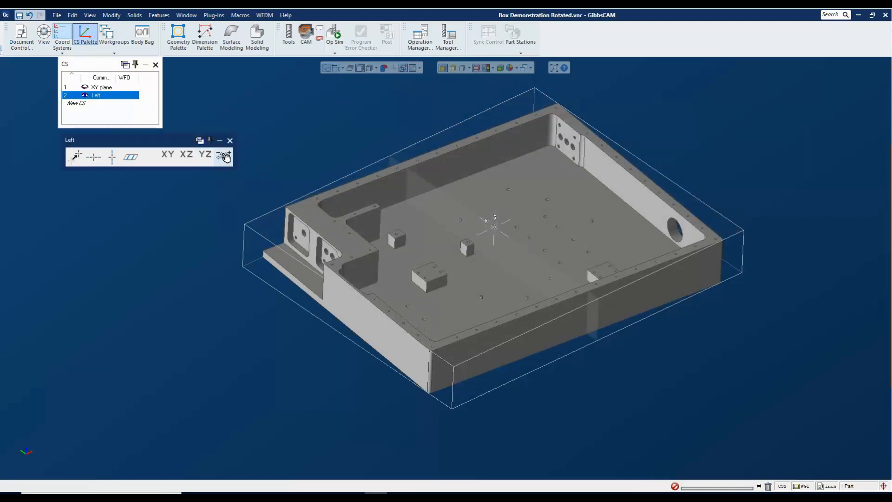
left_click(225, 156)
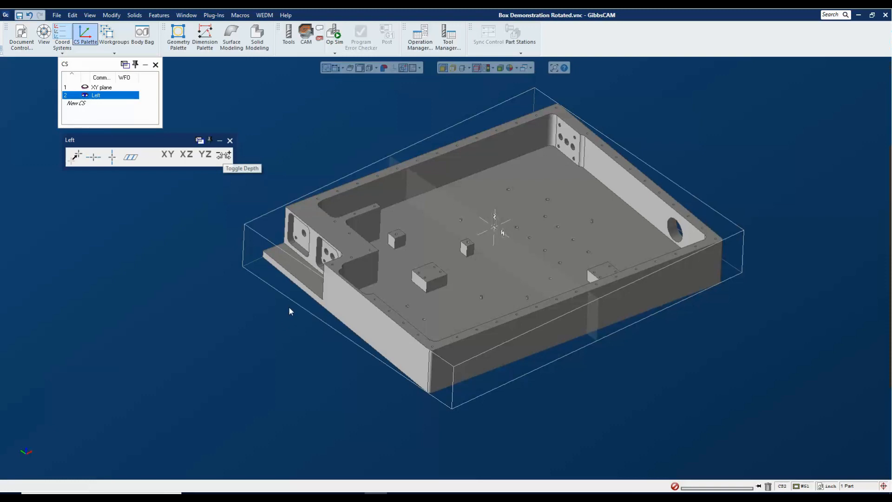
Align the box's outer left side face to the Left coordinate system
left_click(349, 313)
right_click(344, 309)
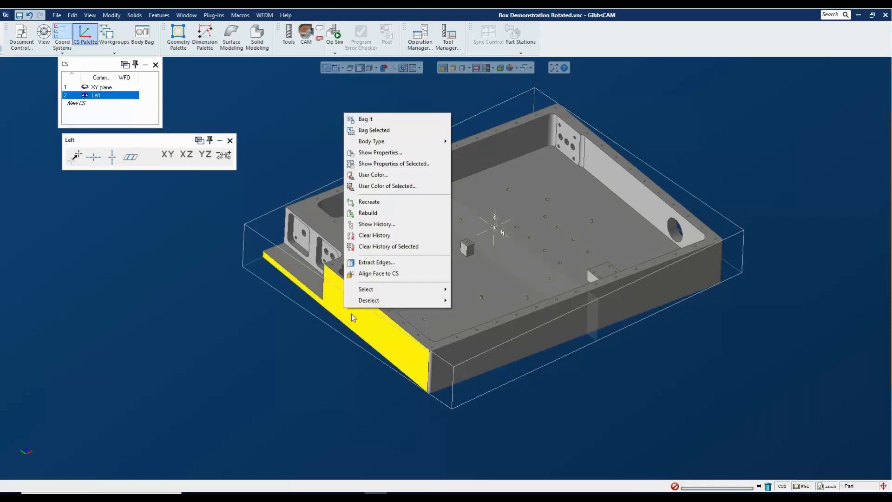
left_click(373, 274)
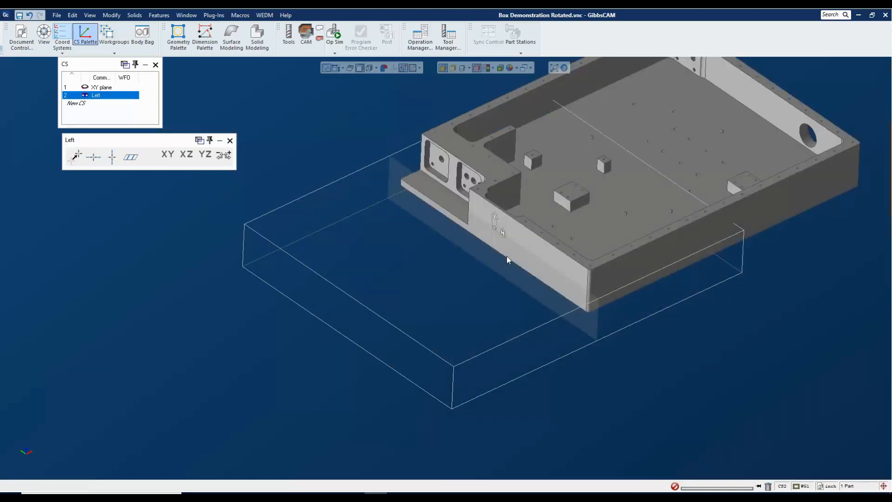
Shrink-wrap the stock to fit the squared-up box
left_click(111, 15)
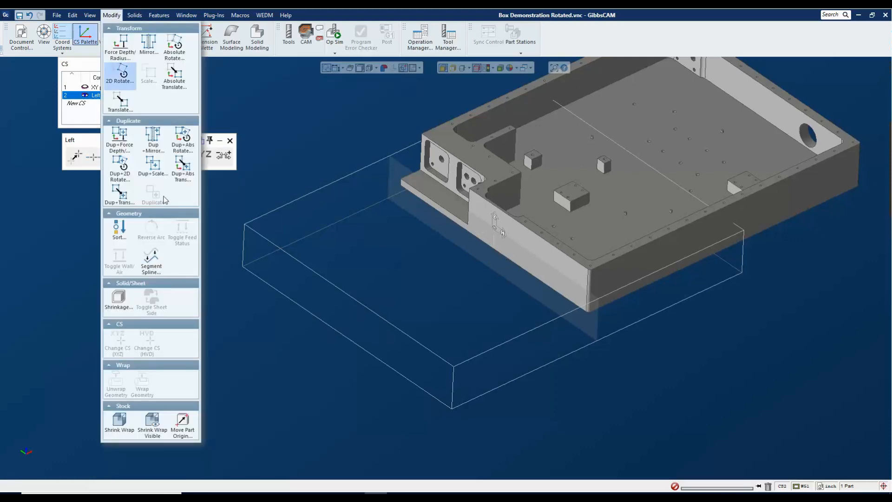
left_click(120, 422)
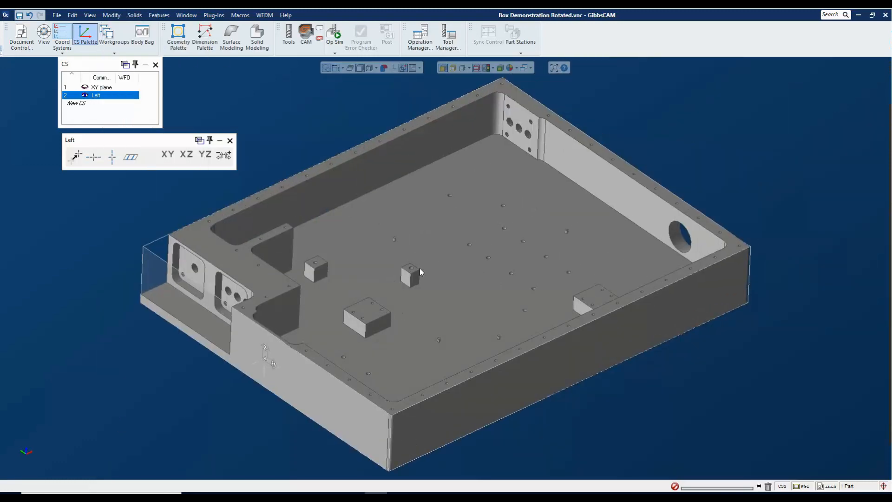
middle_click_drag(419, 269, 415, 263)
Make the XY plane coordinate system active and close the coordinate system list and palette
left_click(92, 88)
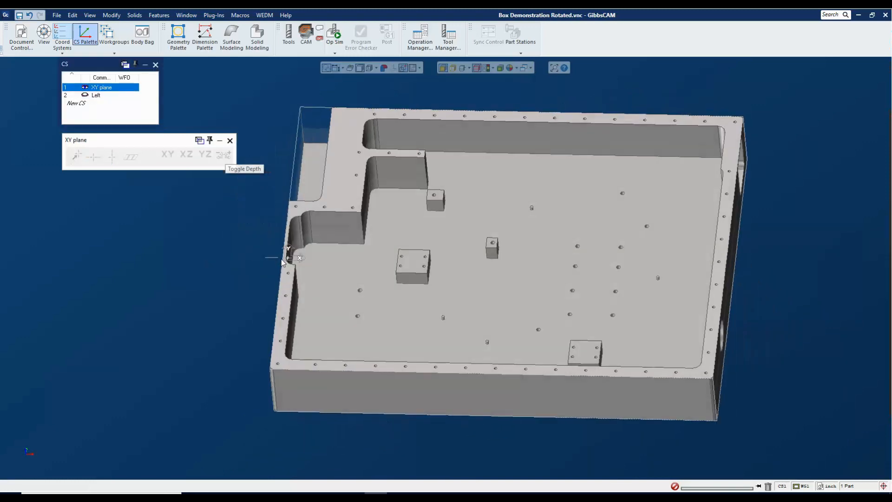
middle_click_drag(283, 263, 255, 216)
left_click(230, 140)
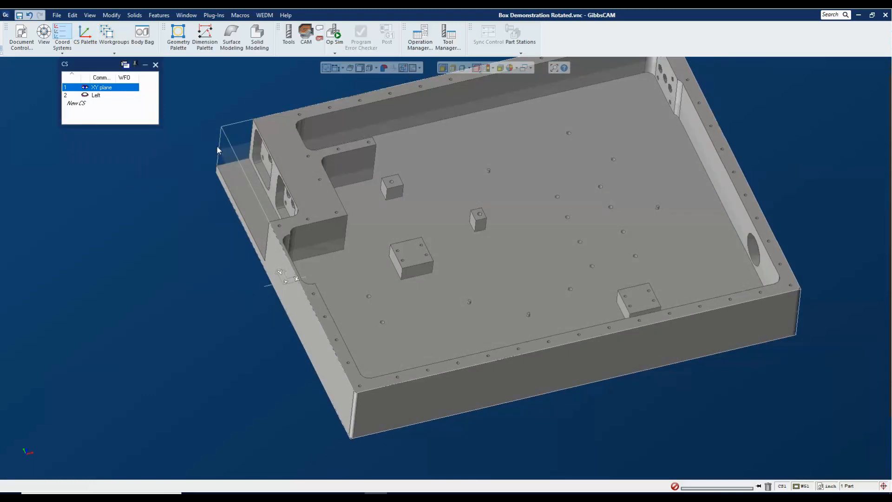
middle_click_drag(217, 146, 313, 349)
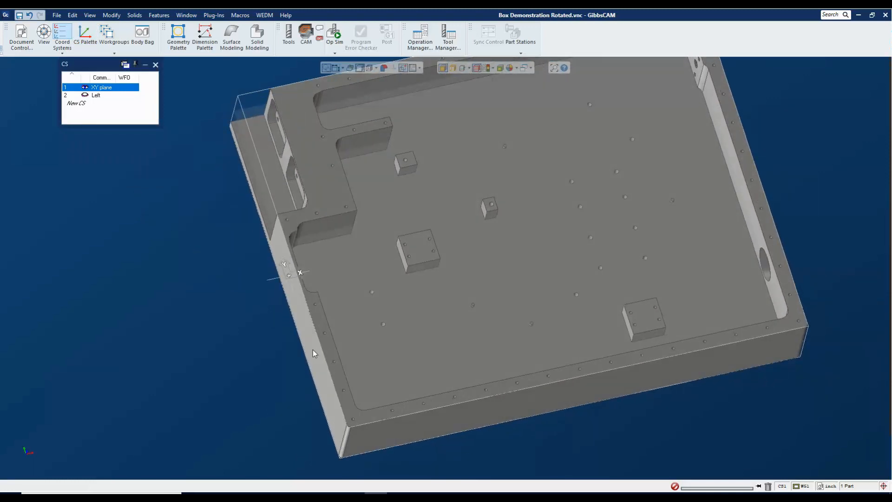
left_click(156, 65)
middle_click_drag(288, 274, 300, 260)
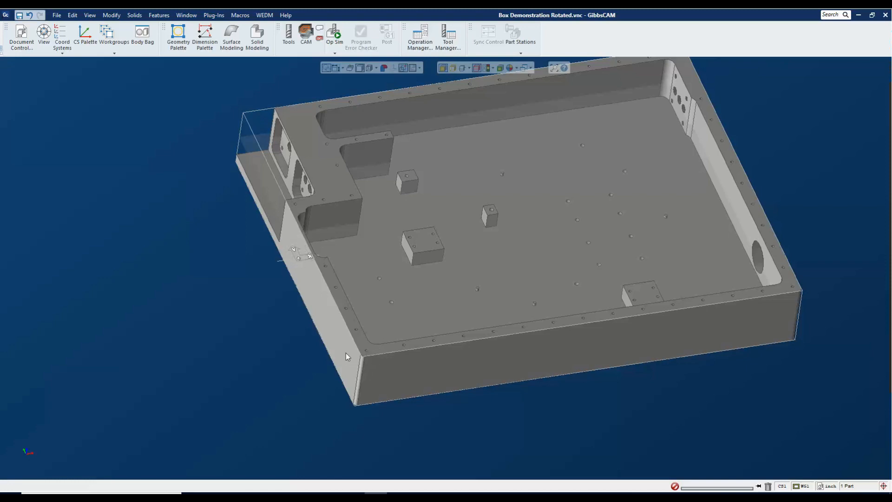
Open the Move Part Origin settings
left_click(63, 42)
left_click(111, 15)
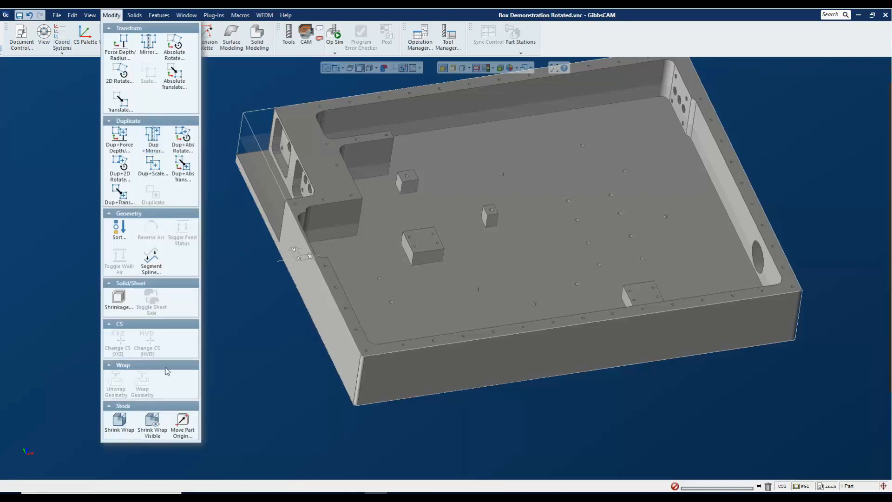
left_click(184, 423)
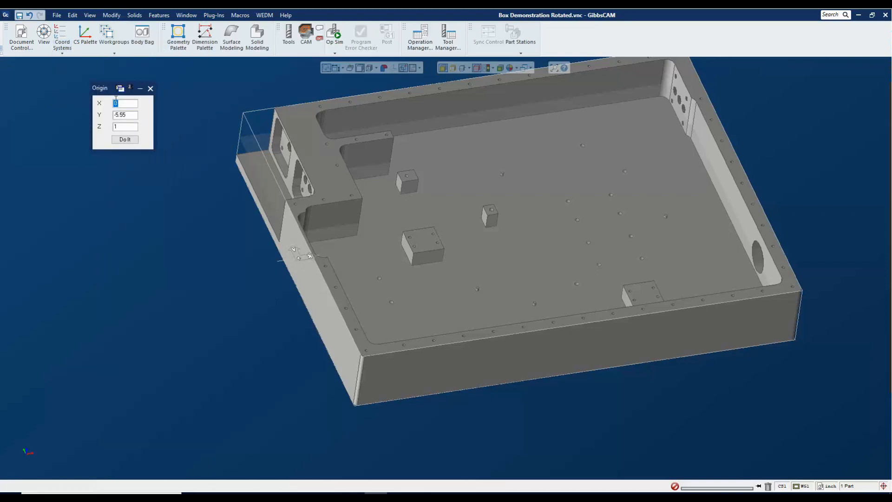
Set the new part origin's Y and Z coordinates to 0
left_click_drag(110, 93, 124, 116)
double_click(144, 139)
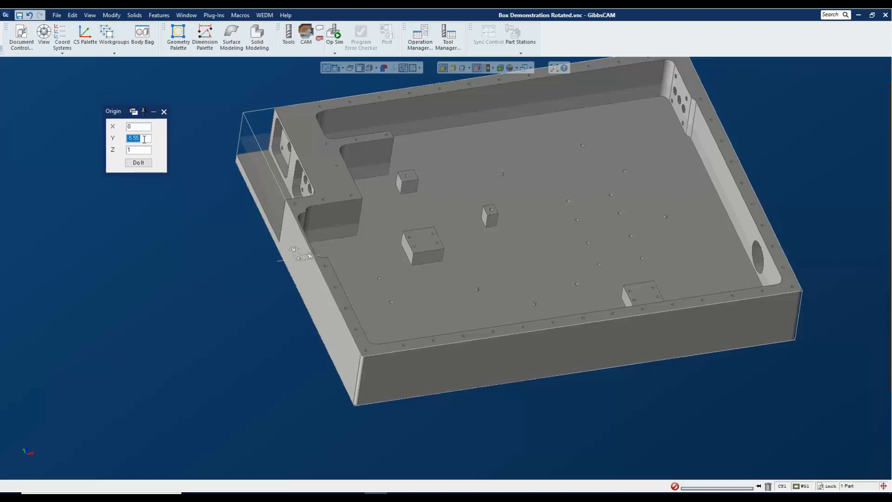
type("0")
left_click_drag(126, 115, 151, 186)
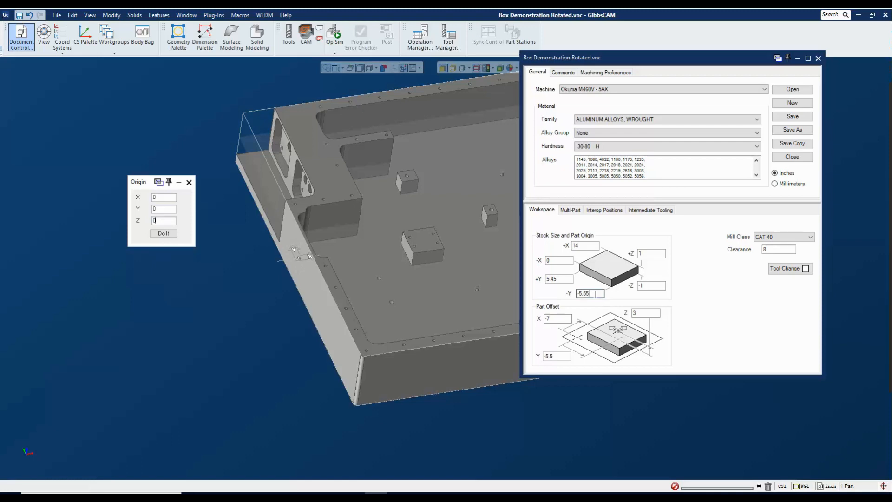
Copy the stock's -Y and +Z extents into the origin as Y -5.55 and Z 1, and move the part origin there
left_click_drag(595, 294, 570, 296)
key("ctrl+c")
double_click(161, 208)
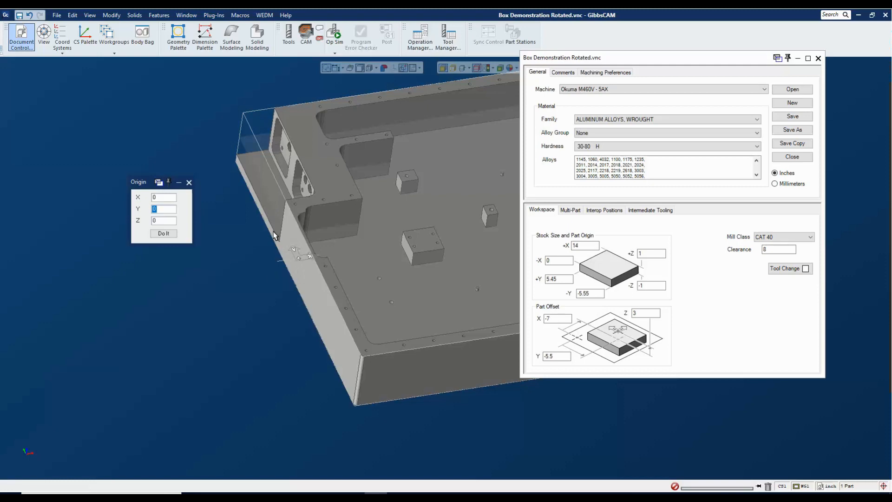
key("ctrl+v")
double_click(646, 253)
key("ctrl+c")
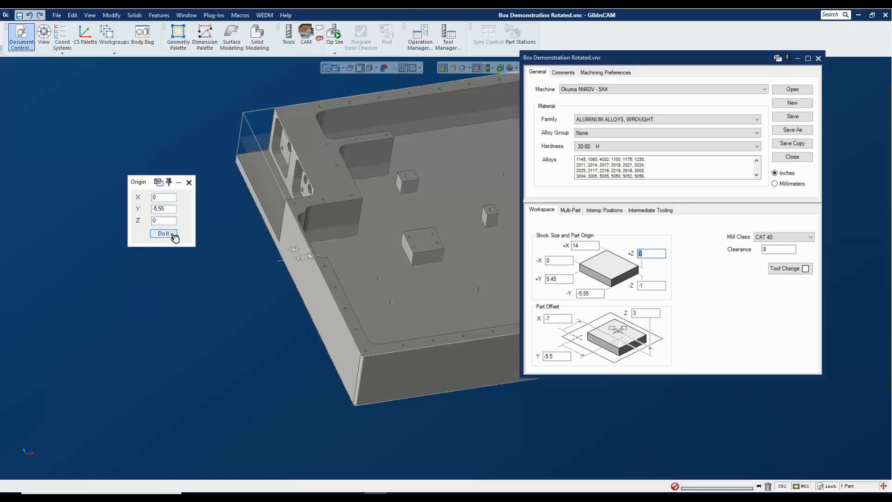
double_click(160, 220)
key("ctrl+v")
left_click(165, 233)
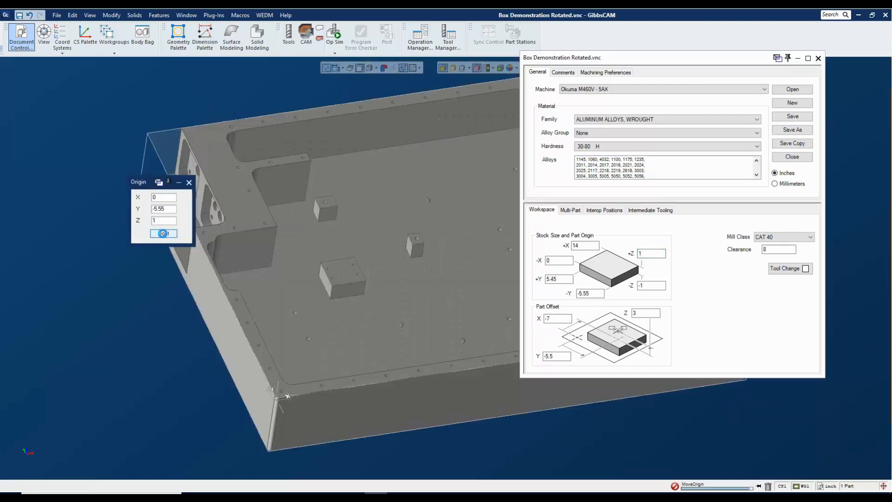
left_click(189, 183)
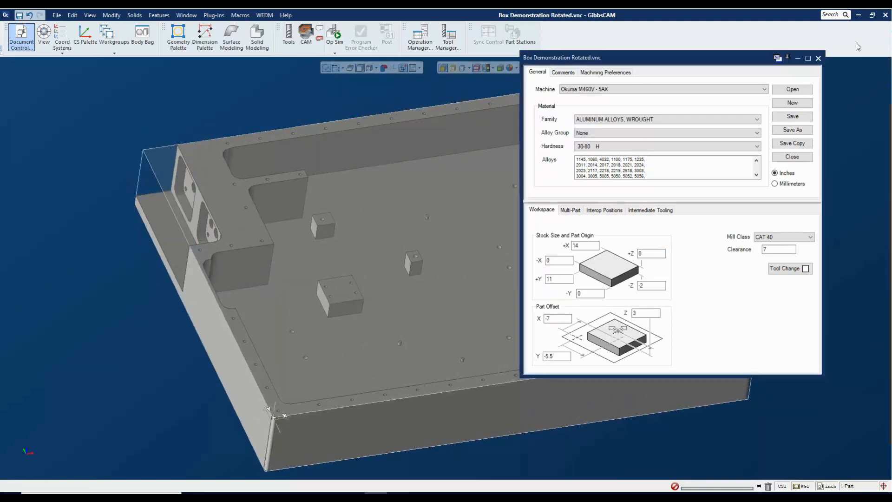
Close the document settings, show the tool and CAM process lists, and load the saved process list
left_click(819, 58)
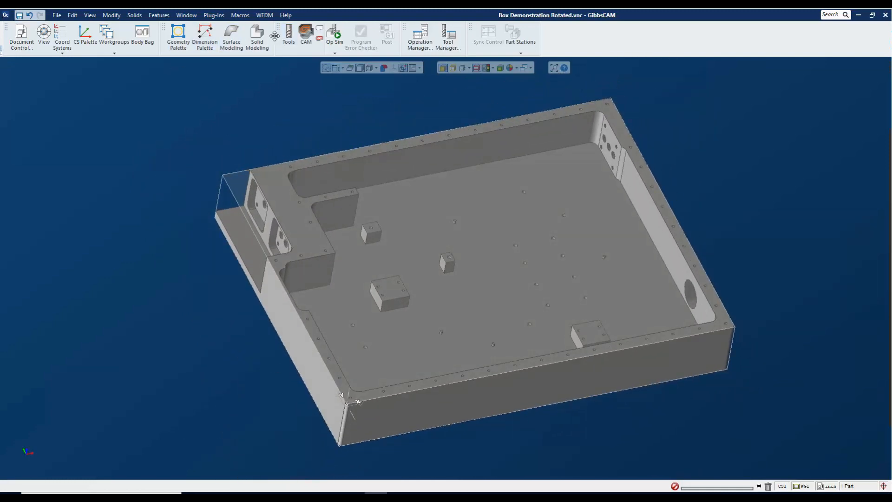
left_click(288, 40)
left_click(304, 42)
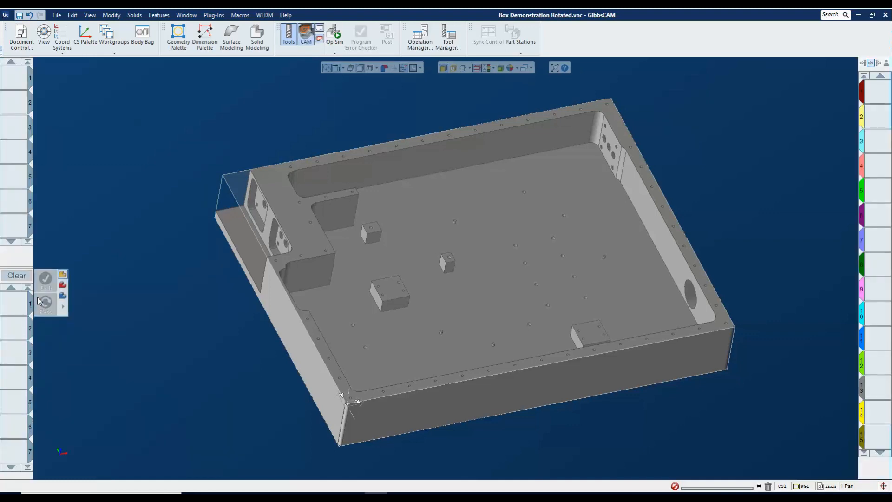
right_click(9, 300)
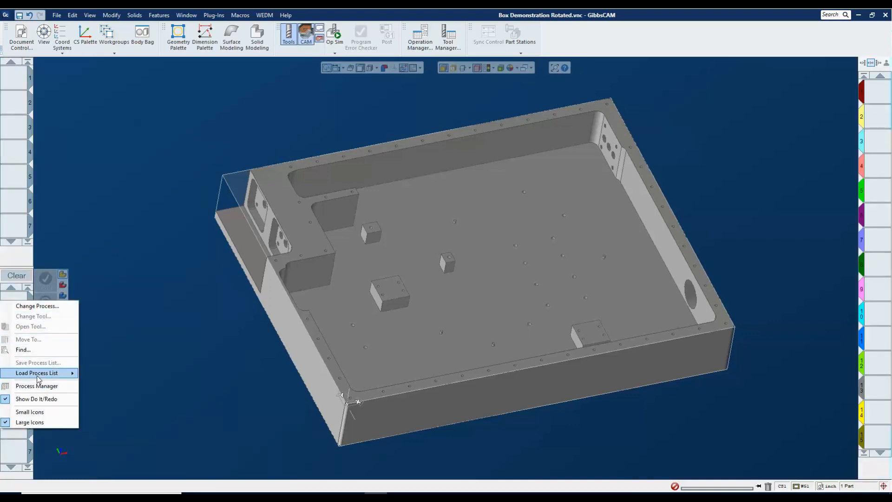
mouse_move(59, 373)
left_click(108, 398)
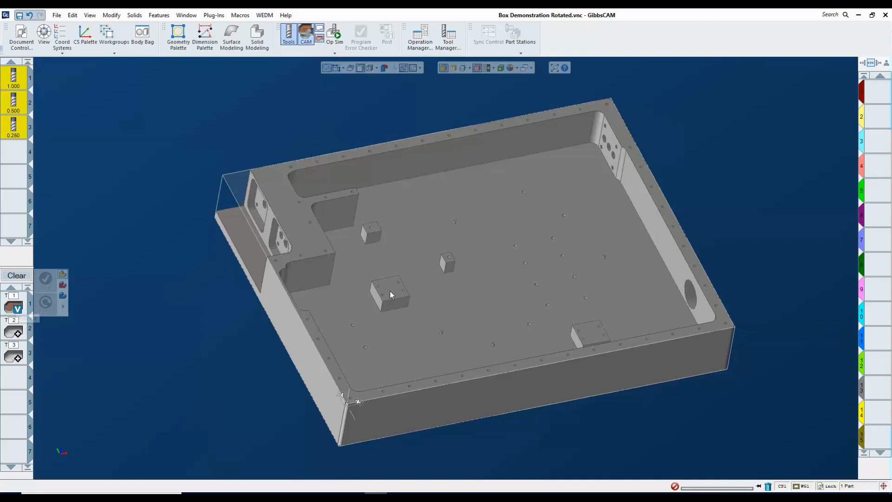
Select the whole box body and generate the operations from the three loaded processes
left_click(427, 270)
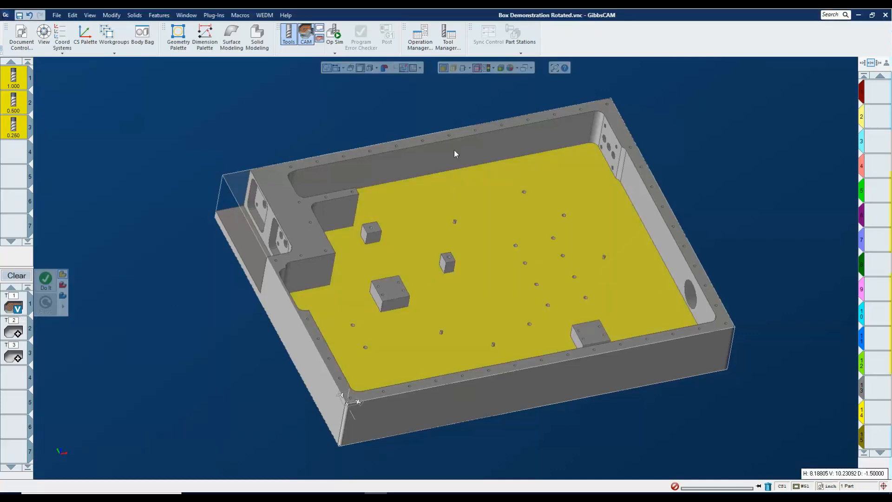
left_click(436, 199)
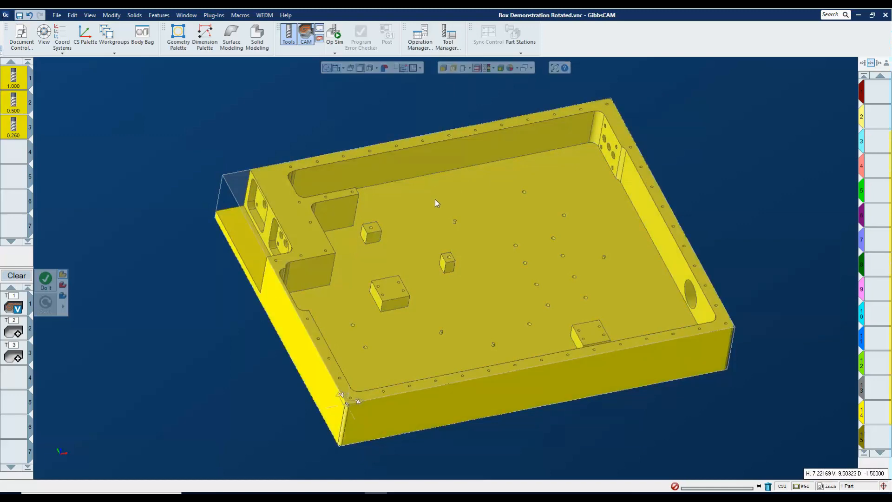
left_click(45, 279)
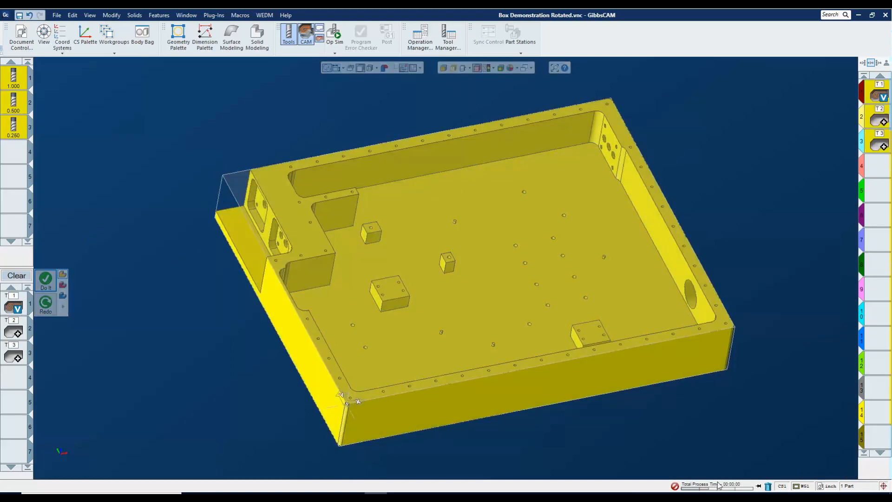
left_click(758, 486)
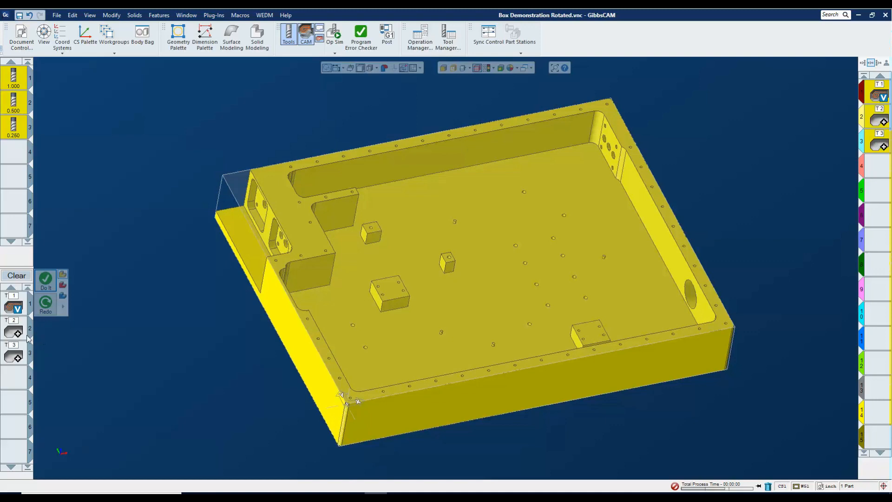
Review the first process's VoluMill parameters and its Technology Expert cutting data, leaving the settings as they are
left_click(14, 303)
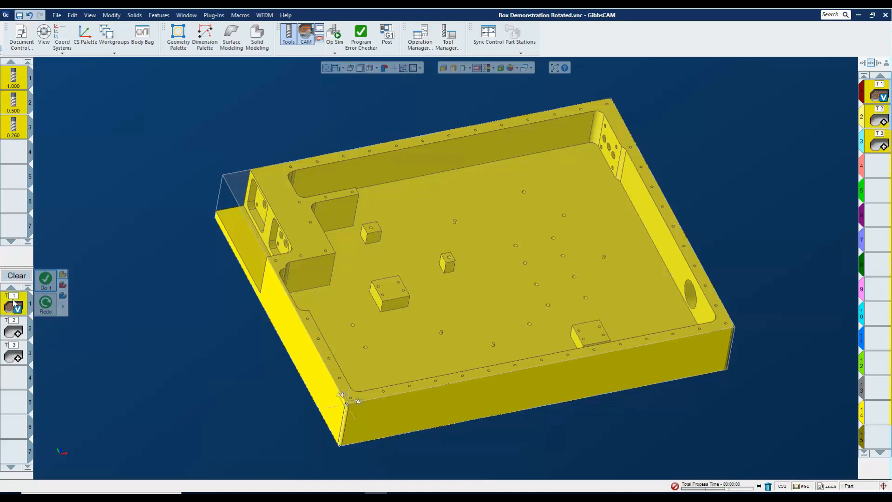
double_click(14, 303)
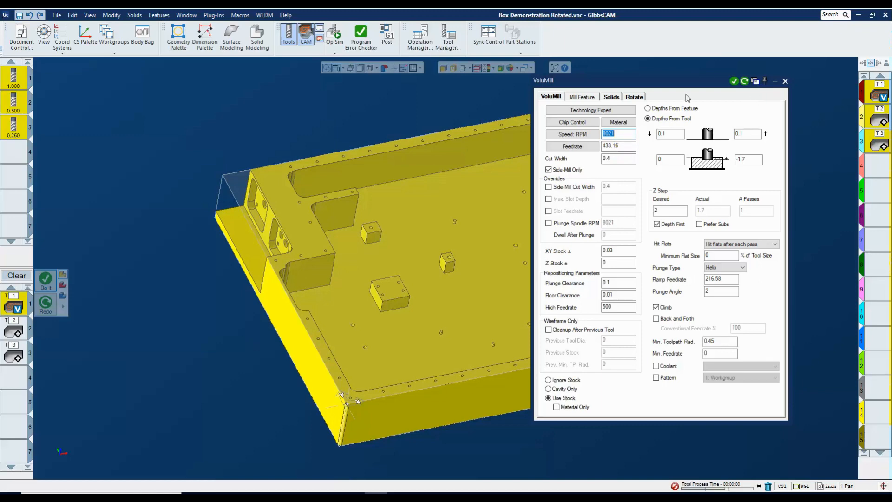
left_click(593, 110)
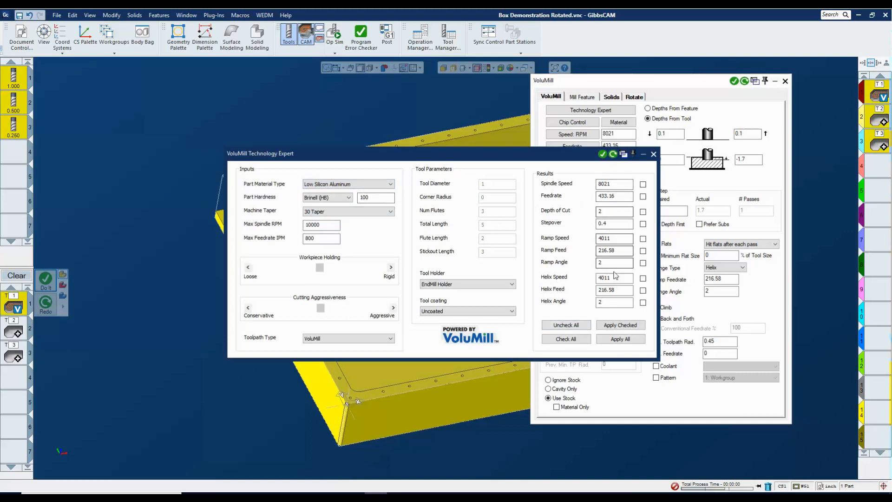
left_click(653, 154)
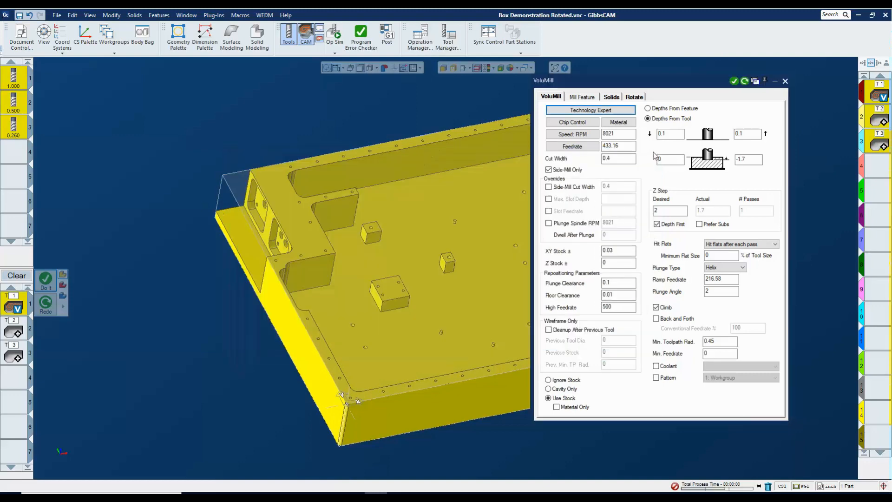
left_click(785, 82)
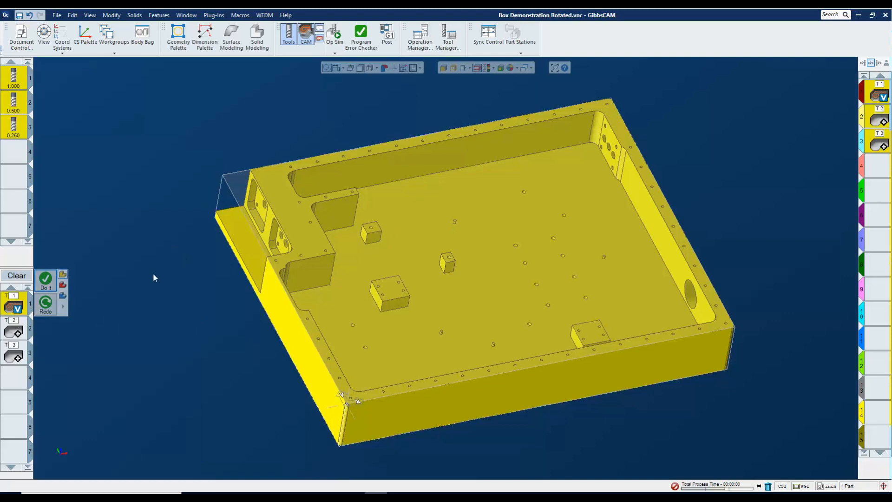
Review the surface, rotation and boundary settings of the second process, Advanced 3D Machining Pocketing
left_click(16, 331)
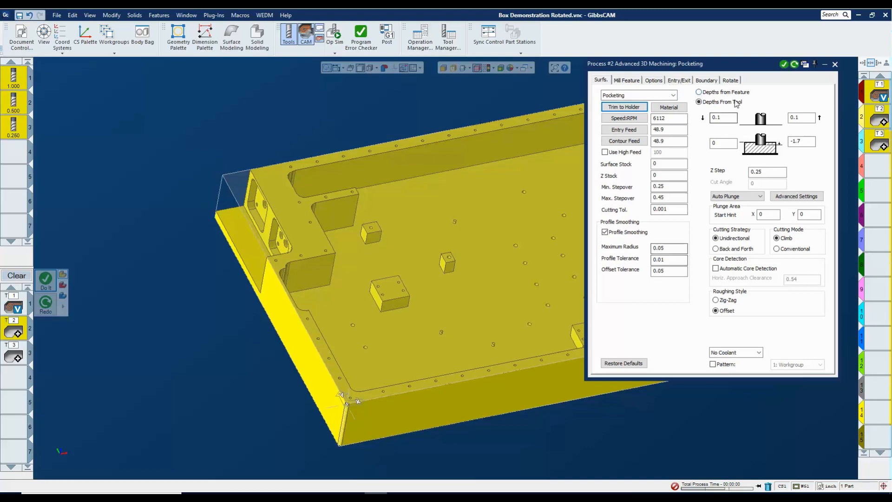
left_click(730, 81)
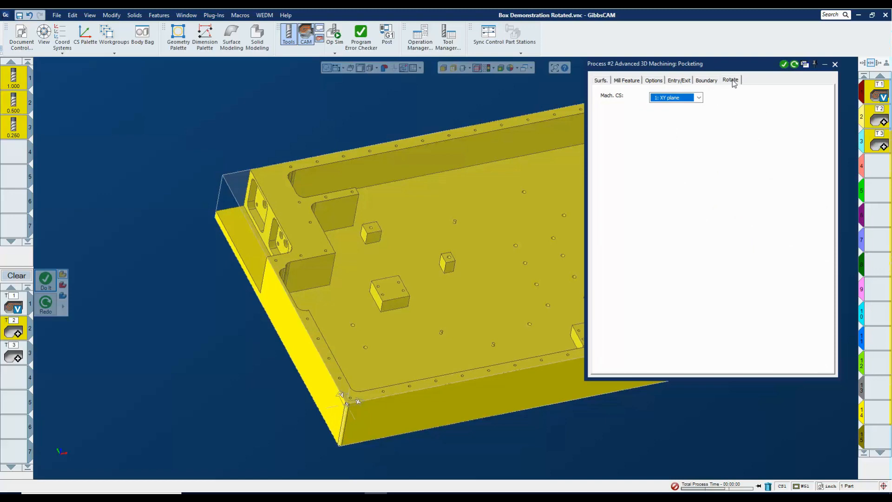
left_click(703, 79)
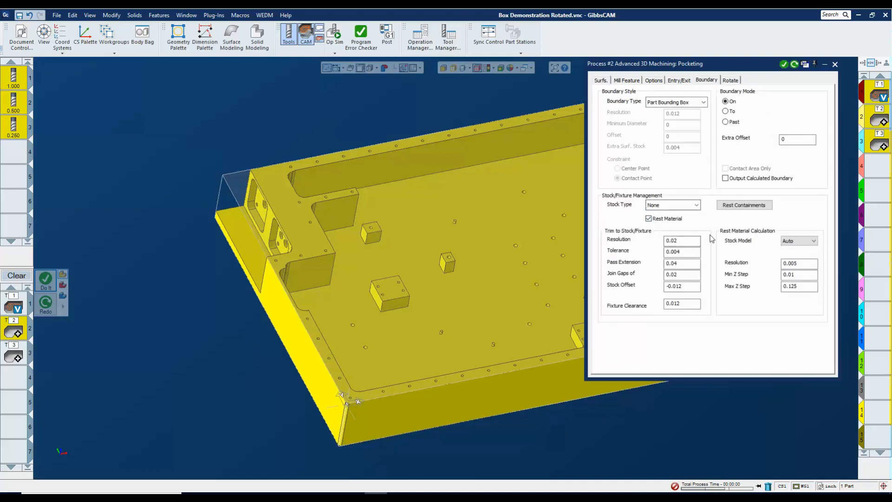
left_click(835, 65)
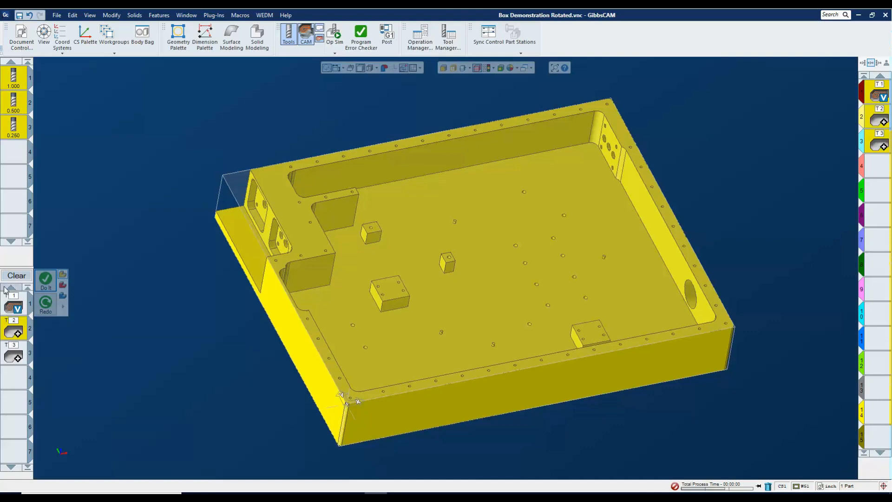
Review the boundary and rest material settings of the third process, Advanced 3D Machining Pocketing
left_click(11, 356)
double_click(11, 356)
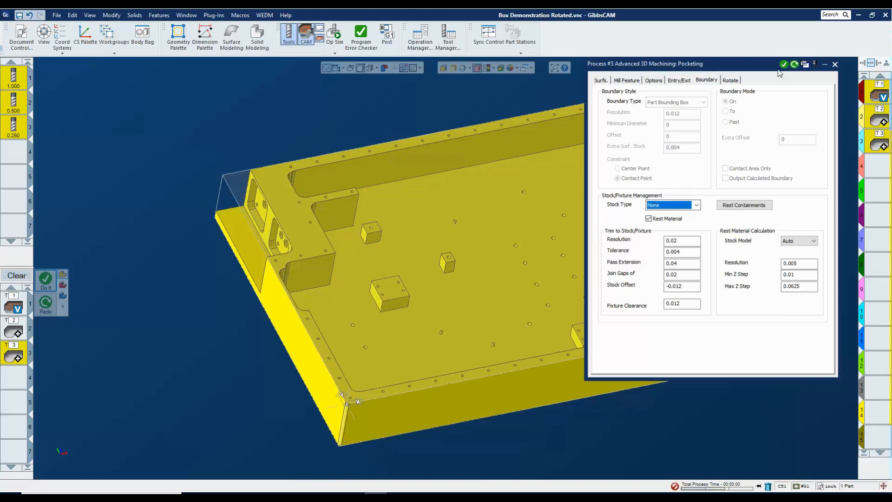
left_click(835, 64)
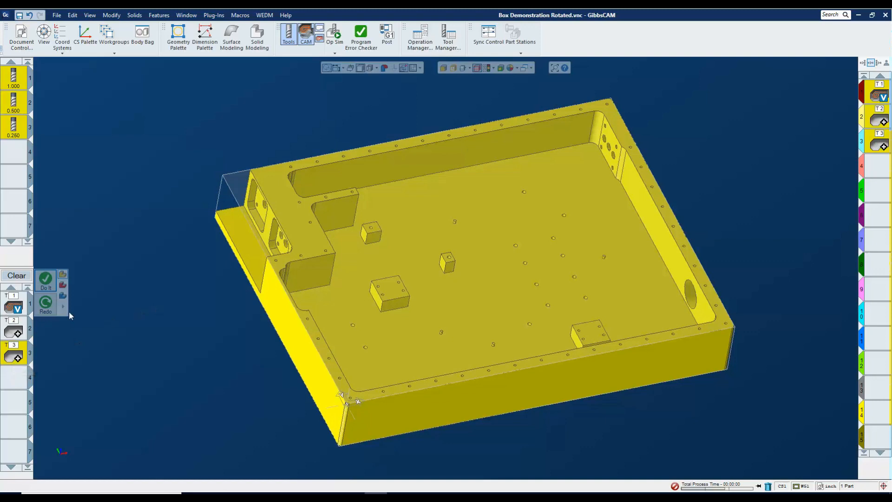
Examine the VoluMill roughing toolpath in the box cavity and around the outer step from several sides
left_click(759, 487)
middle_click_drag(710, 149, 700, 161)
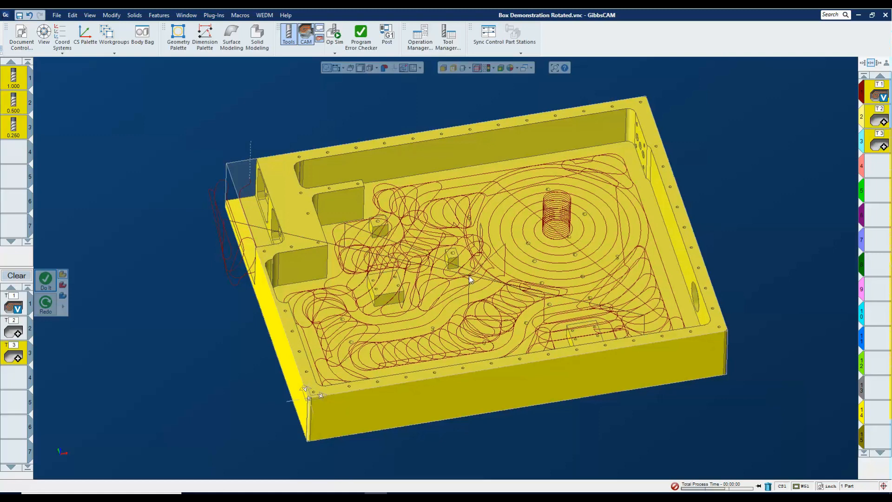
left_click(758, 486)
middle_click_drag(746, 288, 260, 310)
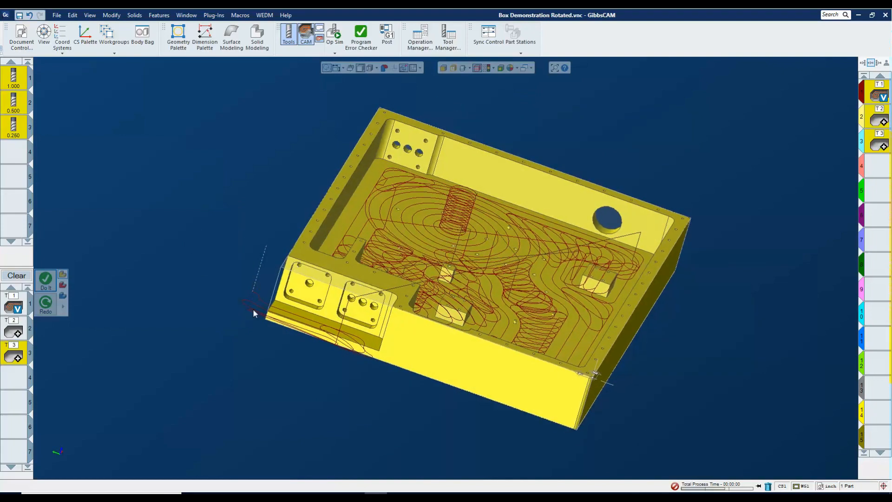
middle_click_drag(392, 324, 700, 230)
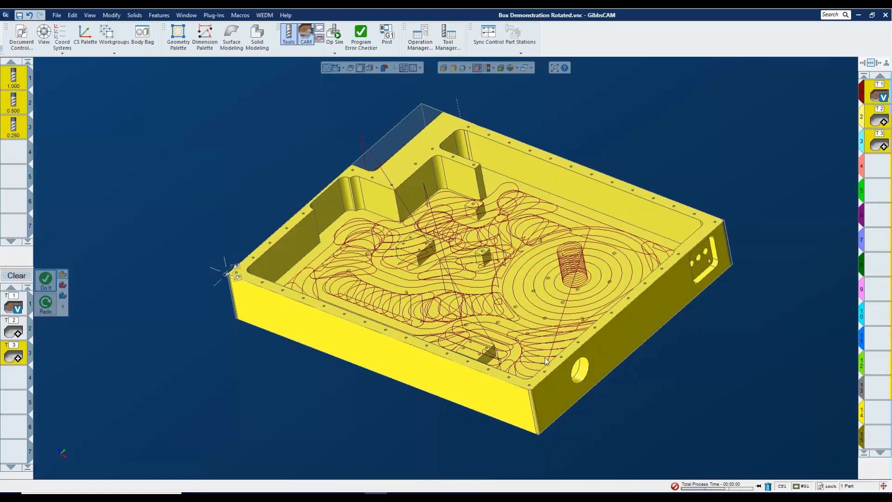
middle_click_drag(545, 358, 367, 302)
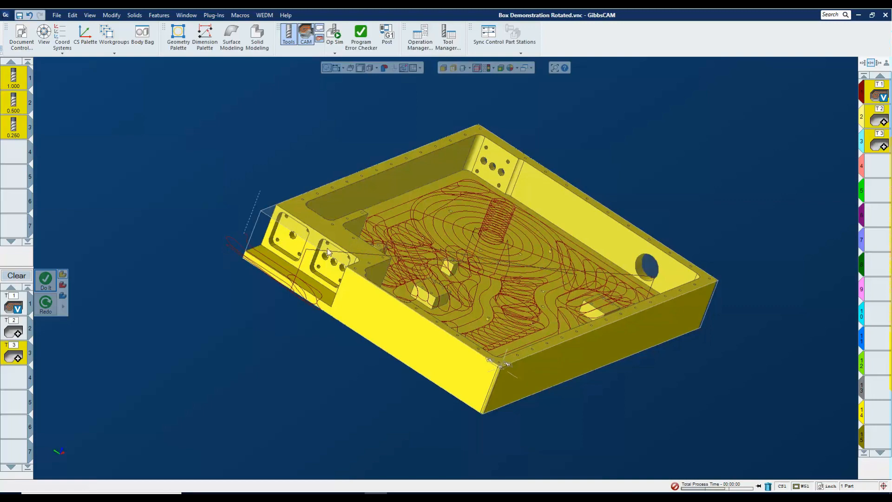
middle_click_drag(344, 263, 684, 299)
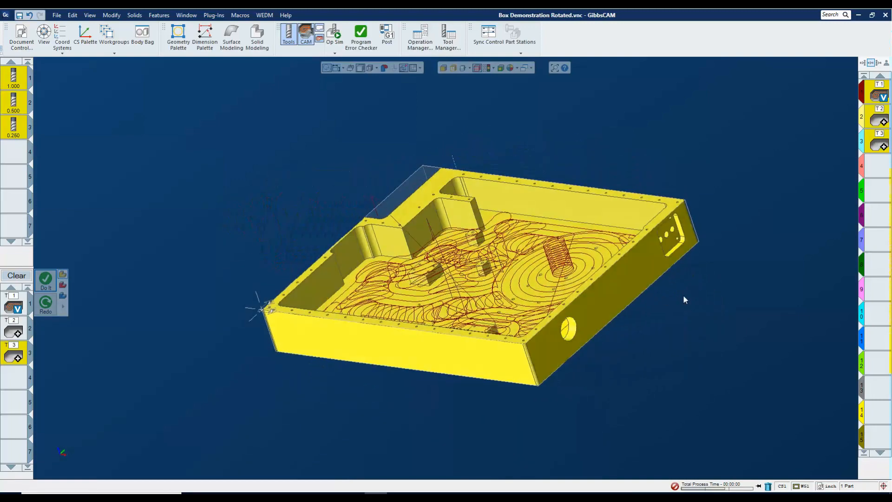
middle_click_drag(540, 316, 237, 225)
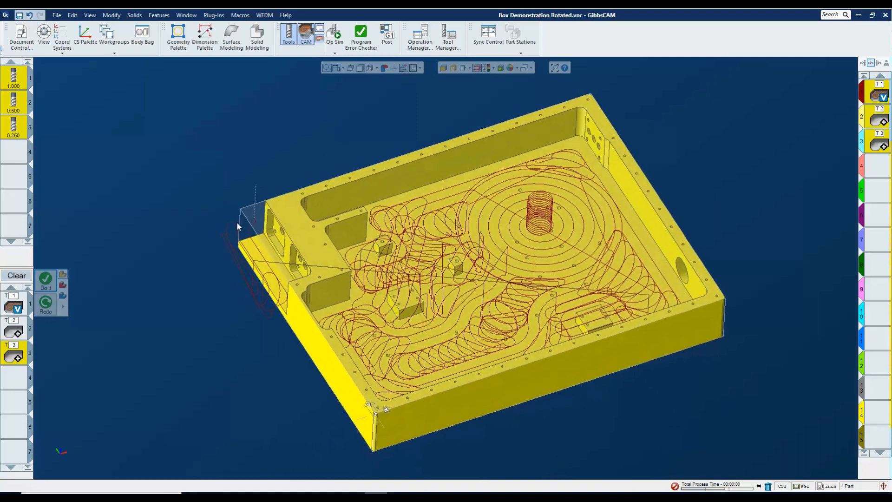
left_click(759, 486)
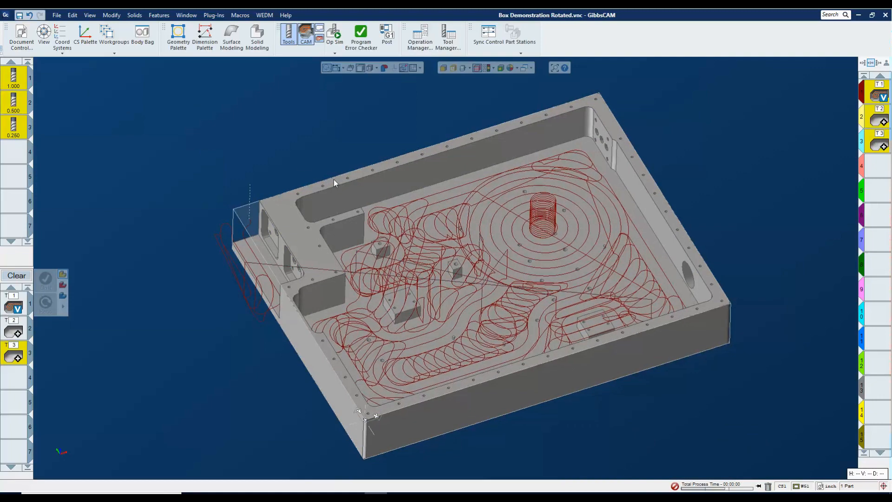
Make the Left coordinate system active and change its origin to H 0, Z 0 and D -1
left_click(64, 39)
left_click(91, 42)
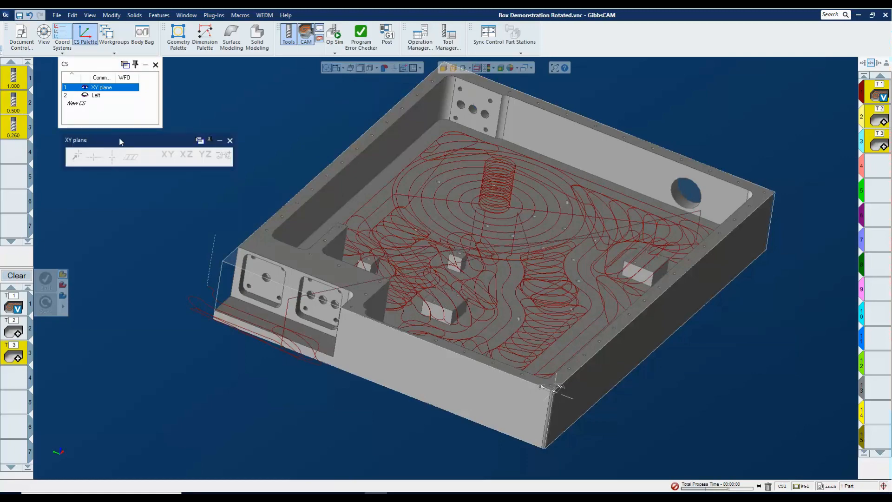
left_click(96, 95)
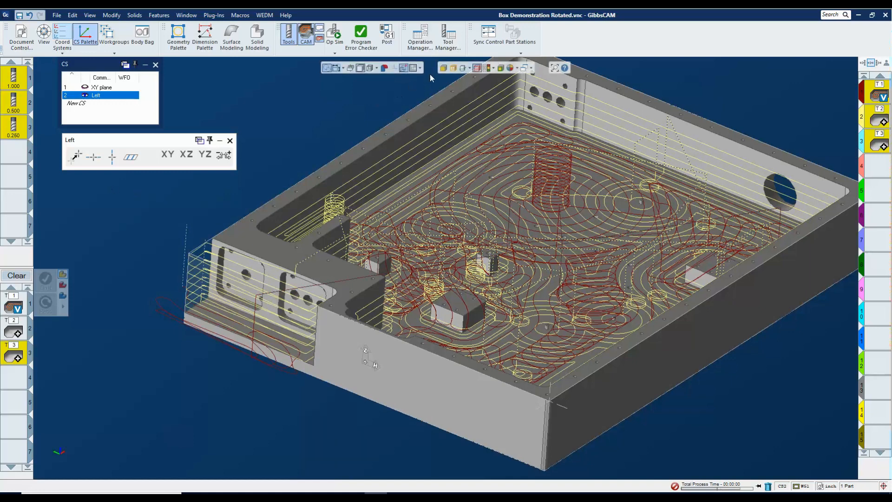
left_click(77, 157)
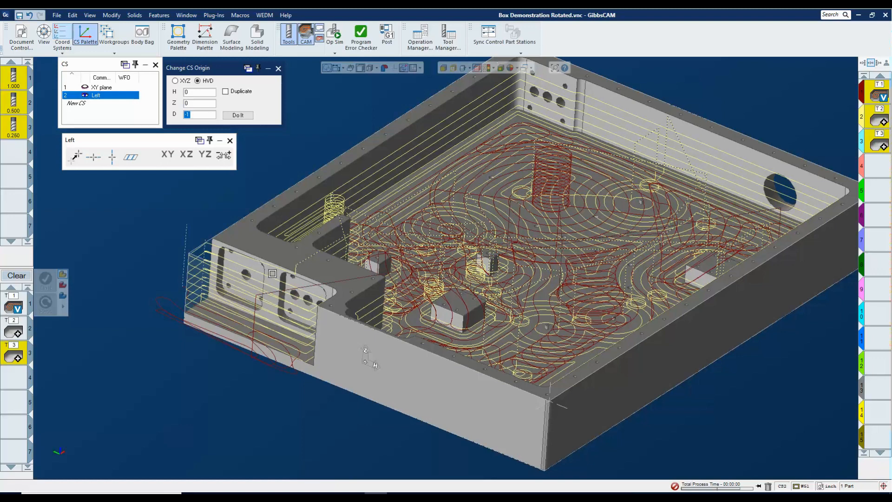
left_click(239, 116)
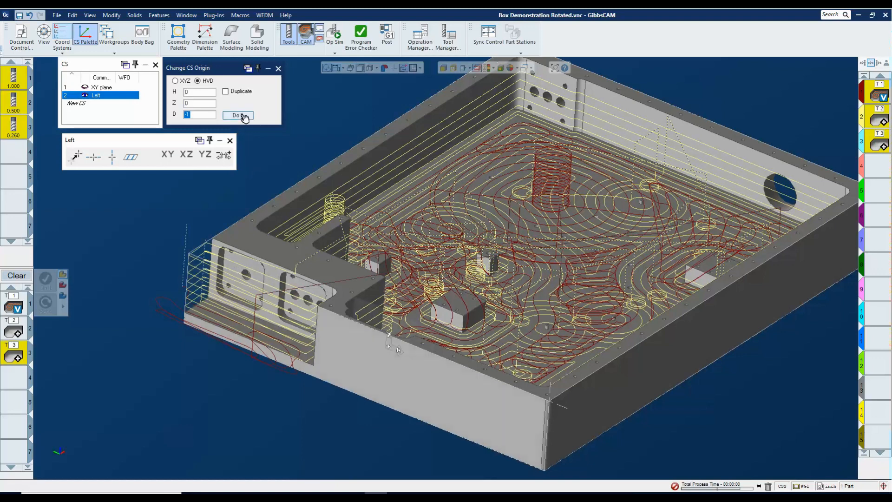
left_click(277, 68)
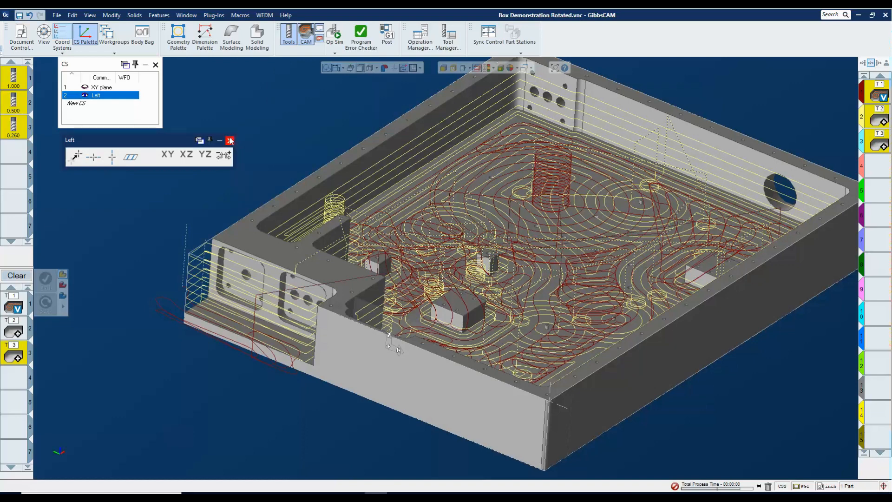
Create a new coordinate system named Right and align it to the YZ plane
left_click(111, 88)
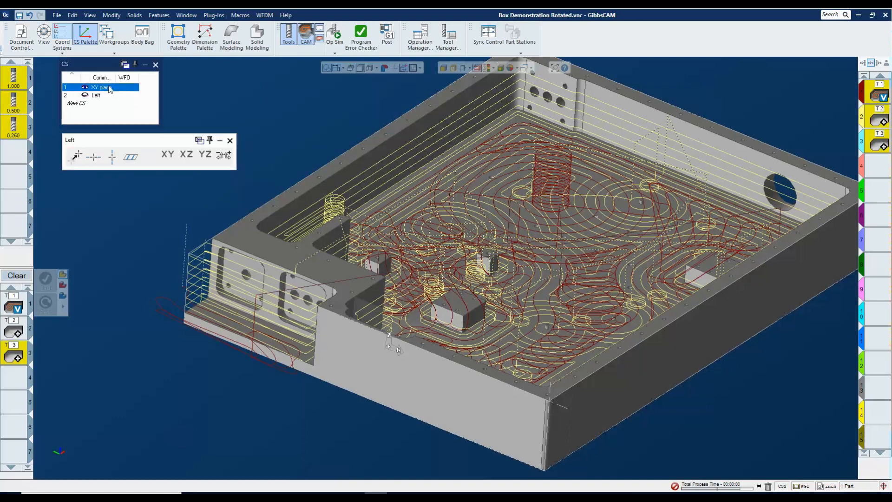
left_click(85, 104)
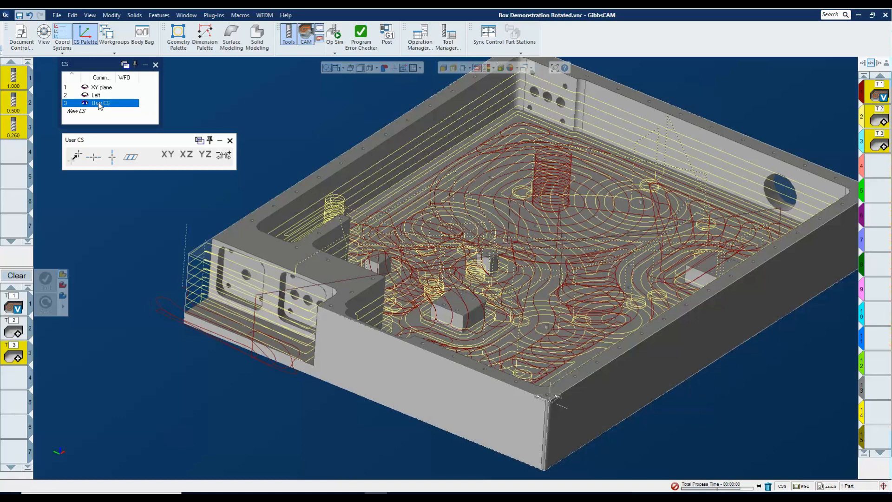
double_click(101, 104)
left_click_drag(114, 104, 91, 106)
left_click(195, 154)
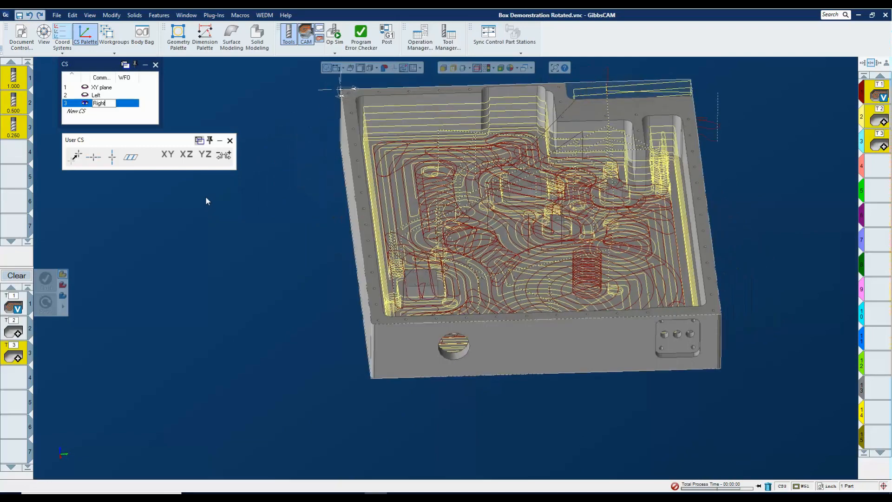
left_click(206, 156)
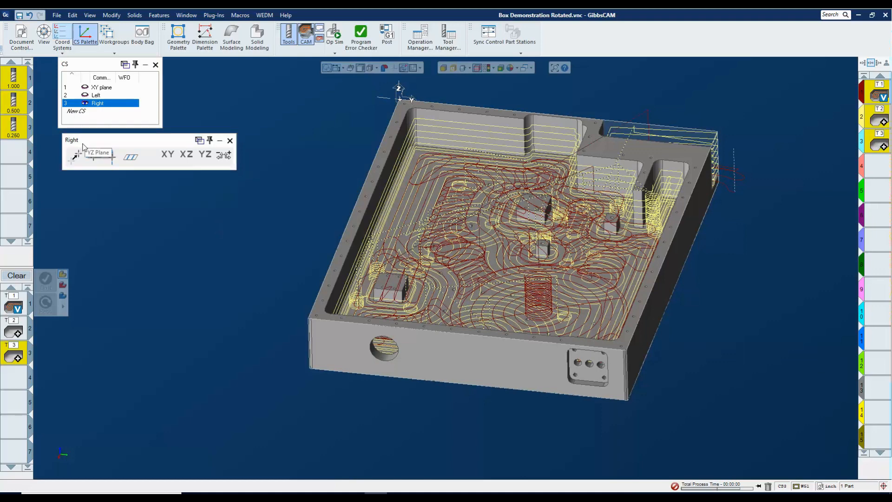
Move the origin of the Right coordinate system to Y 0, Z 0 and X 14
left_click(77, 156)
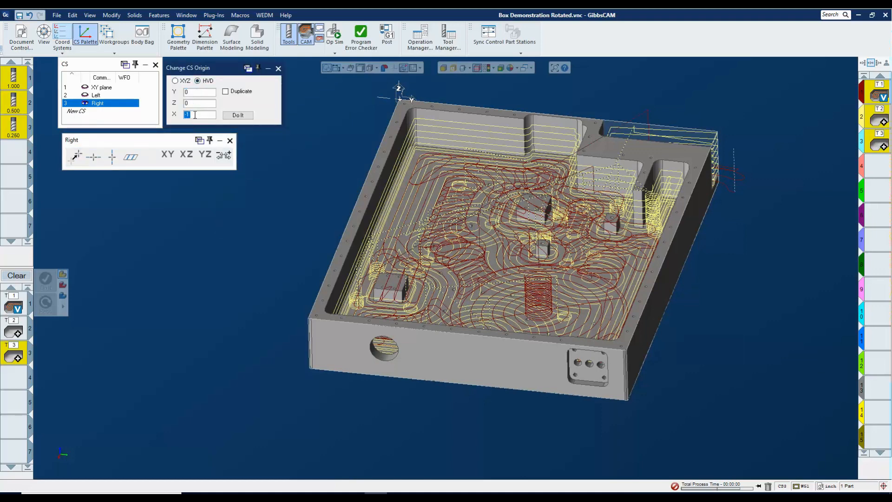
type("14")
left_click(236, 116)
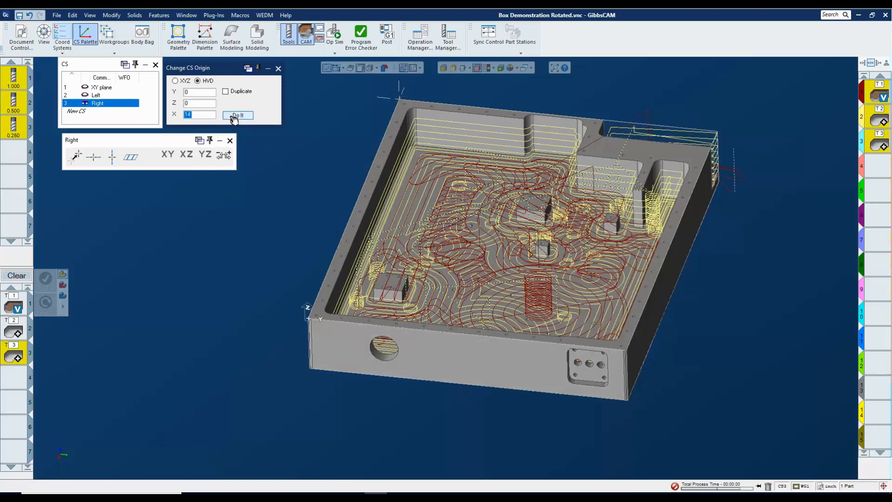
left_click(278, 68)
left_click(230, 140)
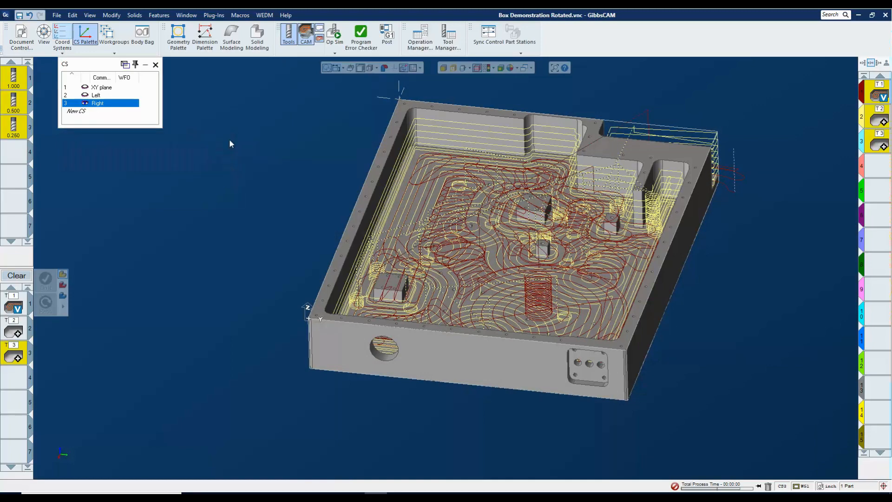
Make the XY plane coordinate system active and check the calculation progress and toolpaths of the VoluMill and Pocketing processes
left_click(112, 88)
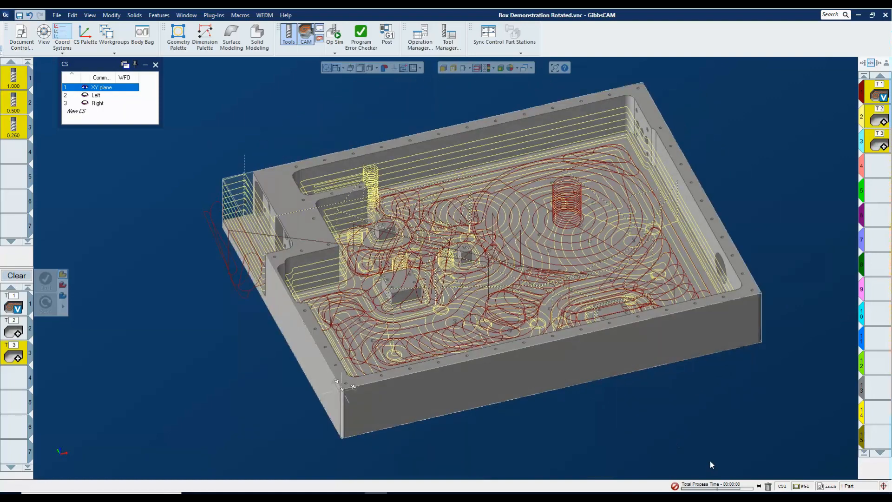
left_click(759, 486)
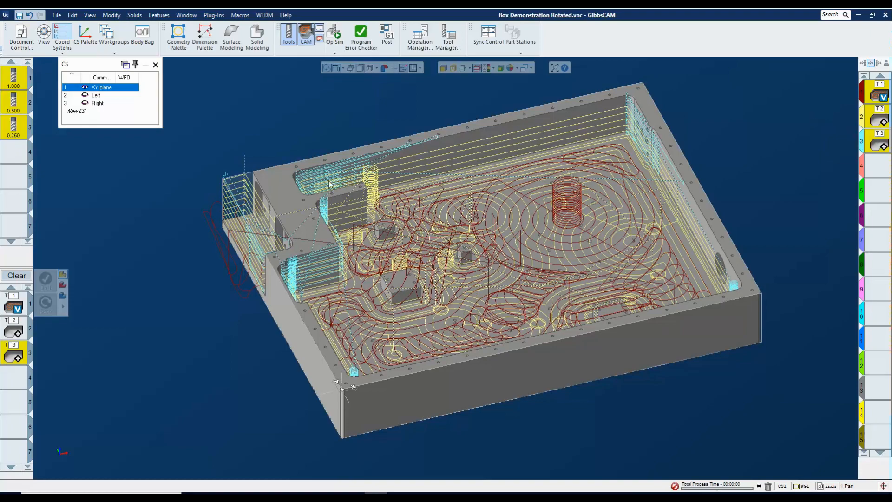
mouse_move(348, 188)
middle_mouse_down()
mouse_move(332, 182)
mouse_move(343, 190)
middle_mouse_up()
middle_click_drag(485, 213, 491, 212)
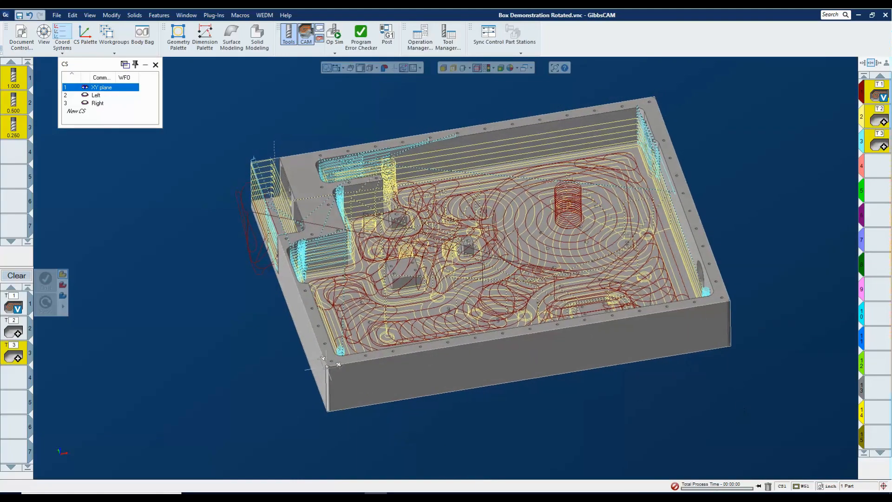
left_click(758, 486)
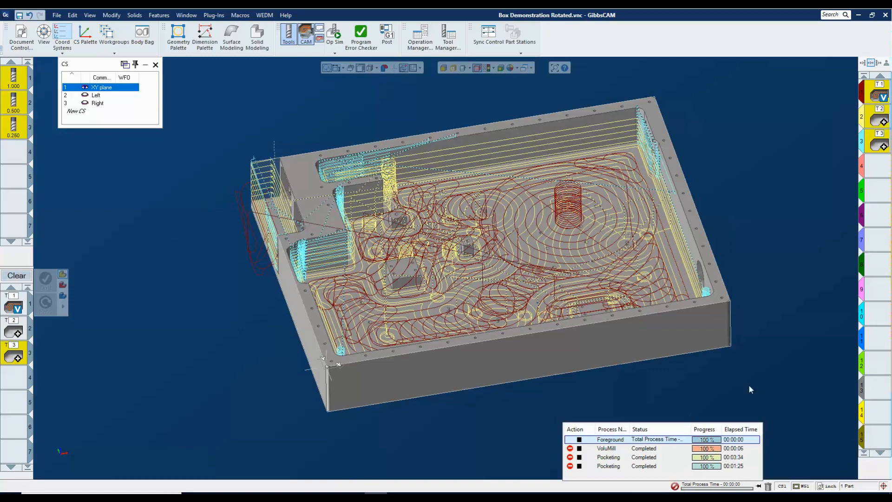
key("ctrl+h")
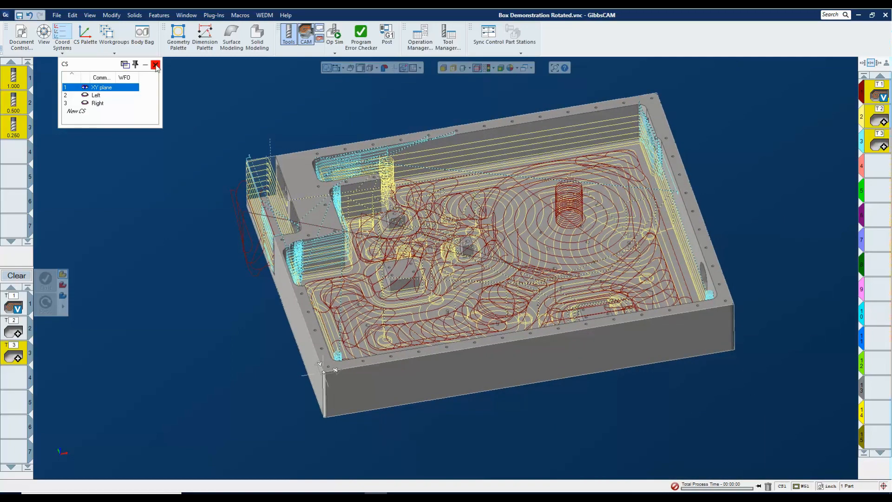
left_click(155, 65)
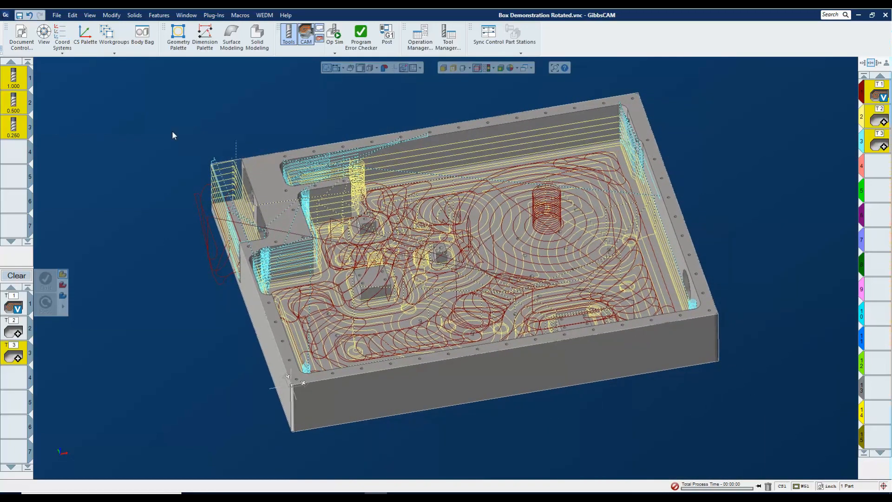
Open the operation simulation and check that cut colors are assigned by Op Number
left_click(337, 37)
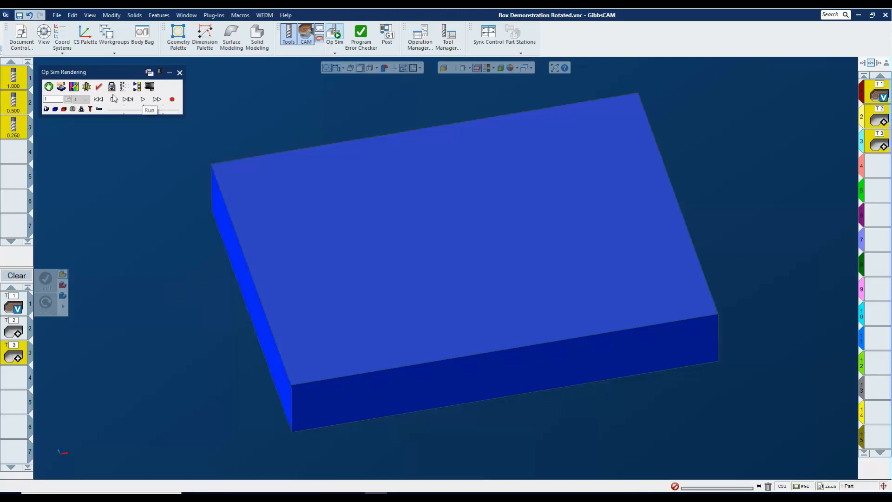
left_click(74, 86)
left_click(463, 188)
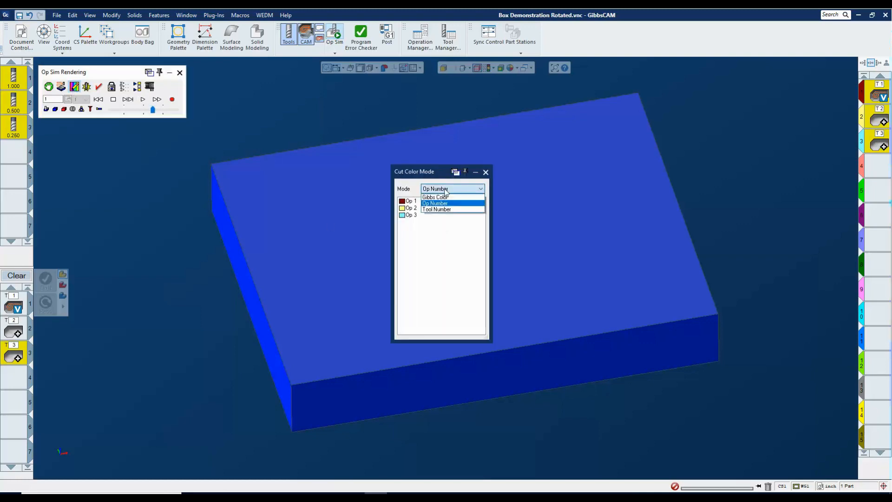
left_click(461, 185)
left_click(486, 172)
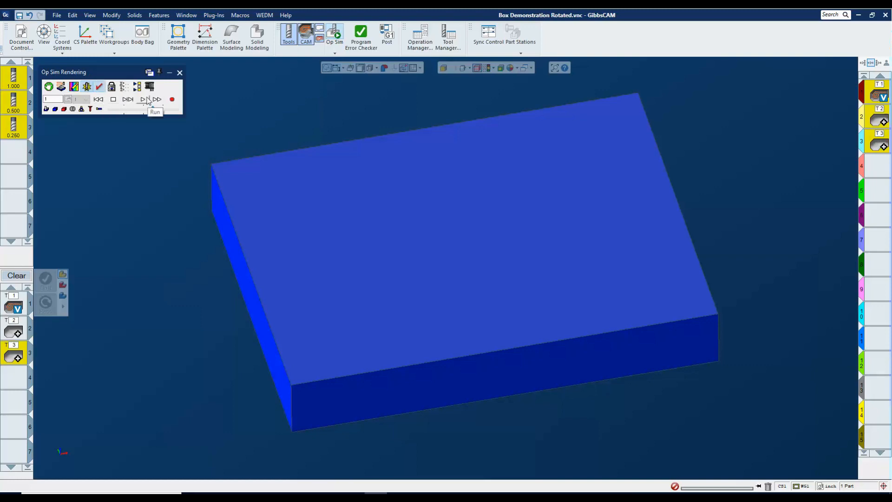
Simulate all three roughing operations on the stock, speeding up the VoluMill cut and slowing playback during pocketing, and close the simulation
left_click(141, 99)
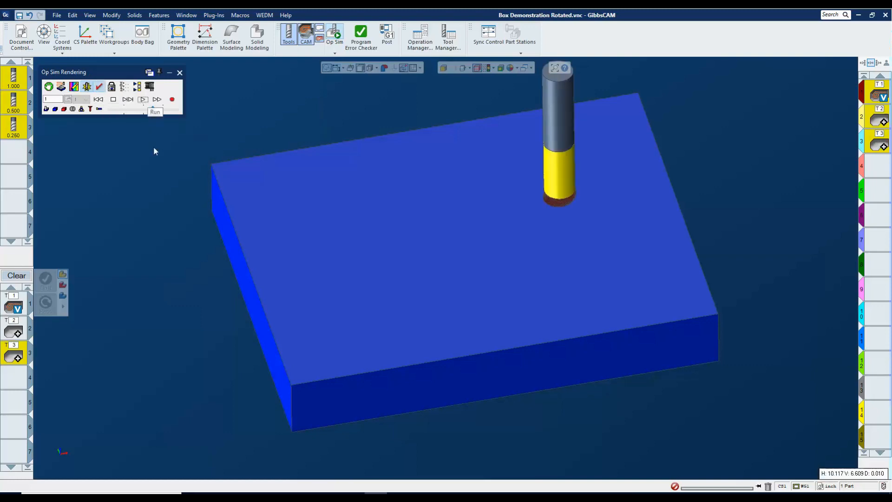
scroll(359, 83, "down", 1)
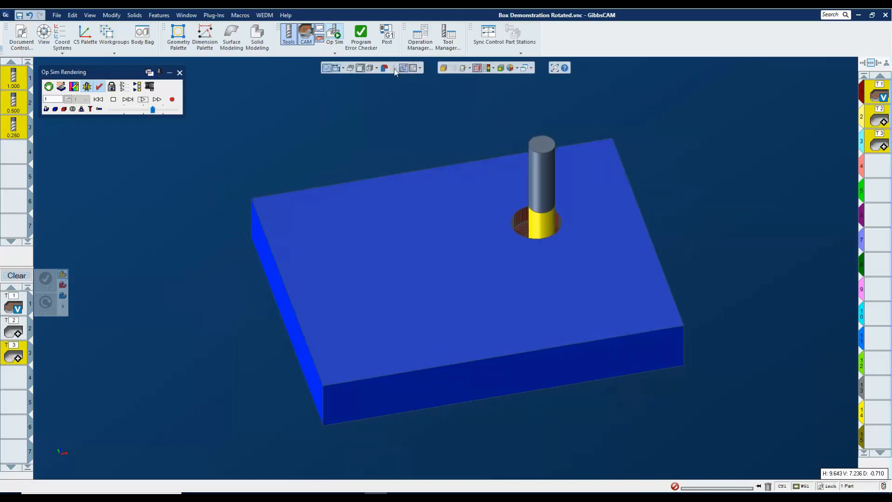
left_click(376, 68)
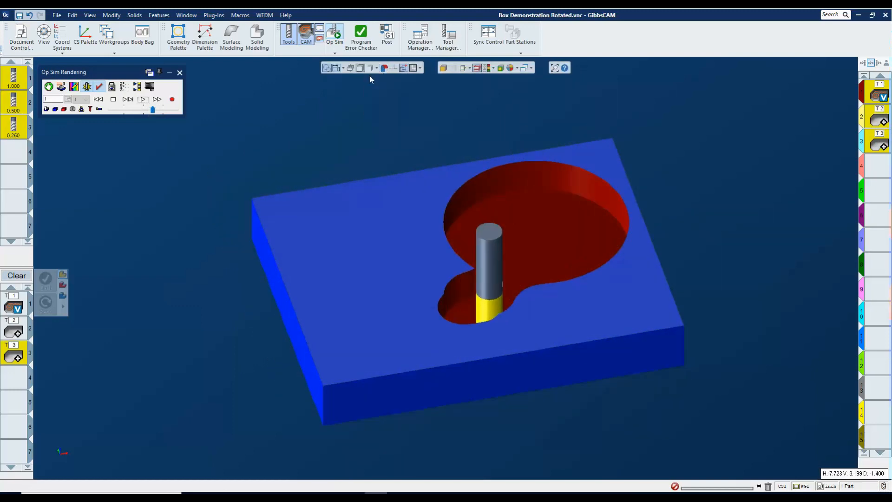
left_click(372, 78)
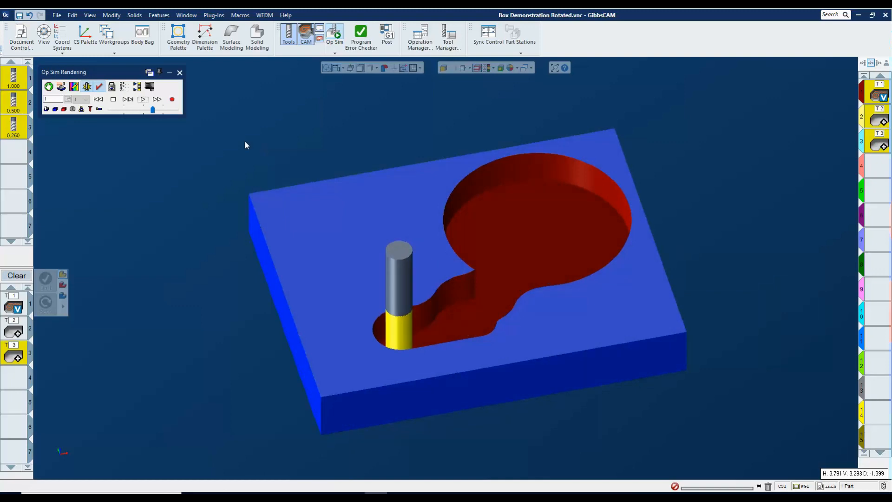
left_click(163, 110)
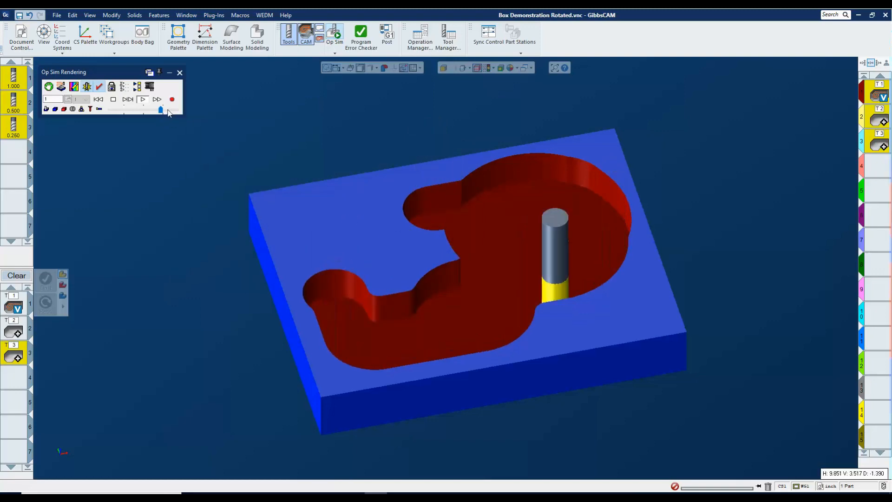
left_click(167, 111)
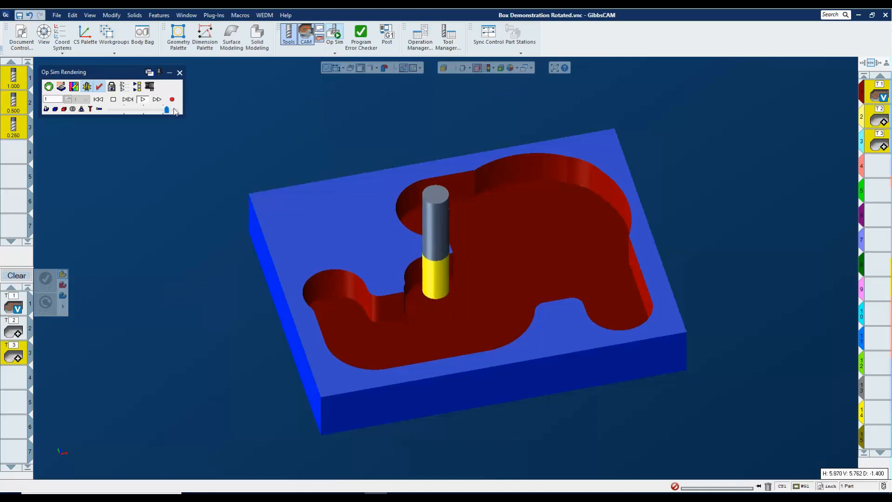
left_click(173, 109)
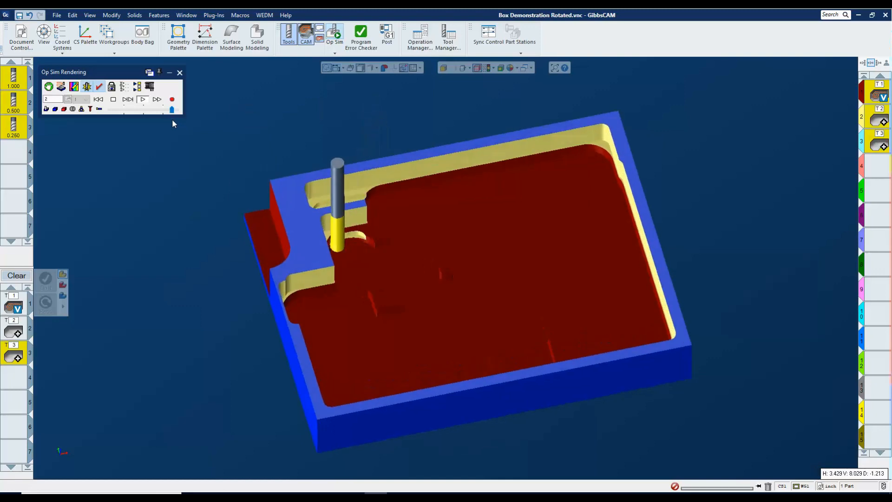
left_click_drag(172, 110, 156, 109)
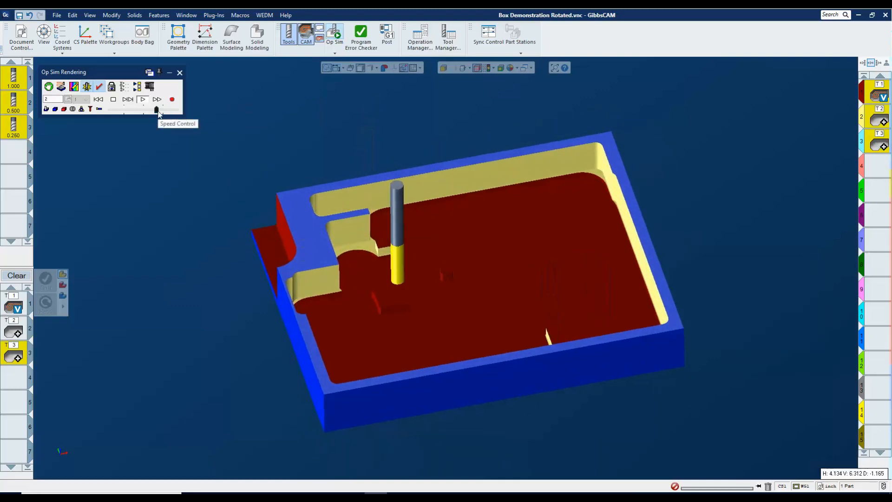
left_click(150, 111)
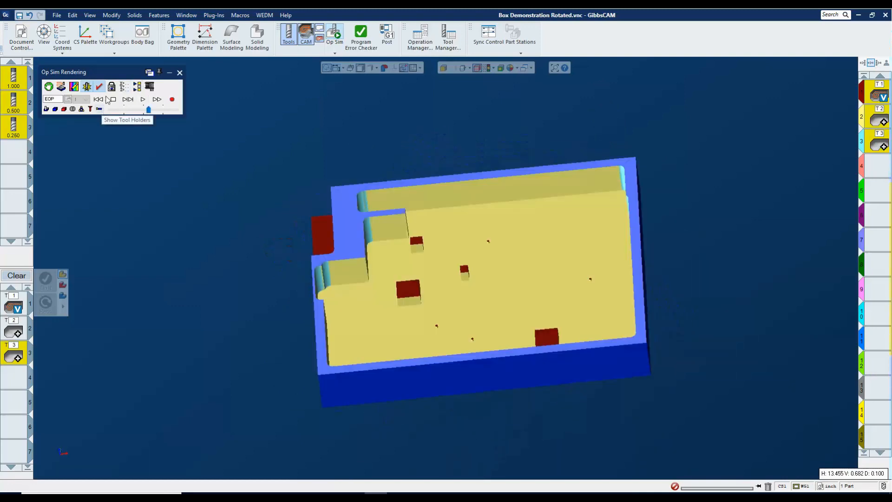
left_click(179, 73)
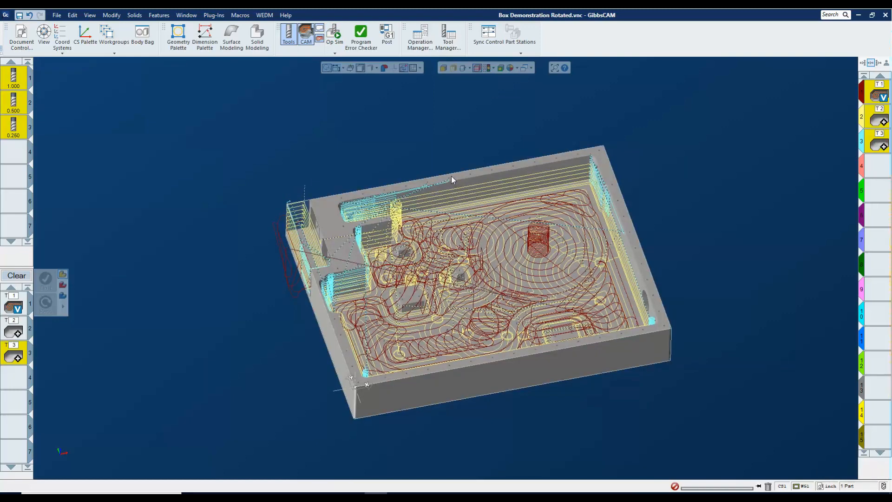
Select the box body and analyze the simulated cut part for Remaining Material Change with a tolerance of 0.005 inches
left_click(330, 216)
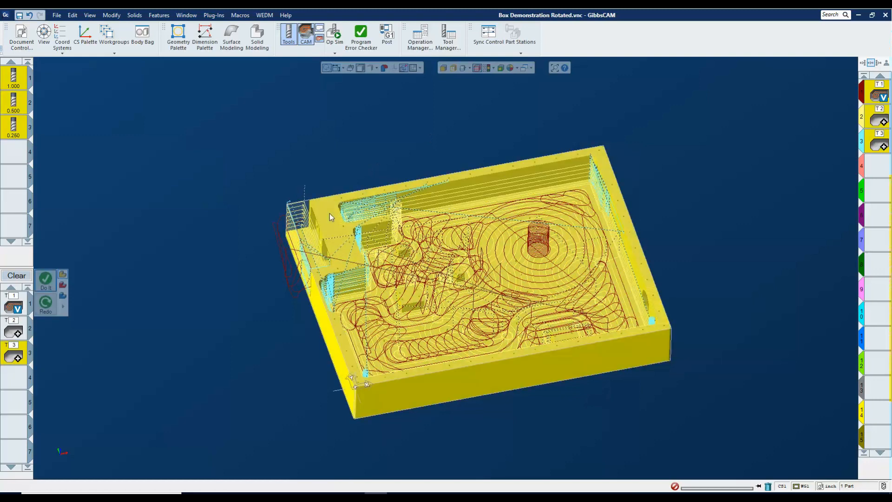
left_click(335, 37)
left_click(150, 87)
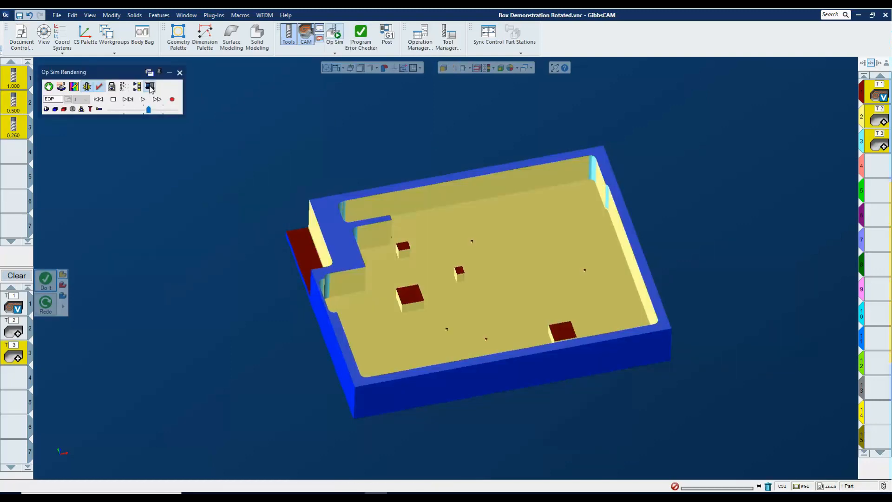
left_click(69, 181)
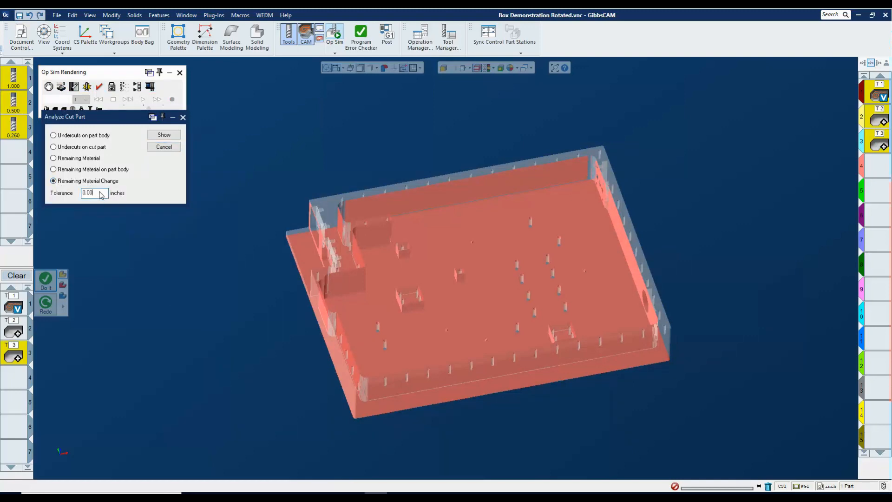
left_click(163, 134)
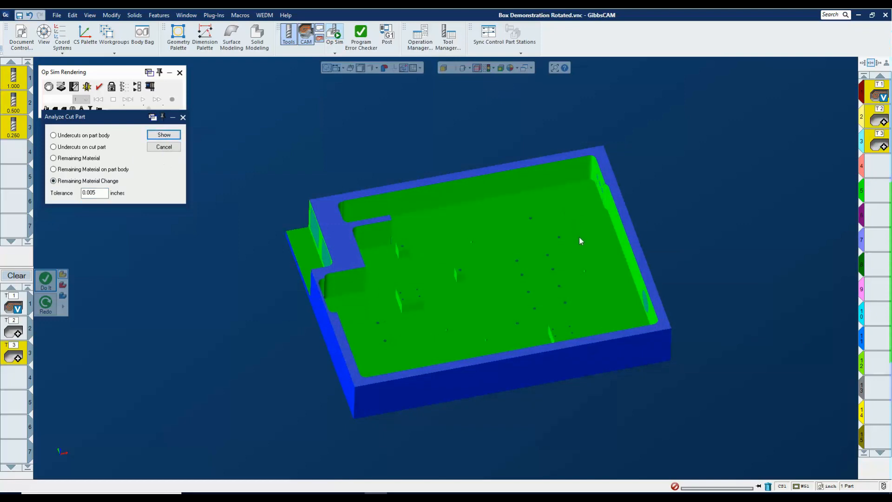
Examine the remaining material colors on the cavity and side walls, and close the analysis and simulation
middle_click_drag(584, 248, 573, 247)
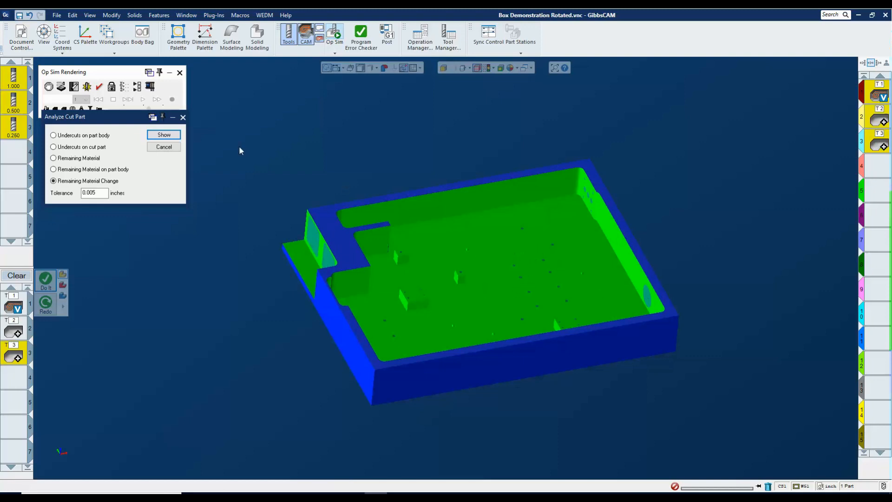
left_click(183, 117)
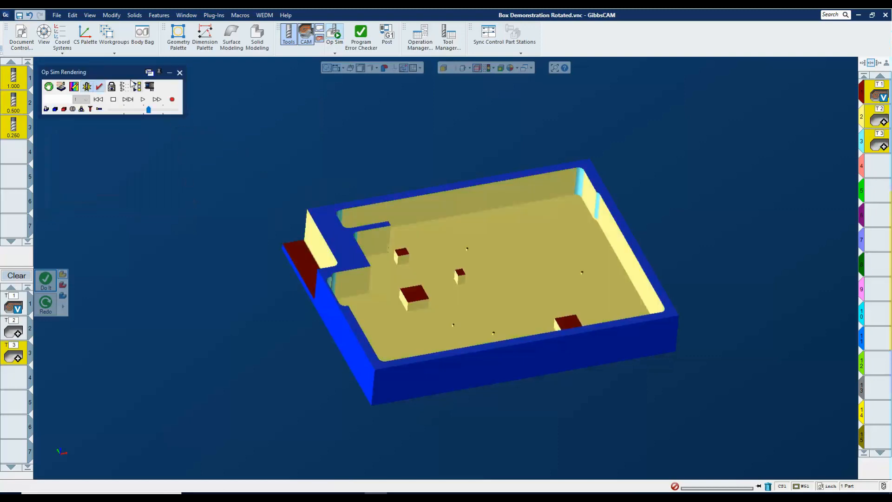
left_click(179, 73)
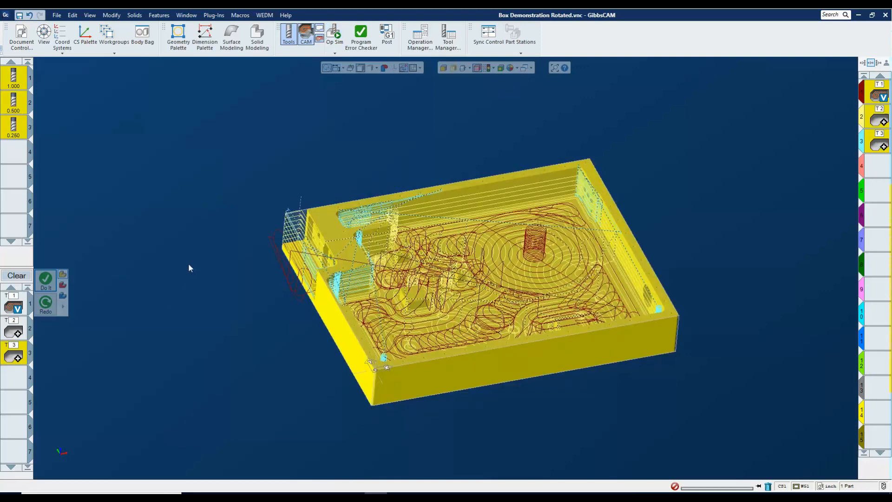
Deselect the existing operations by making empty operation position 5 current, and adjust the display to inspect the box's side pockets
left_click(882, 188)
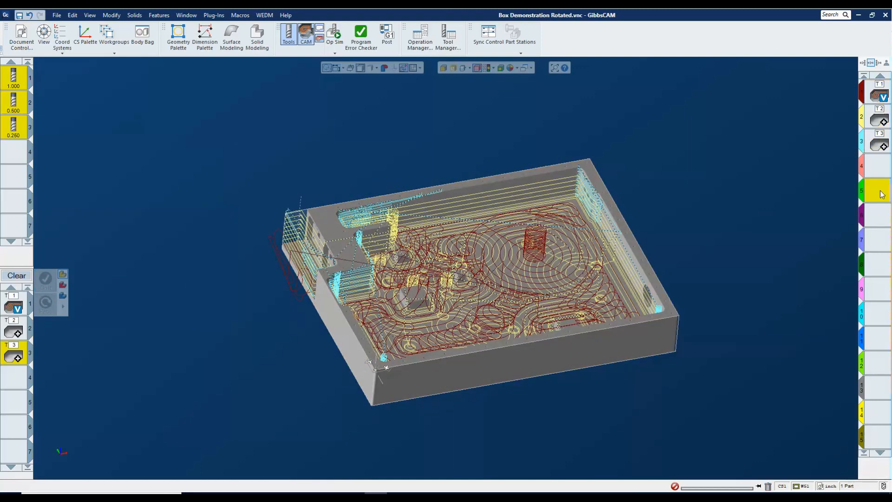
middle_click_drag(610, 166, 437, 78)
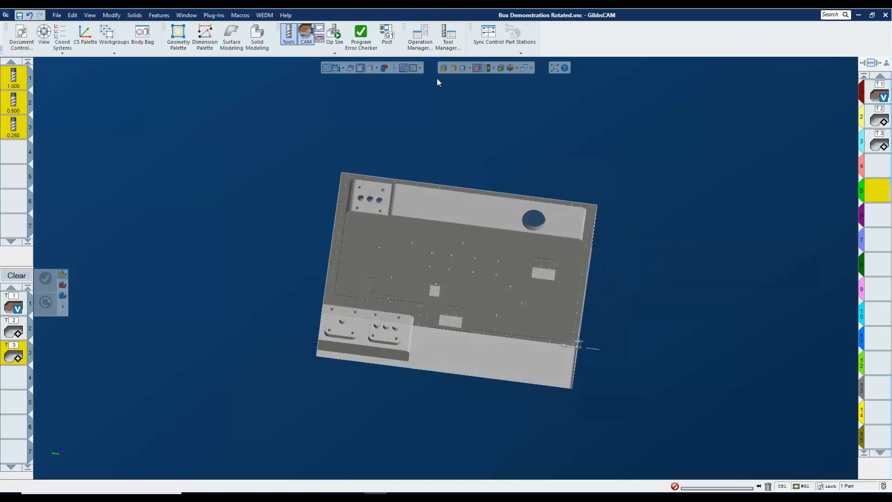
left_click(380, 68)
left_click(370, 89)
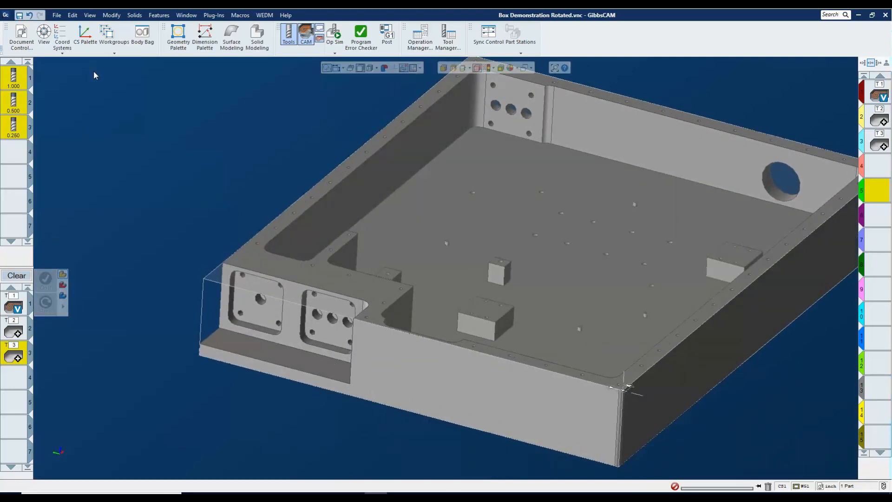
Switch the active coordinate system from the XY plane to Left
left_click(89, 36)
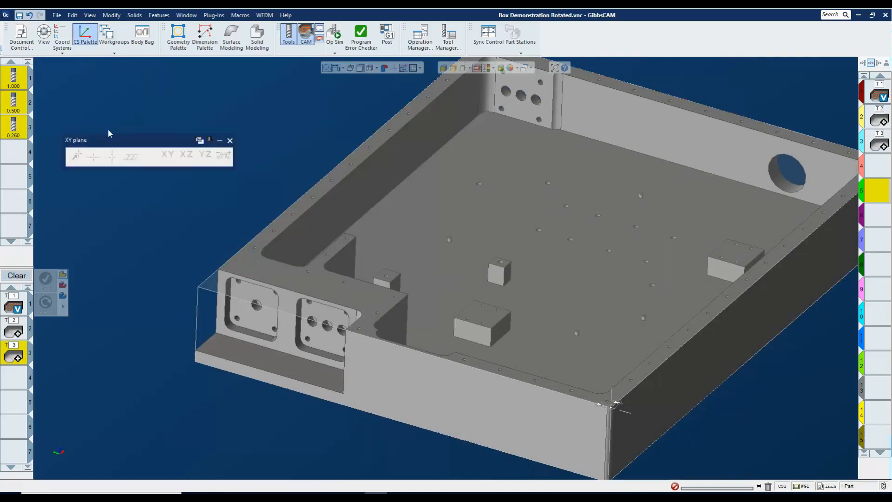
left_click(230, 140)
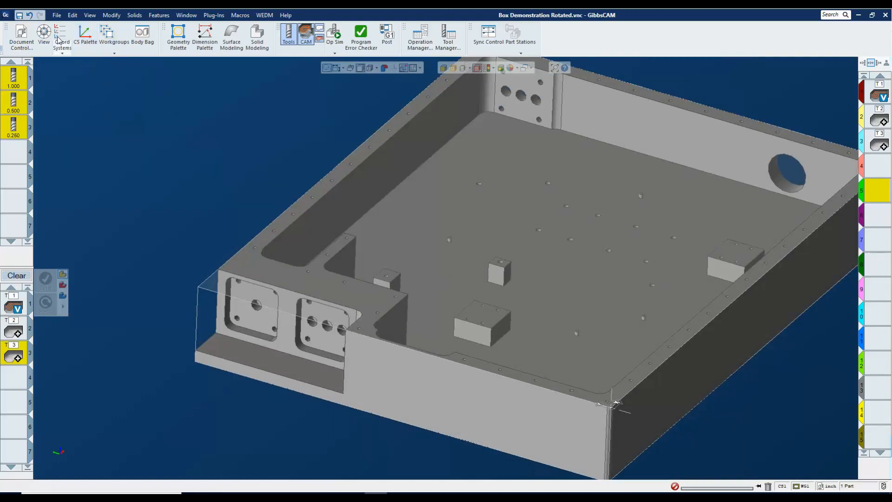
left_click(61, 38)
left_click(95, 95)
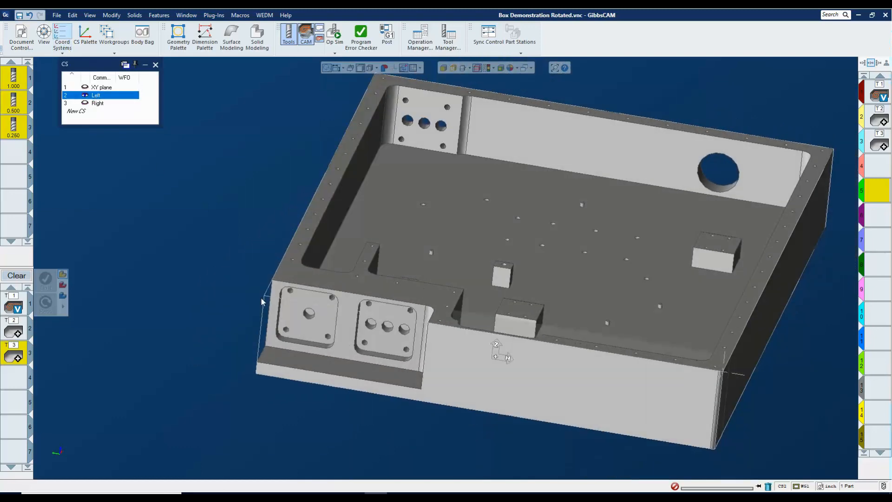
Set the VoluMill process to machine in the Left coordinate system with a final depth of -0.25
double_click(13, 306)
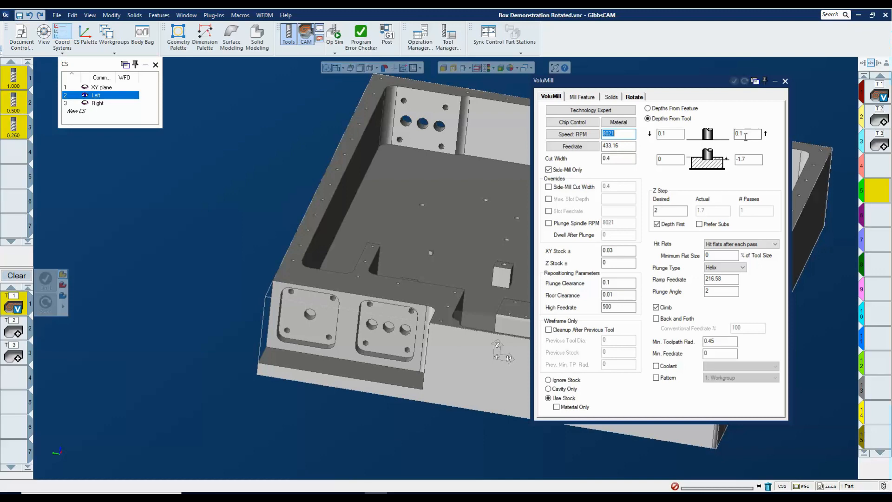
left_click(752, 160)
left_click(637, 97)
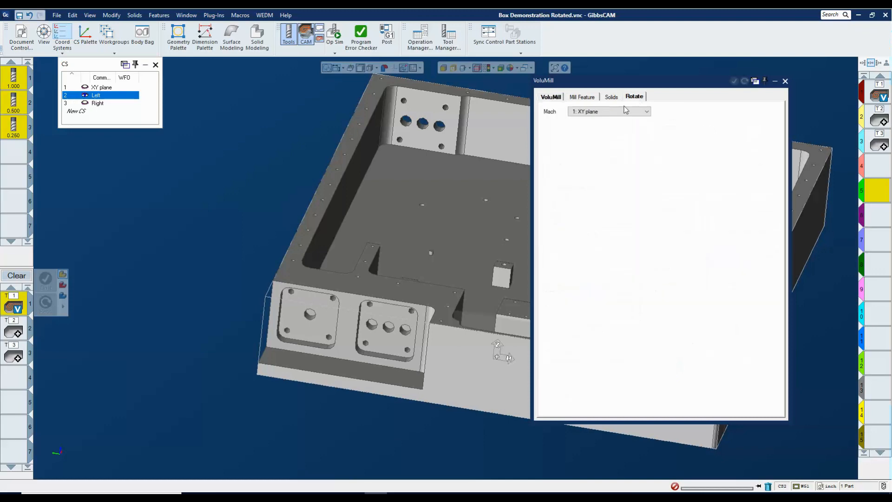
left_click(621, 112)
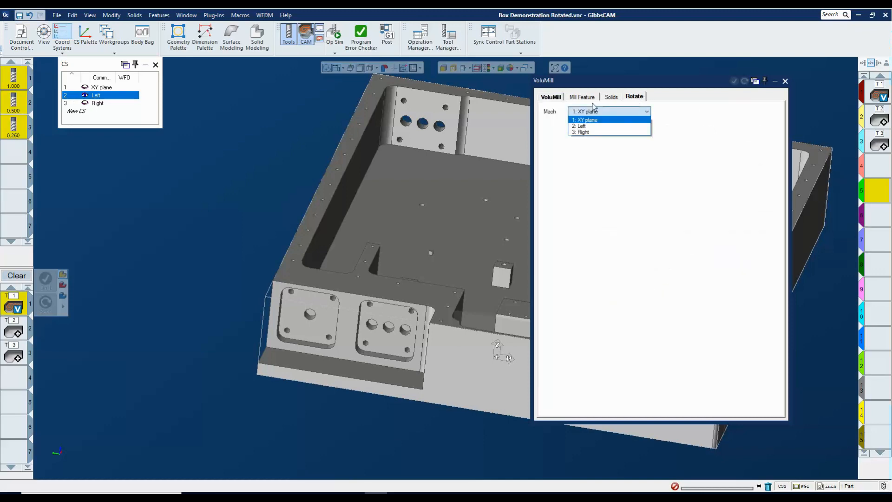
left_click(580, 126)
left_click(556, 98)
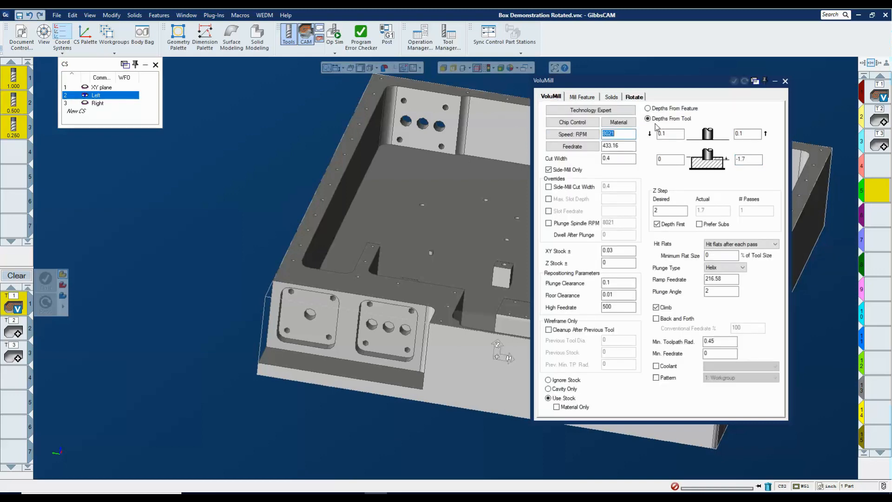
double_click(755, 160)
type("-0.25")
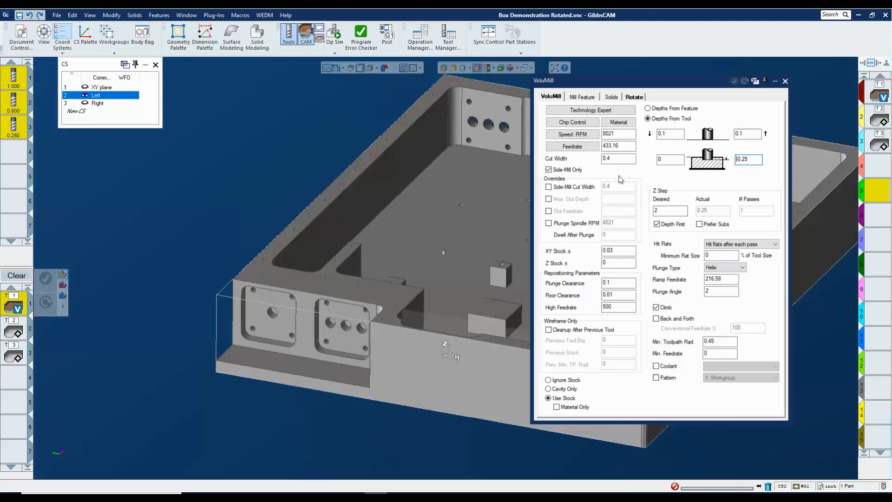
left_click(785, 81)
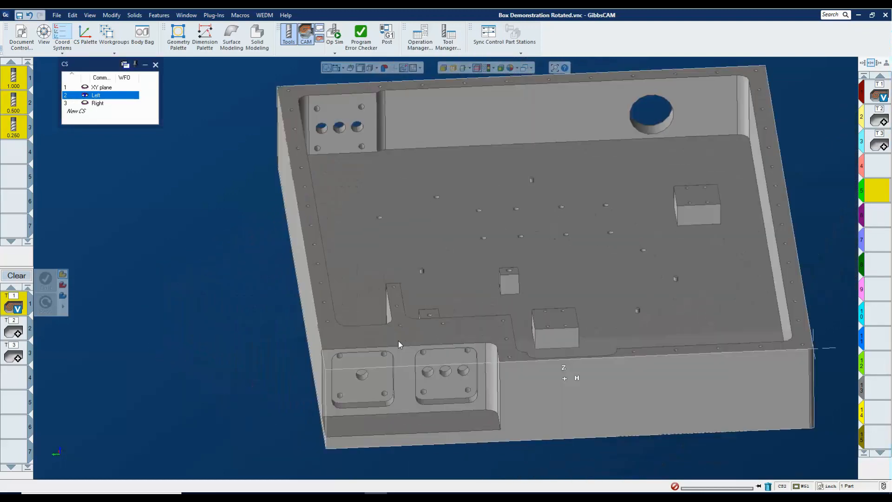
Select the floor of the side pocket with three large holes together with all faces above it
middle_click_drag(397, 341, 449, 334)
scroll(449, 333, "up", 3)
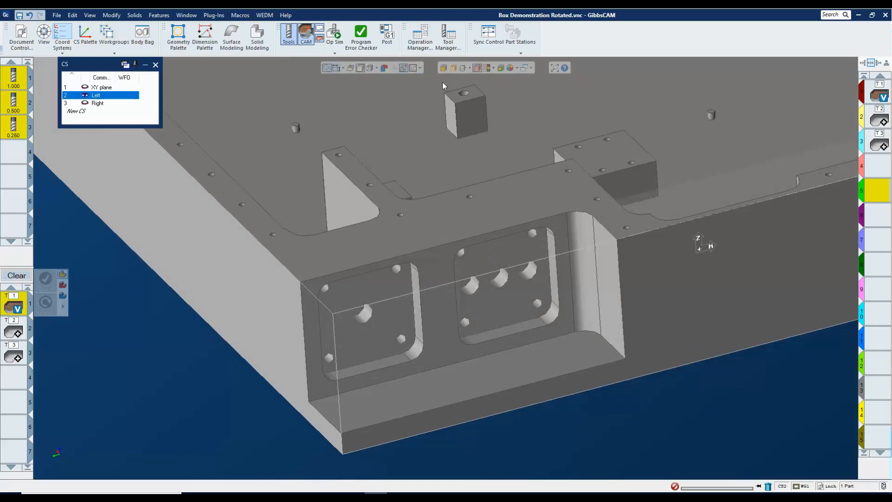
left_click(513, 250)
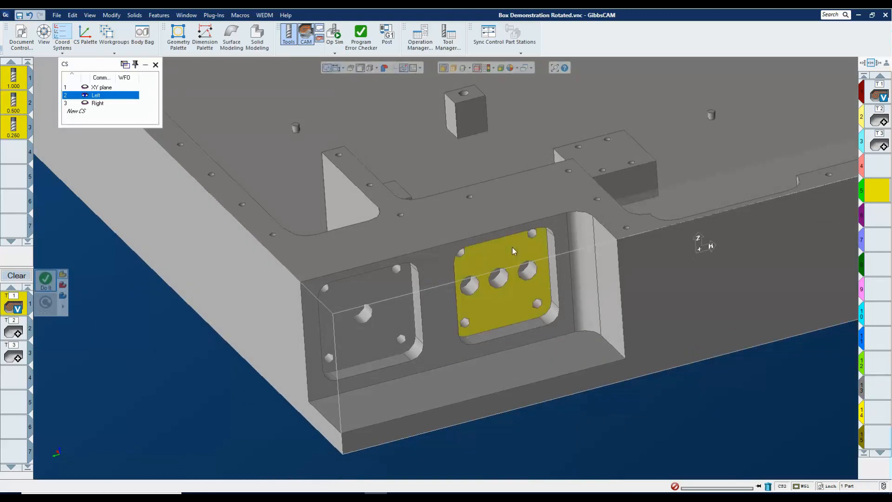
right_click(512, 246)
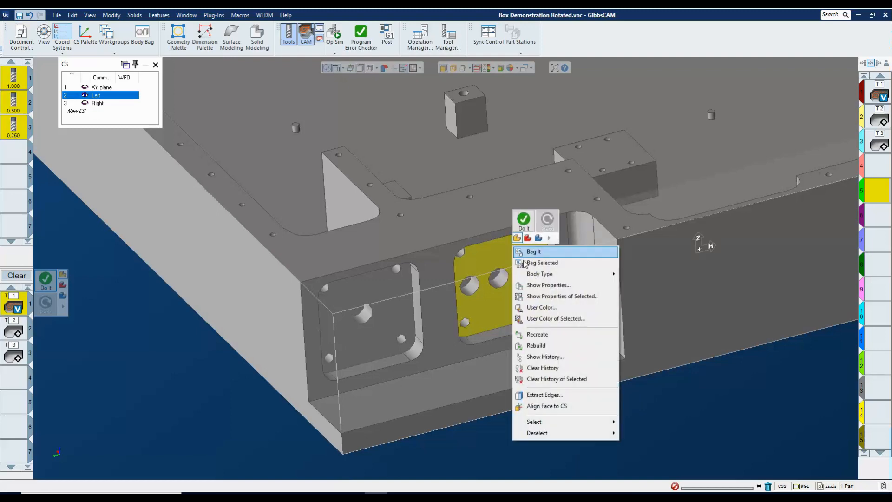
mouse_move(541, 422)
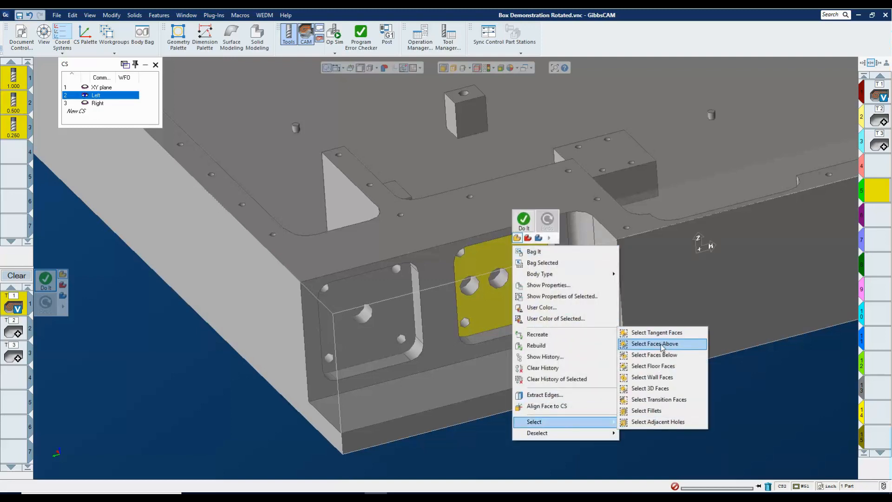
left_click(653, 344)
Add the faces above the single-hole pocket's floor, and remove the surrounding recess walls so only both pockets' floors and walls stay selected
right_click(397, 295)
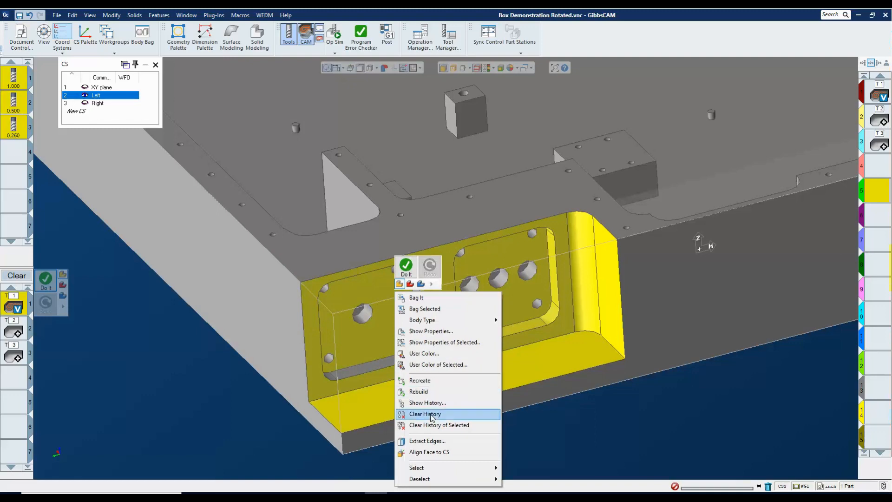
mouse_move(435, 469)
left_click(534, 390)
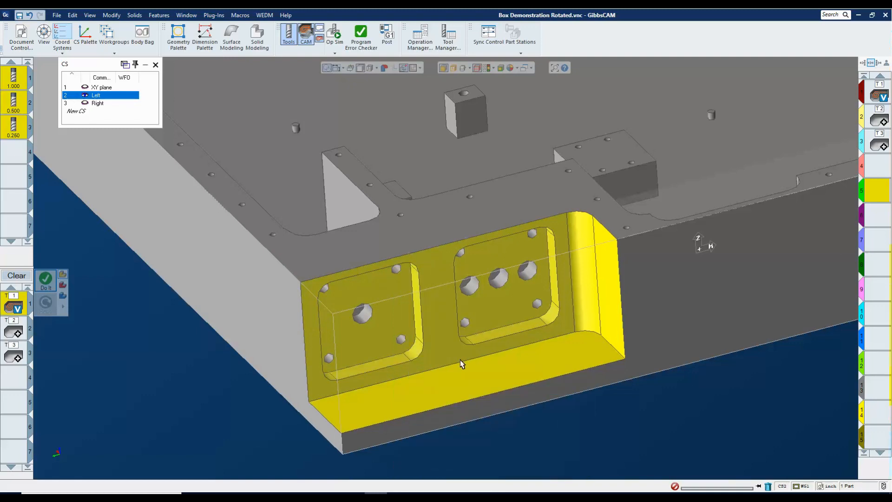
left_click(585, 299, "shift")
left_click(610, 298, "shift")
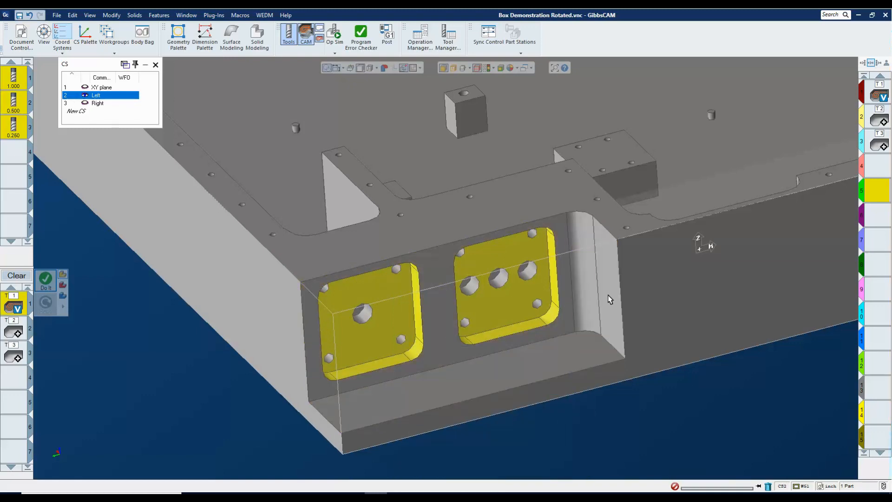
Refine the box body's display by setting its chord height to 0.001 and applying it
middle_click_drag(462, 313, 409, 310)
scroll(409, 310, "down", 1)
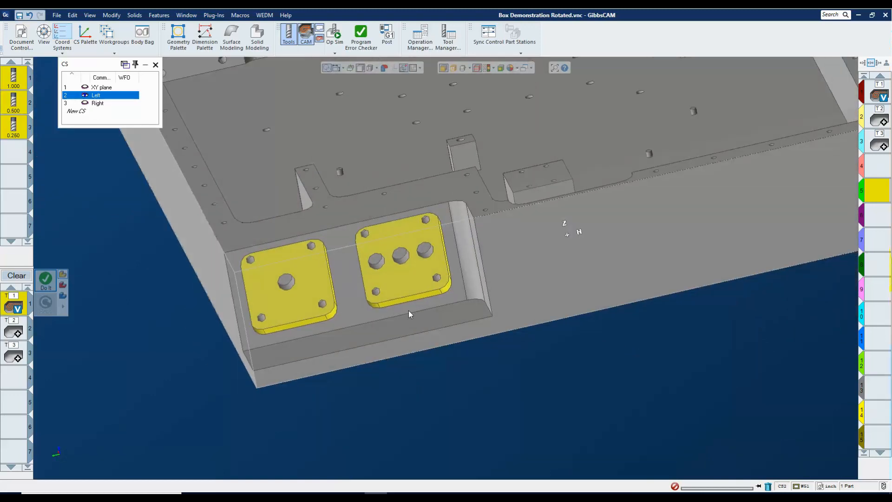
right_click(404, 236)
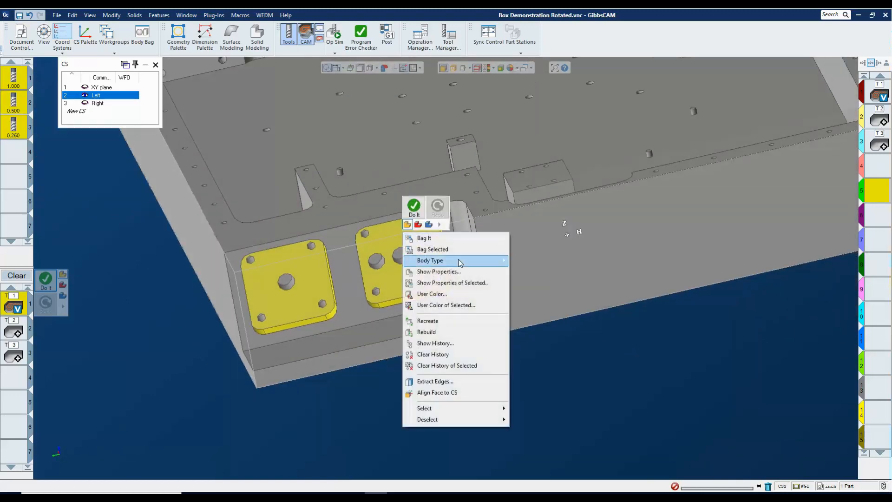
left_click(437, 272)
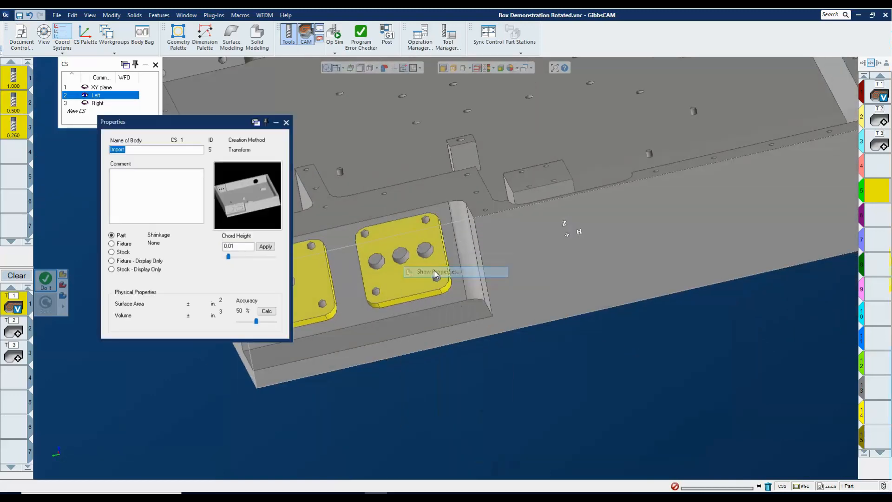
left_click(232, 246)
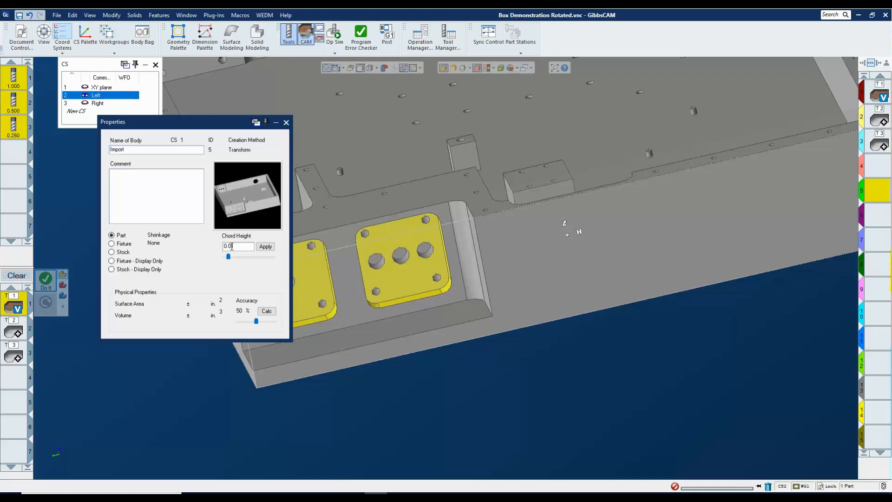
type("0")
left_click(265, 246)
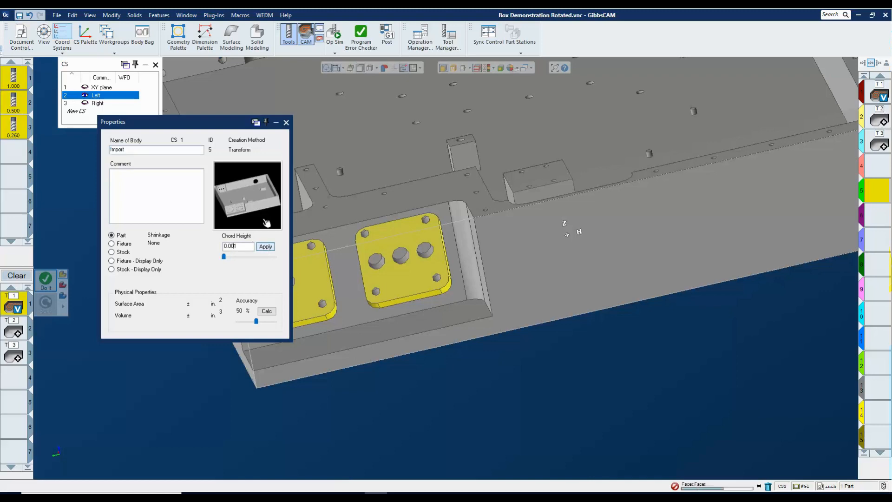
left_click(286, 123)
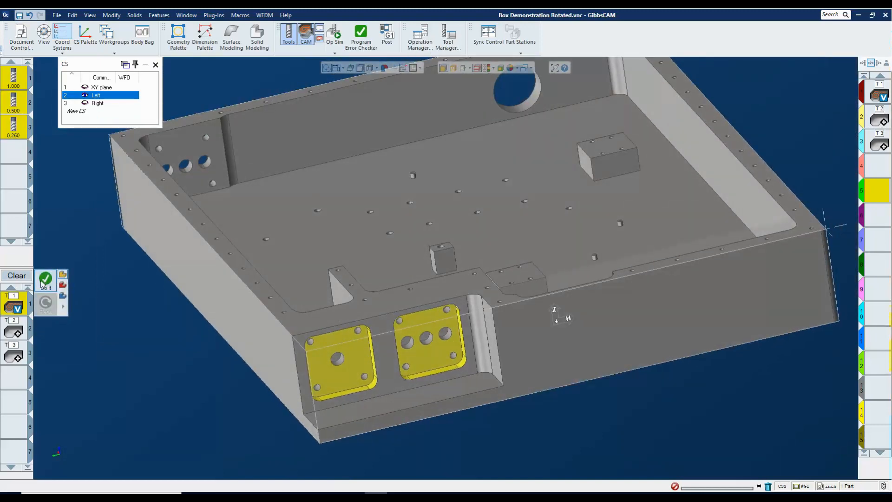
Set the final depth of pocketing process 2 to -0.25
left_click(18, 332)
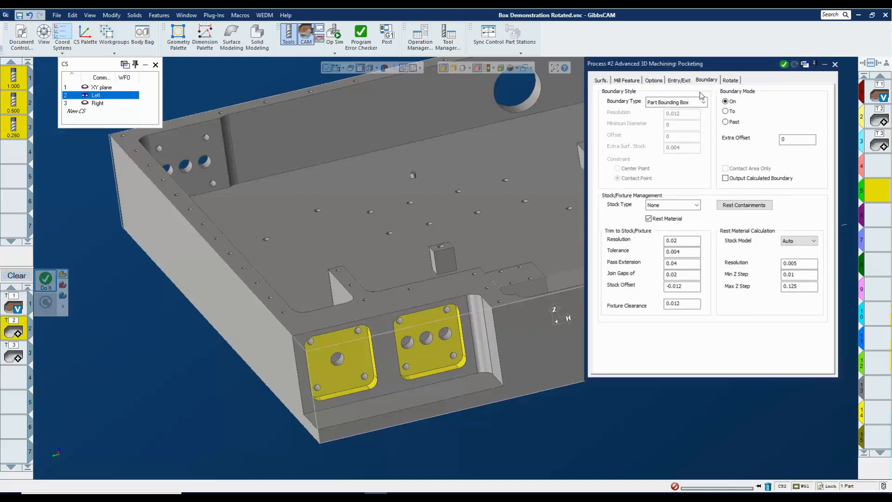
left_click(601, 80)
double_click(810, 142)
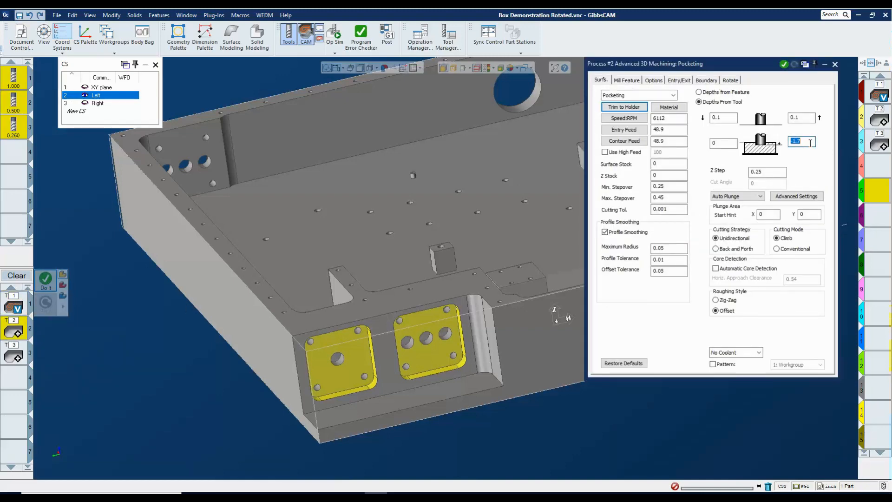
type("-0.25")
Set the final depth of pocketing process 3 to -0.25 and close its settings
left_click(10, 354)
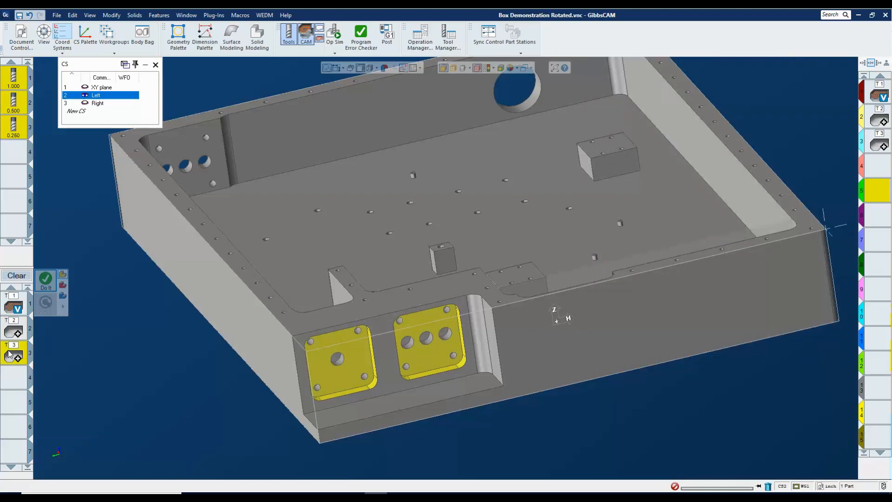
left_click(11, 353)
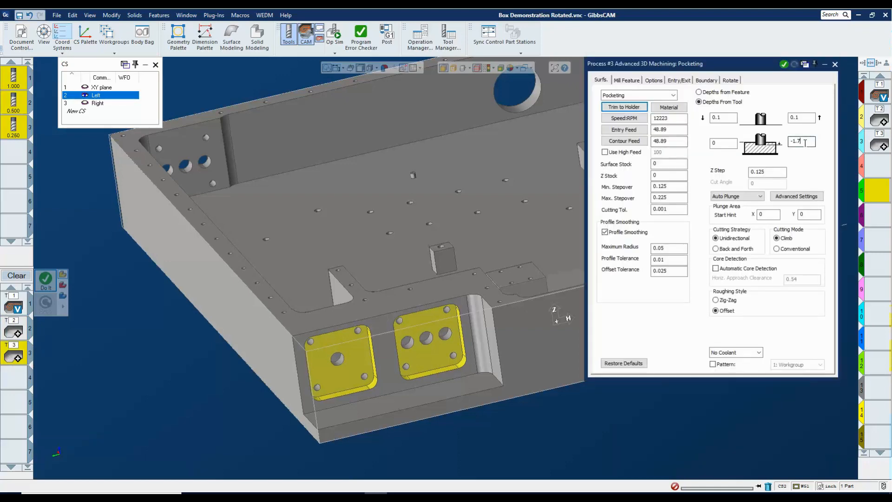
double_click(806, 142)
type("-0.25")
key("Tab")
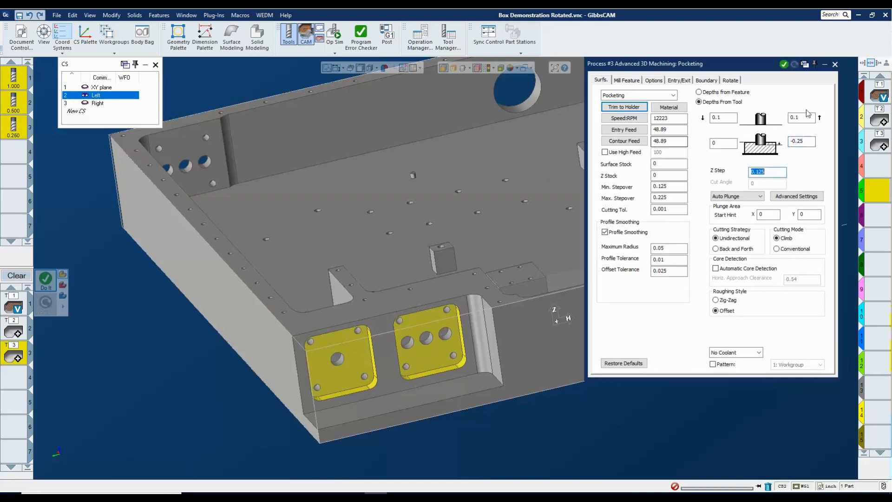
left_click(835, 65)
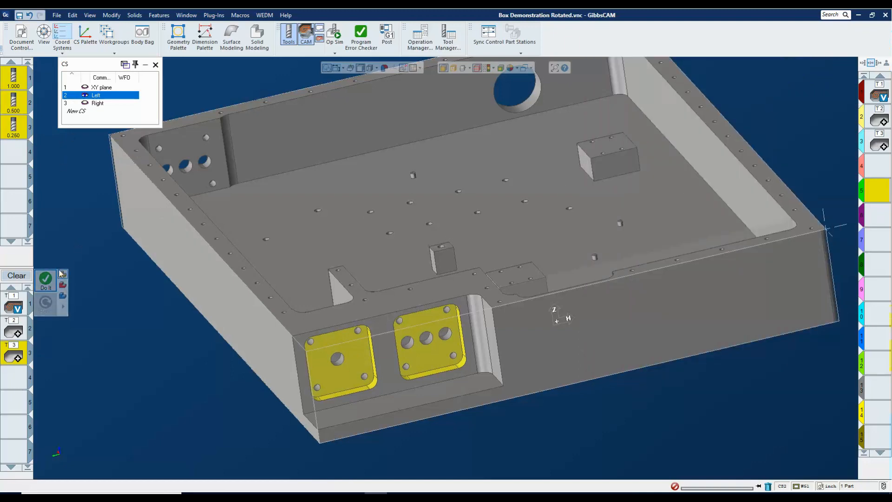
Generate the VoluMill and both pocketing operations on the selected side pocket faces
left_click(46, 279)
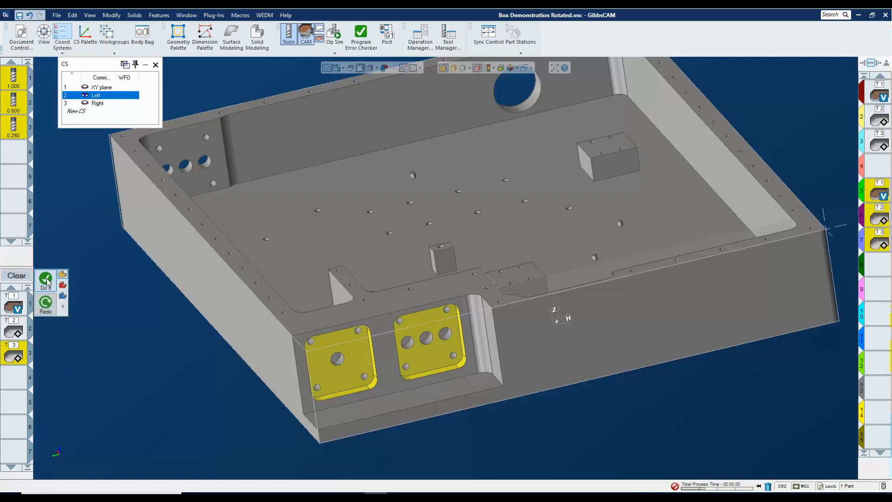
left_click(758, 487)
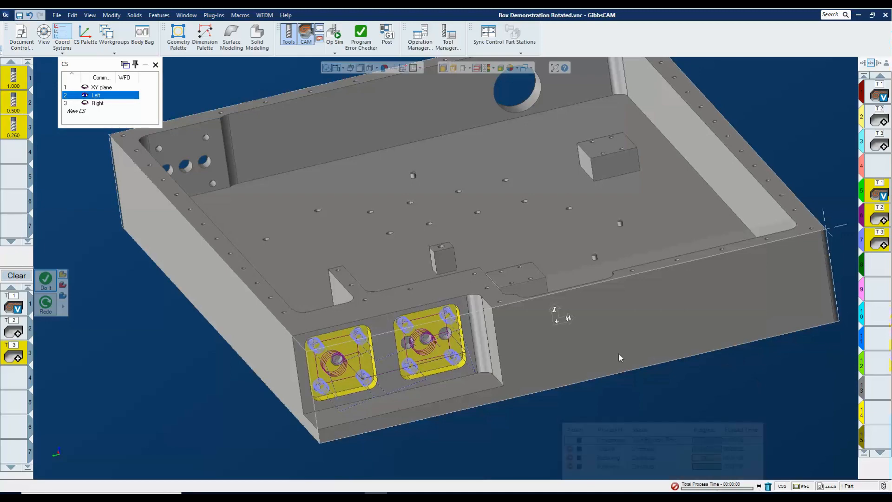
Activate the Right coordinate system and set the VoluMill process to machine in Right
middle_click_drag(618, 353, 297, 186)
left_click(98, 103)
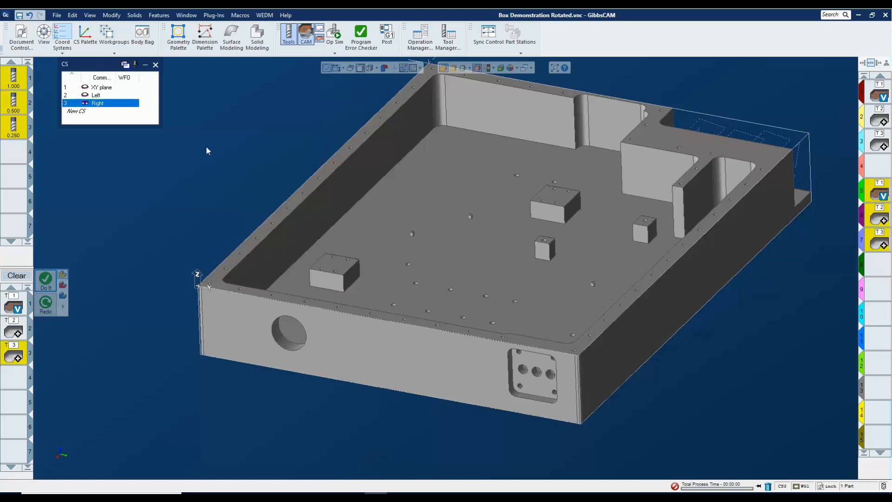
left_click(10, 305)
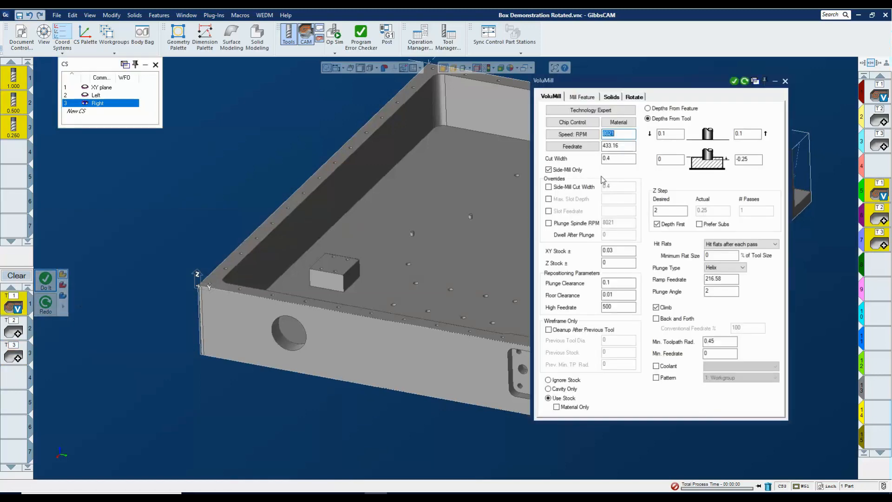
left_click(632, 99)
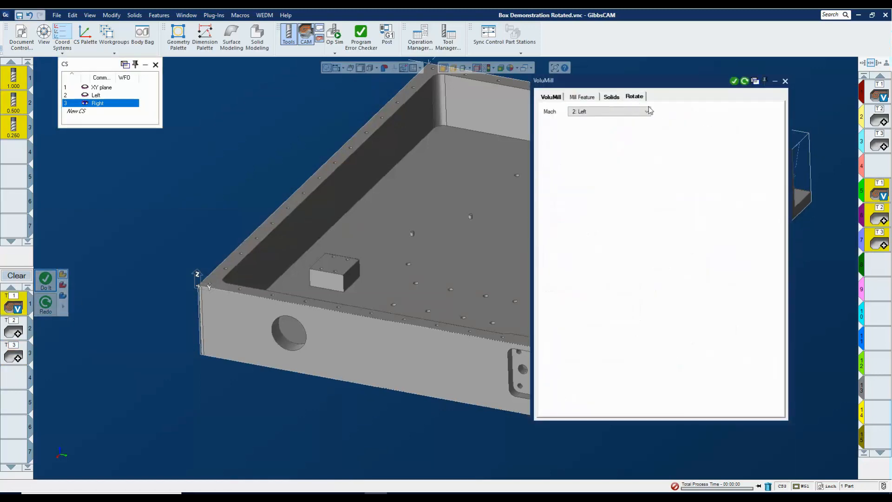
left_click(618, 112)
left_click(593, 132)
left_click(552, 97)
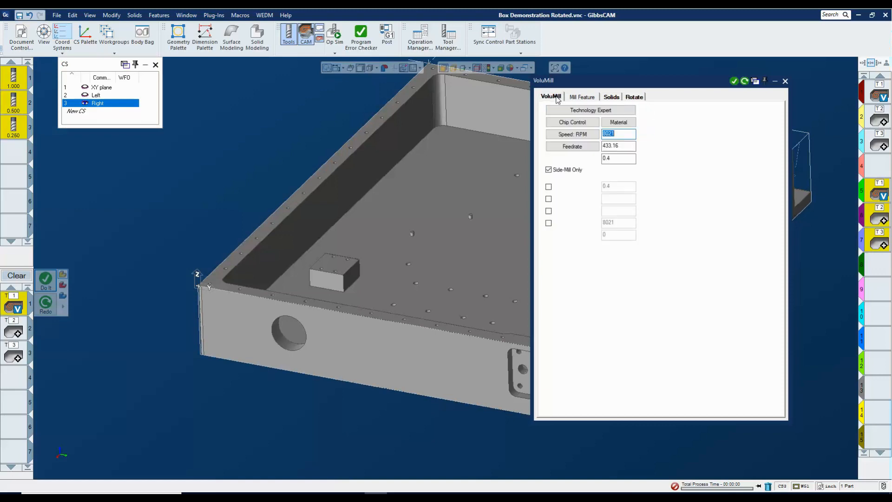
double_click(749, 160)
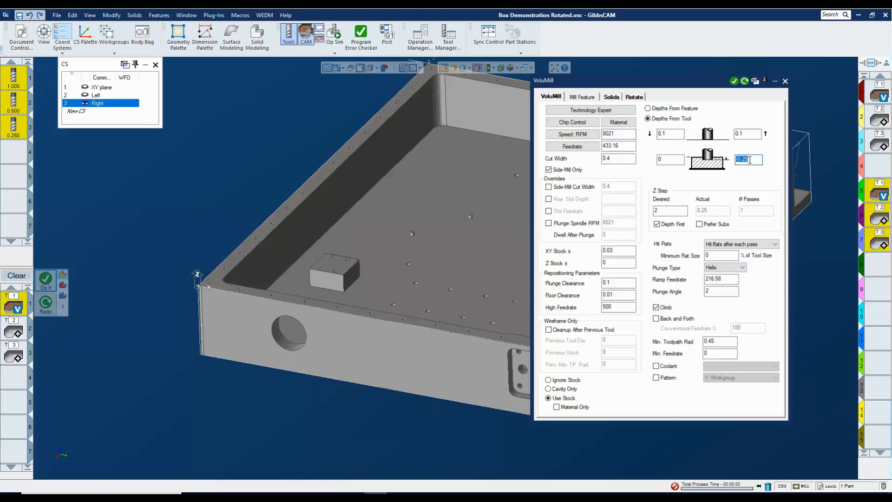
middle_click_drag(499, 400, 390, 372)
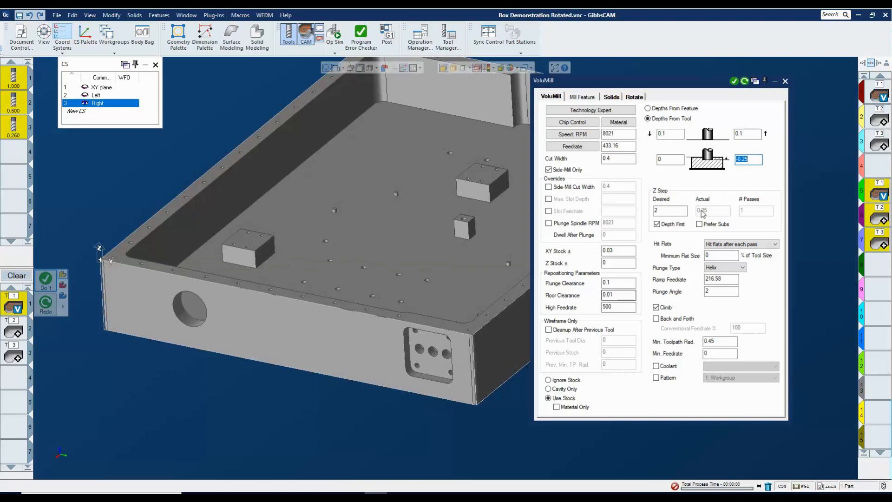
left_click(785, 82)
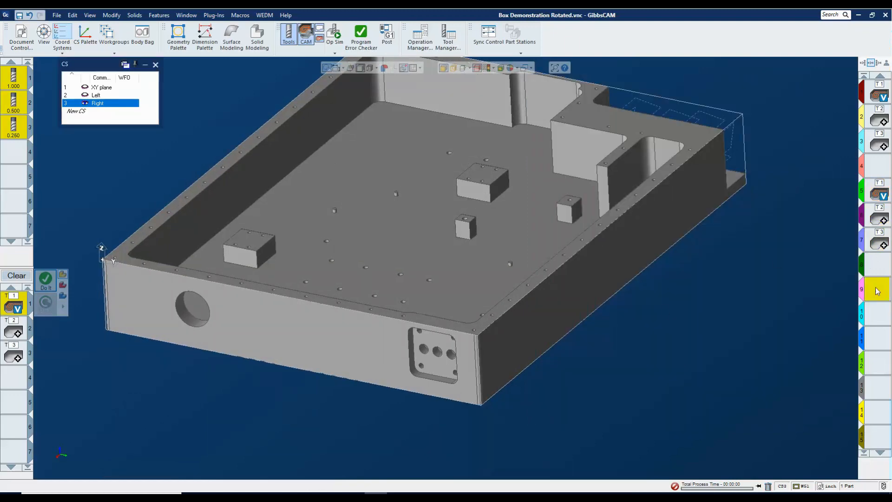
scroll(504, 340, "up", 6)
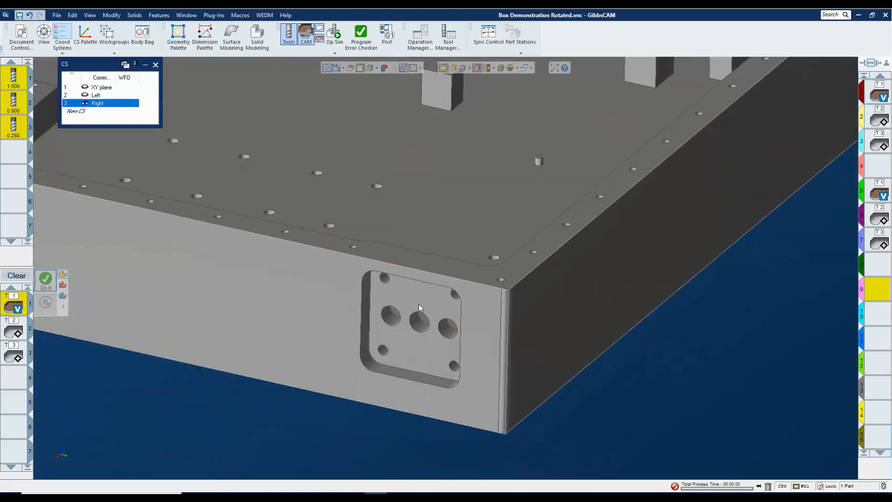
Select the rectangular side pocket's floor and the faces above it, and generate the VoluMill and both pocketing operations on them
left_click(419, 304)
right_click(419, 302)
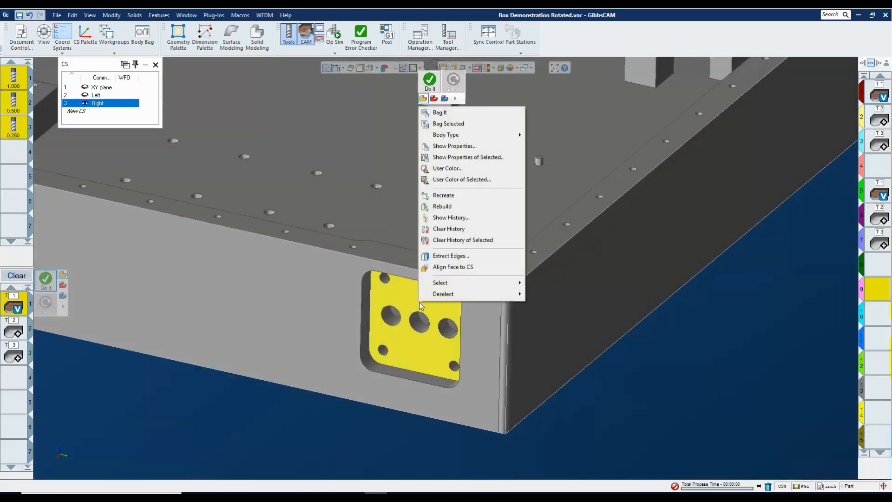
mouse_move(448, 284)
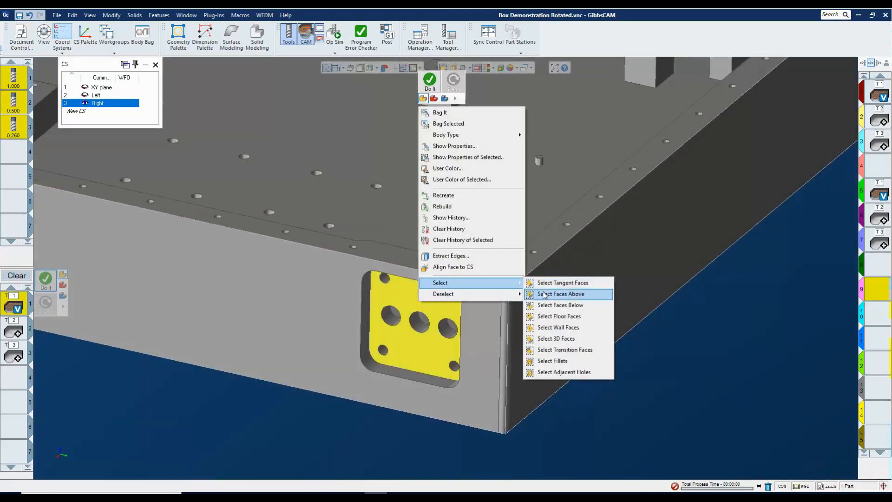
left_click(544, 294)
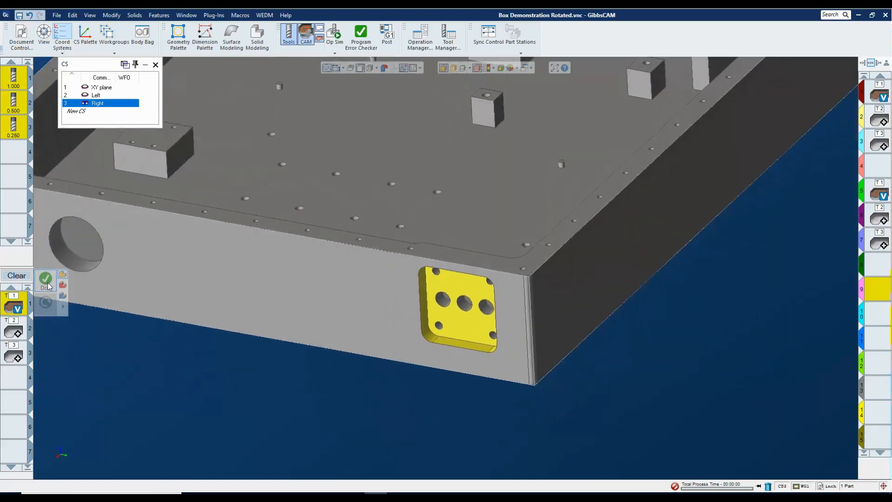
left_click(46, 281)
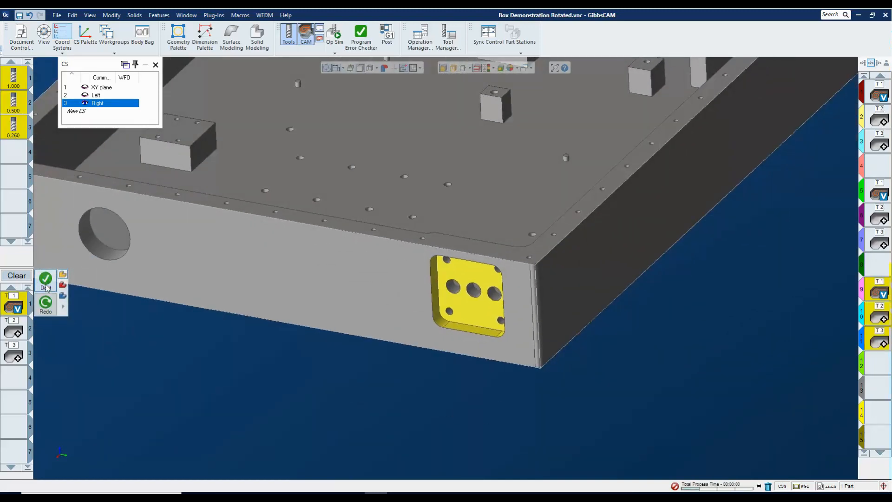
left_click(758, 486)
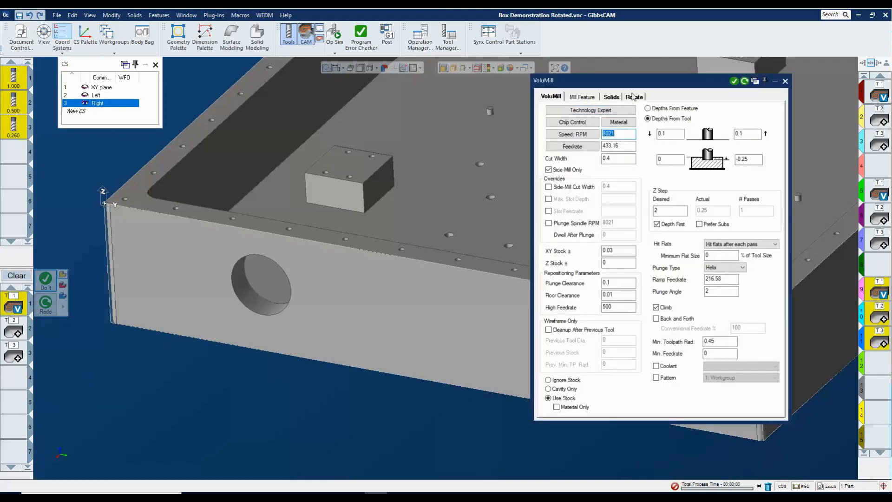
Set the VoluMill process's final depth to -0.42
left_click(751, 161)
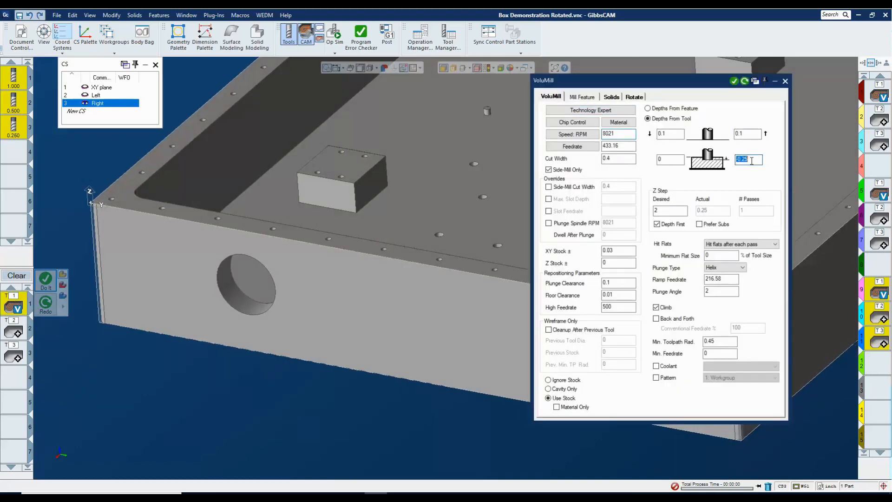
type("-0.42")
left_click(669, 213)
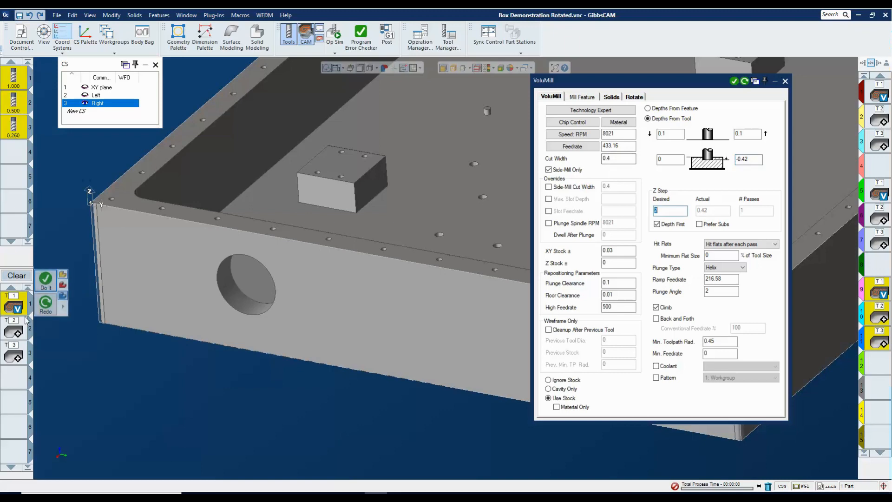
Set the final depth of pocketing processes 2 and 3 to -0.42 and close their settings
left_click(46, 280)
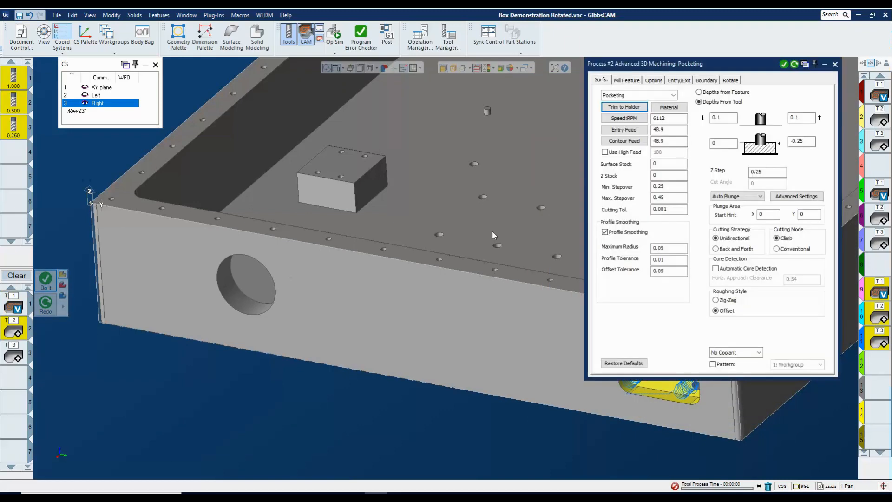
double_click(809, 142)
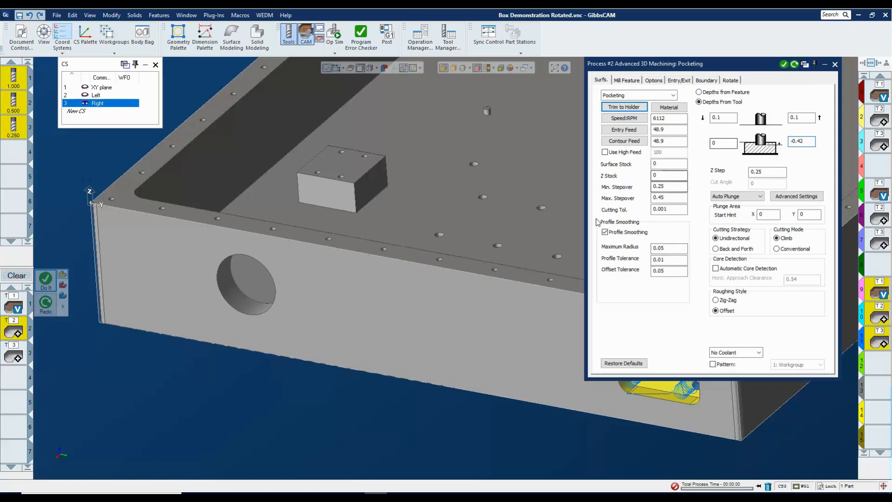
key("Tab")
left_click(15, 354)
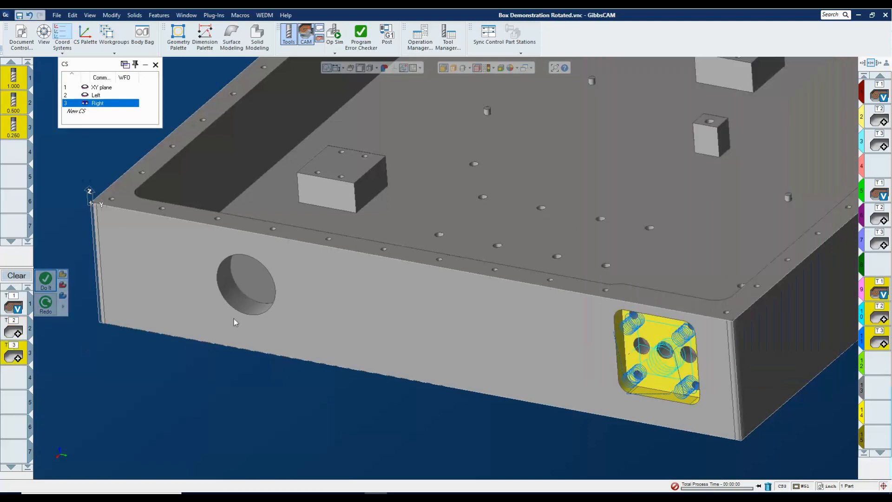
double_click(814, 143)
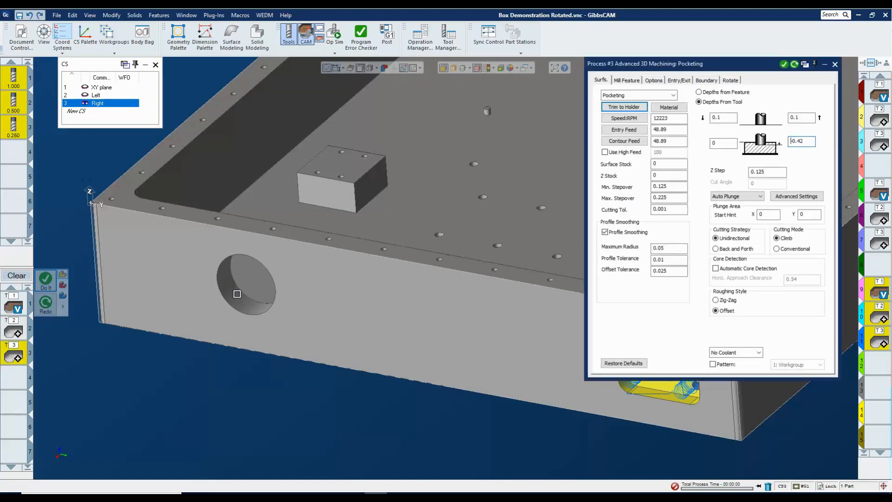
key("Tab")
left_click(835, 64)
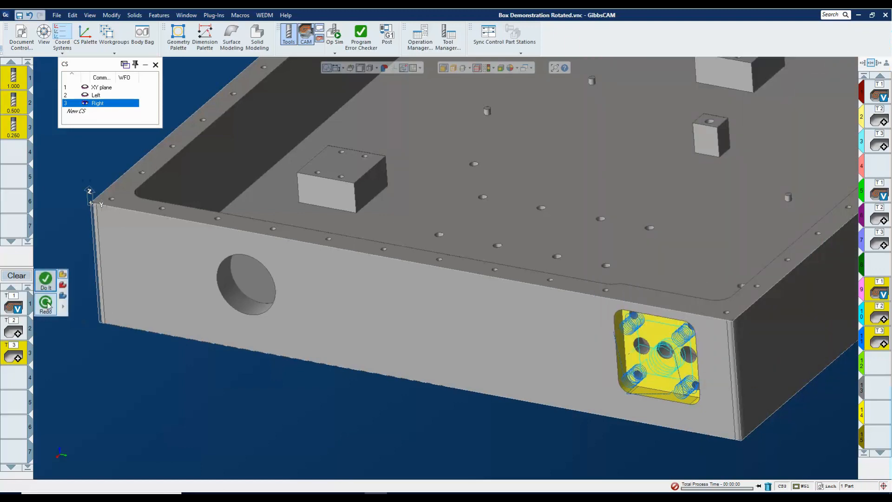
Generate the VoluMill and both pocketing operations on the round side opening's wall, starting at operation tile 13
left_click(875, 385)
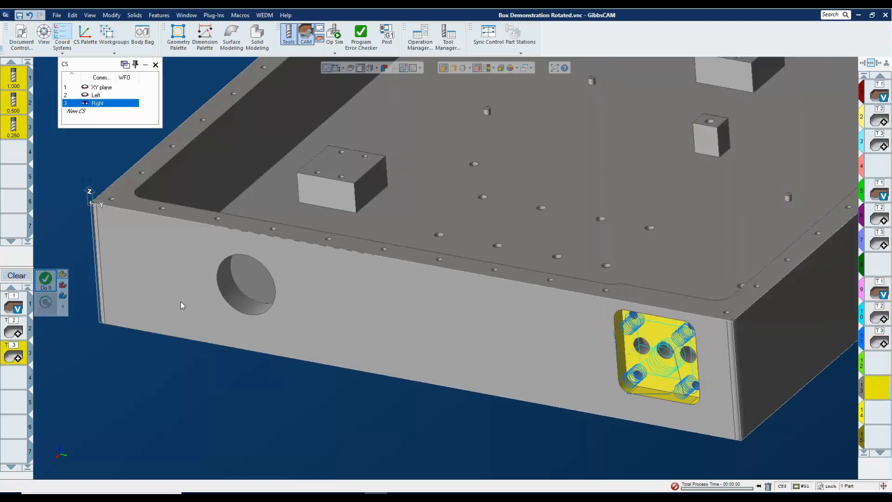
left_click(233, 292)
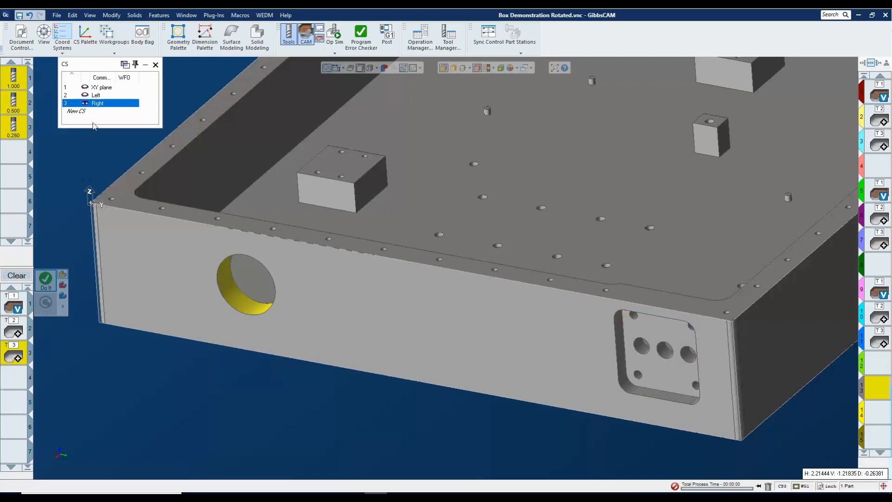
left_click(49, 279)
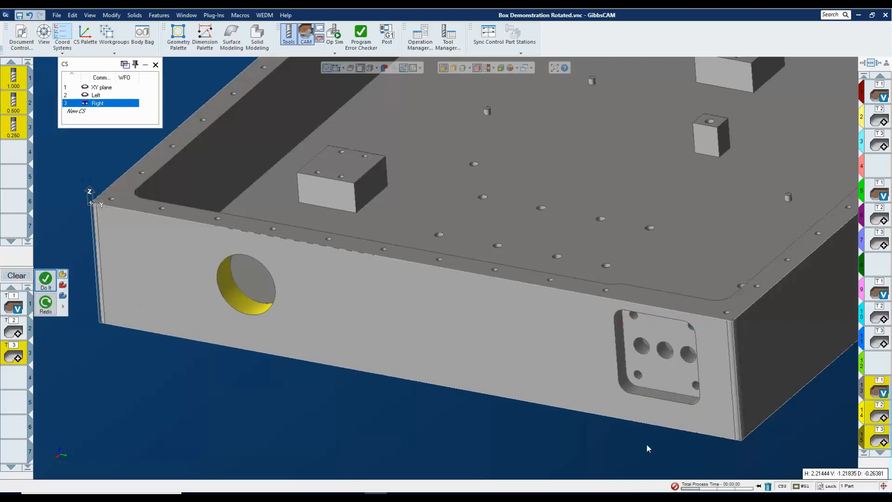
left_click(759, 486)
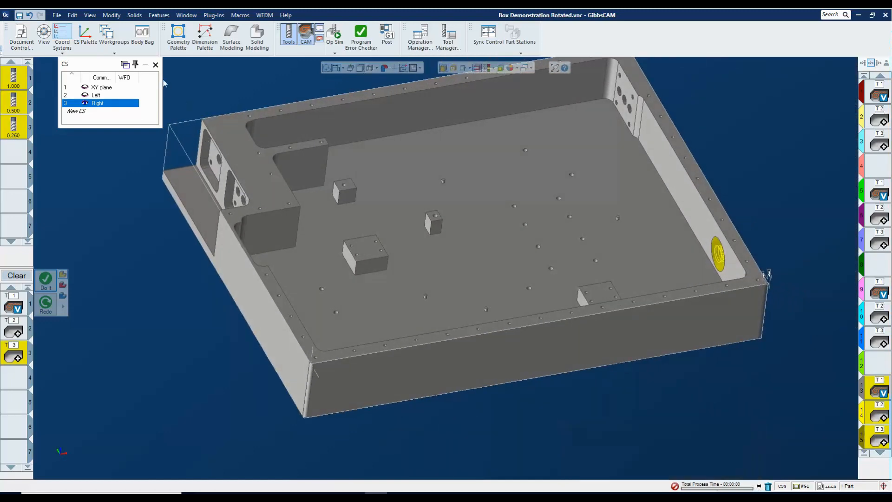
Close the coordinate system list, check the machining in the Op Sim rendering, and exit the simulation
left_click(156, 64)
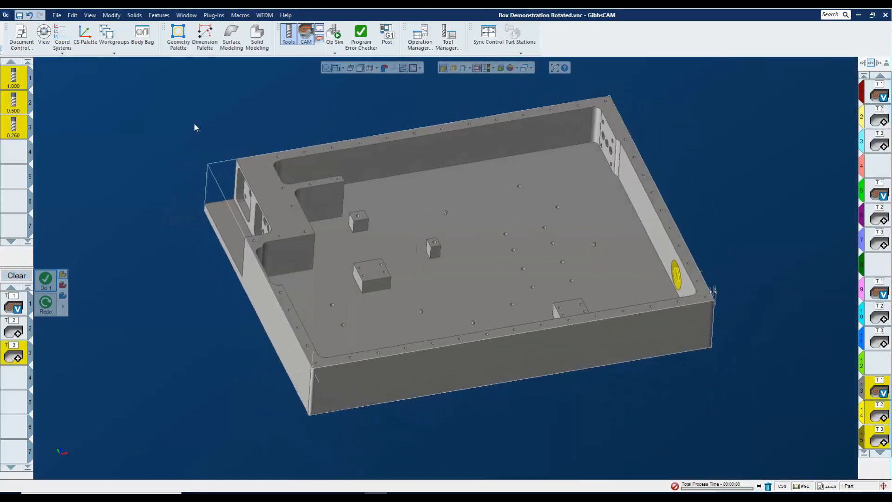
left_click(334, 35)
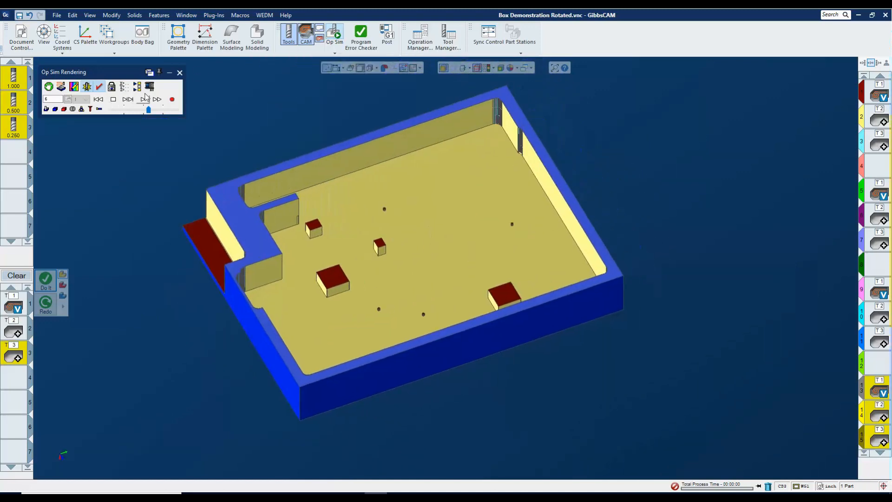
left_click(180, 73)
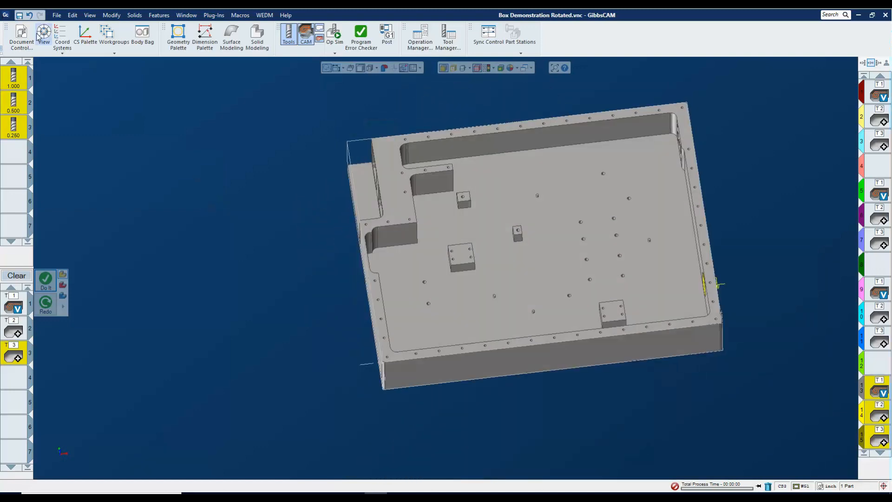
Activate the XY plane coordinate system and close the coordinate system dialogs
left_click(85, 33)
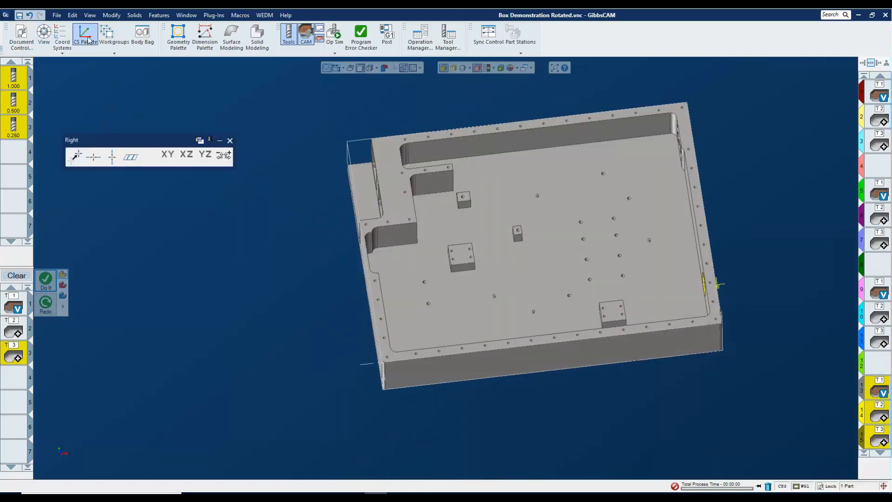
left_click(62, 36)
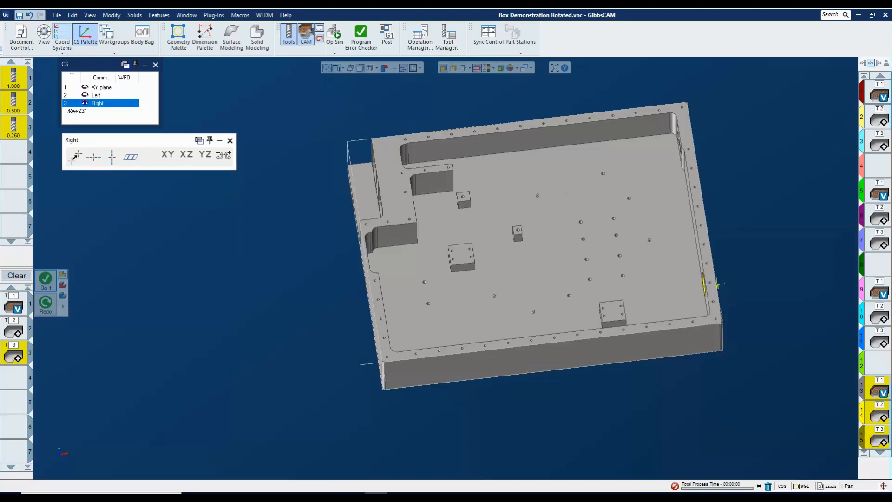
left_click(116, 87)
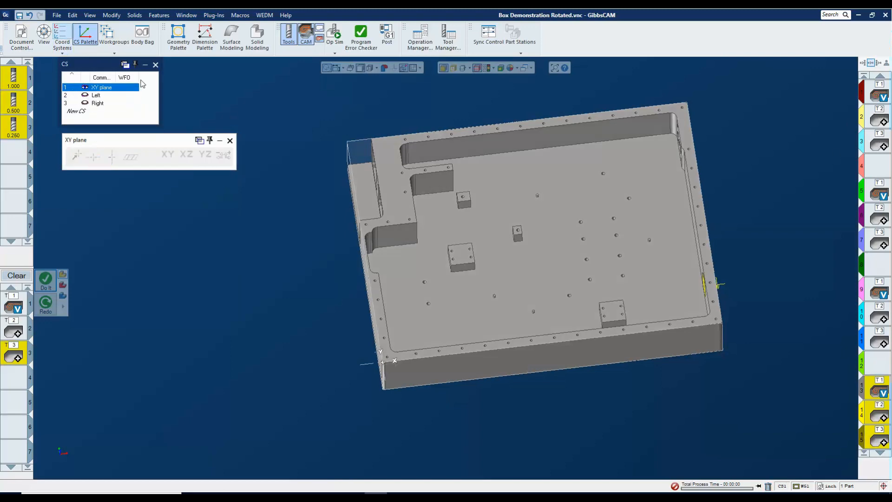
left_click(155, 64)
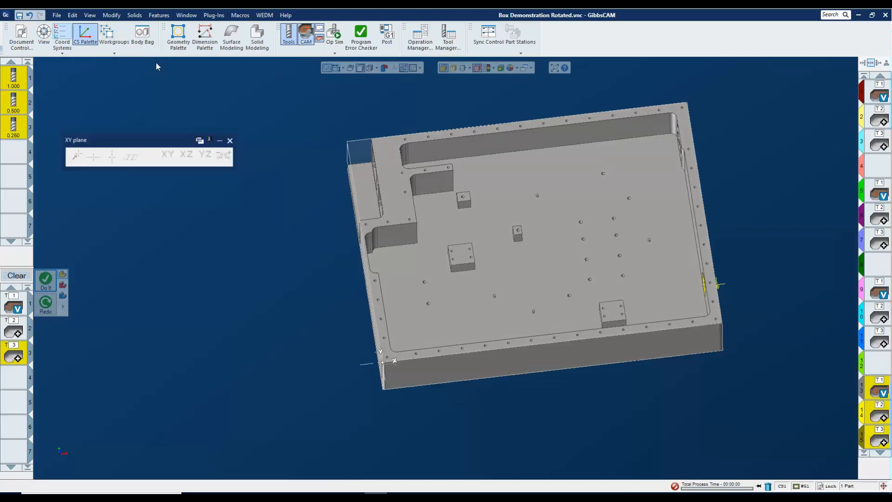
left_click(229, 140)
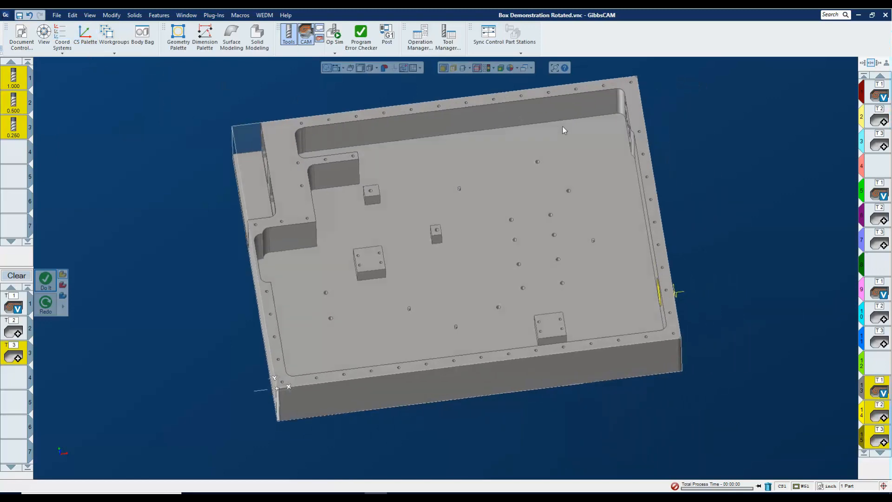
Select all operations and list them in the Operation Manager sorted by tool number
left_click(879, 93)
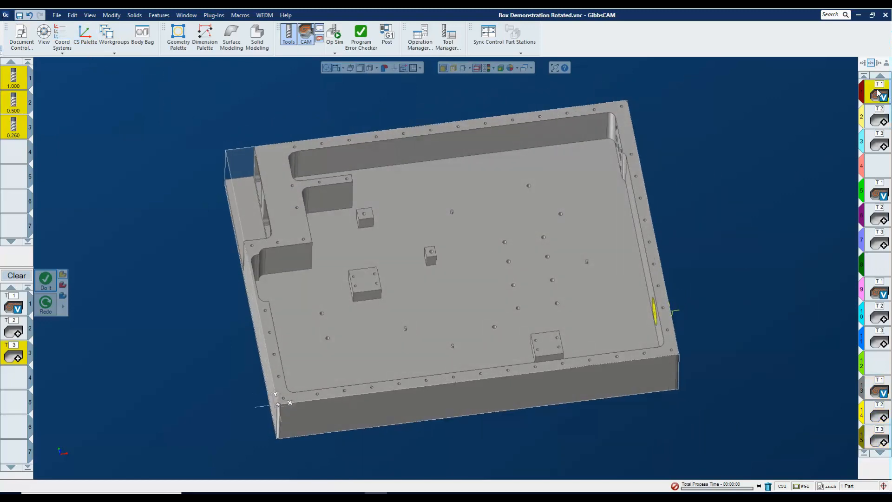
left_click(880, 442, "shift")
right_click(881, 442)
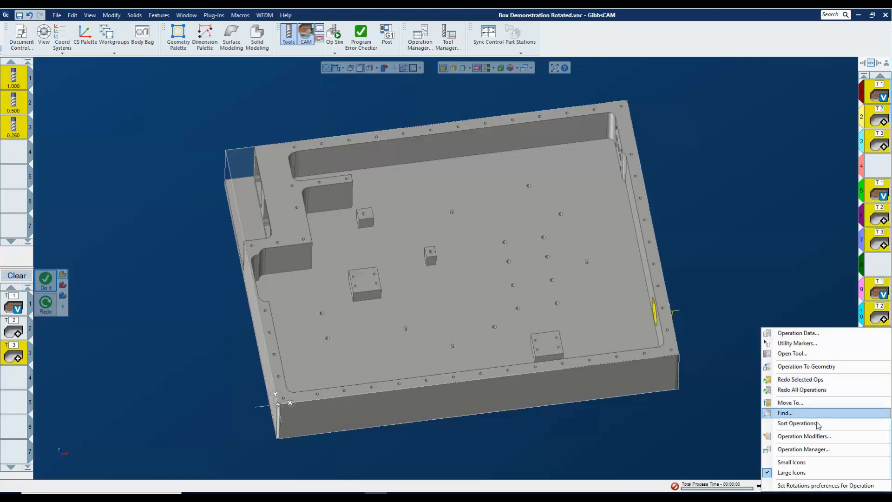
left_click(808, 449)
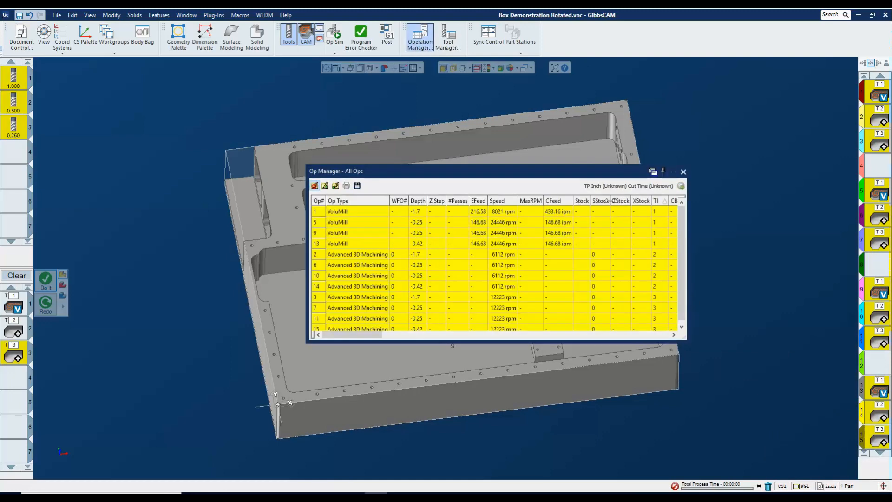
left_click(551, 202)
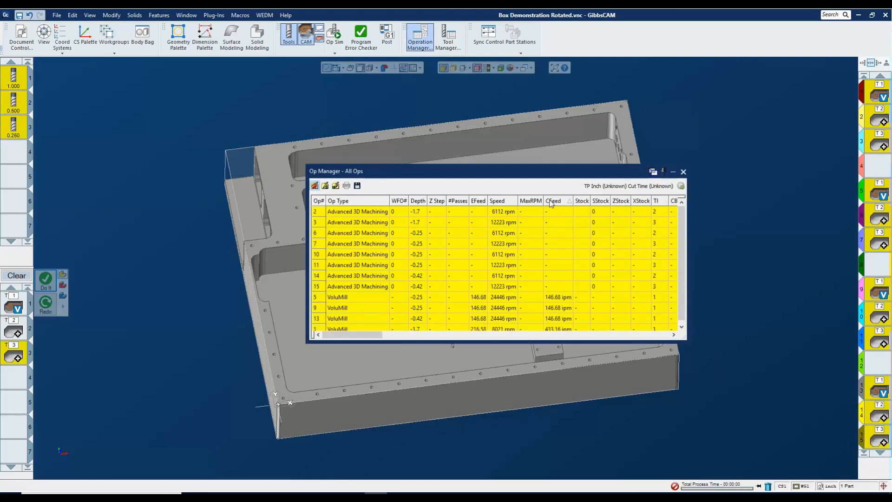
left_click(658, 201)
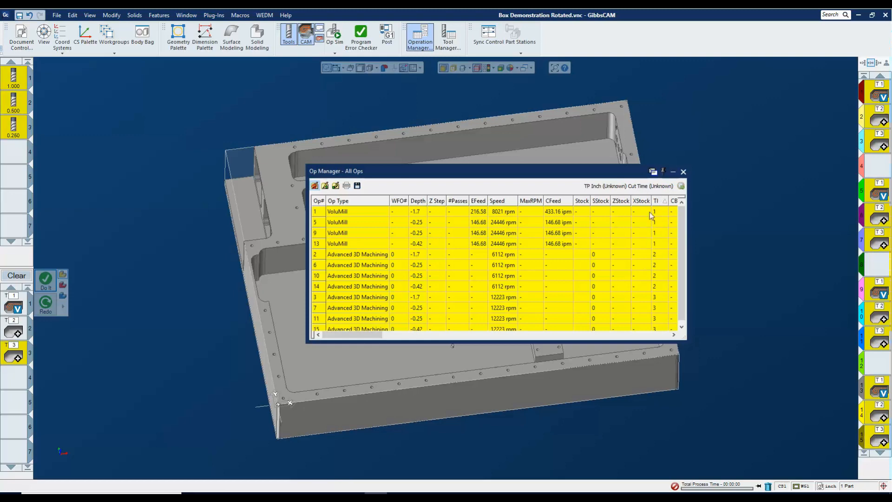
Move the four VoluMill operations that use tool 1 to tile 1 of the operation sequence
left_click(526, 213)
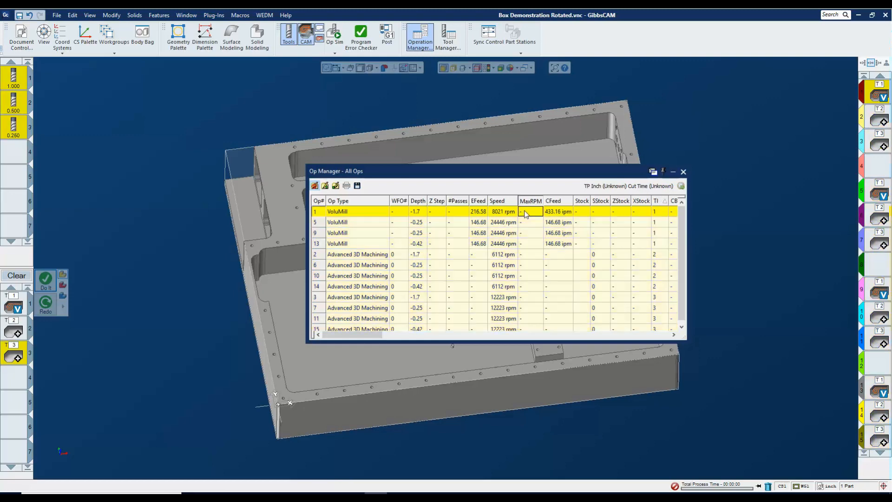
left_click(599, 244, "shift")
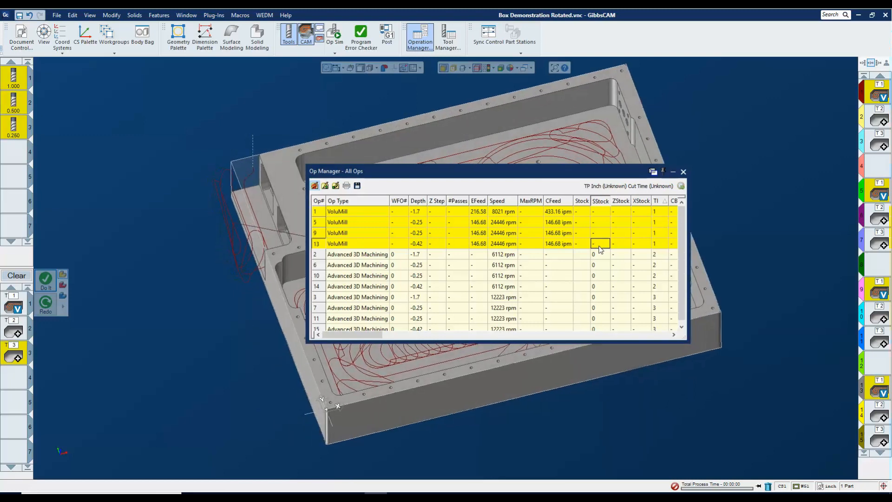
right_click(543, 243)
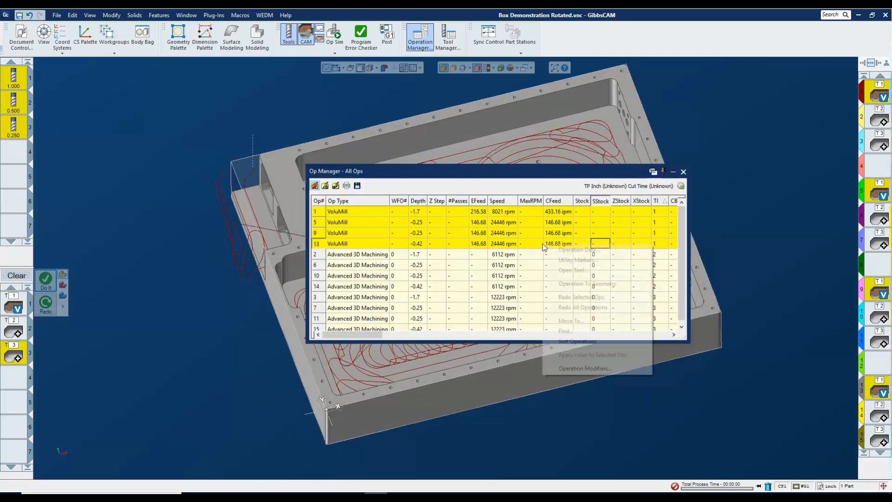
left_click(571, 321)
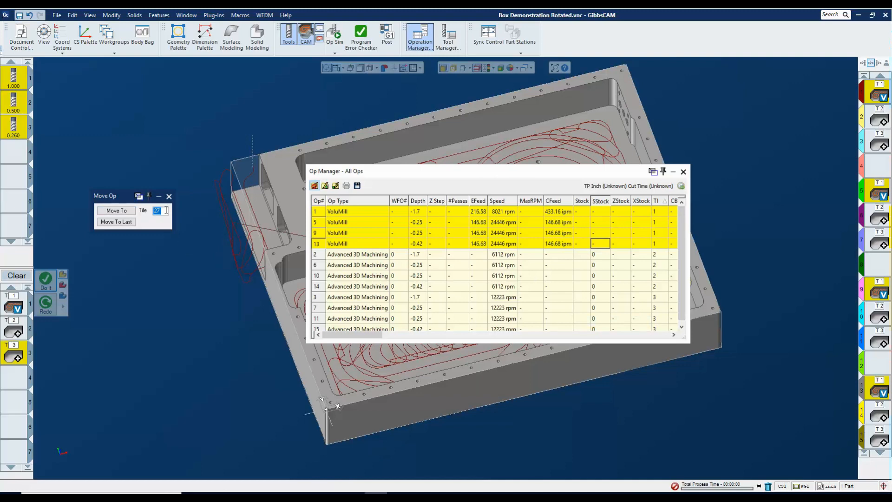
type("1")
left_click(117, 211)
Move the four Advanced 3D Machining operations that use tool 2 to tile 5 of the operation sequence
left_click(624, 257)
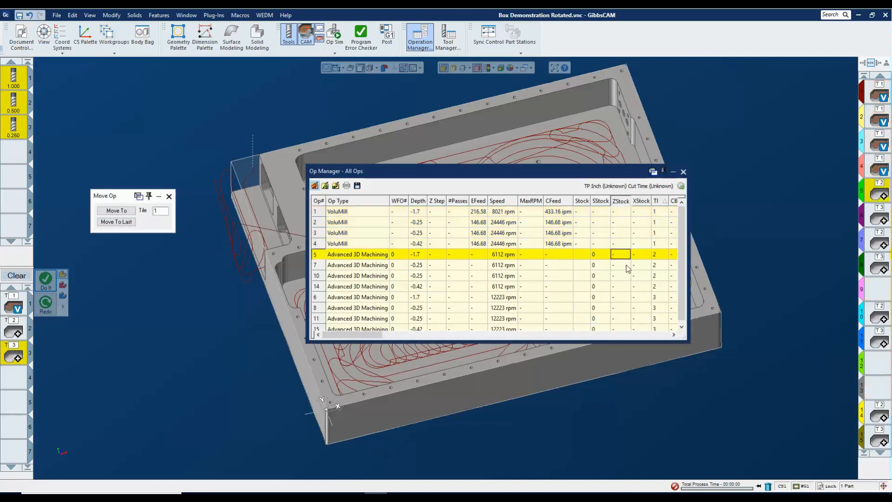
left_click(623, 287, "shift")
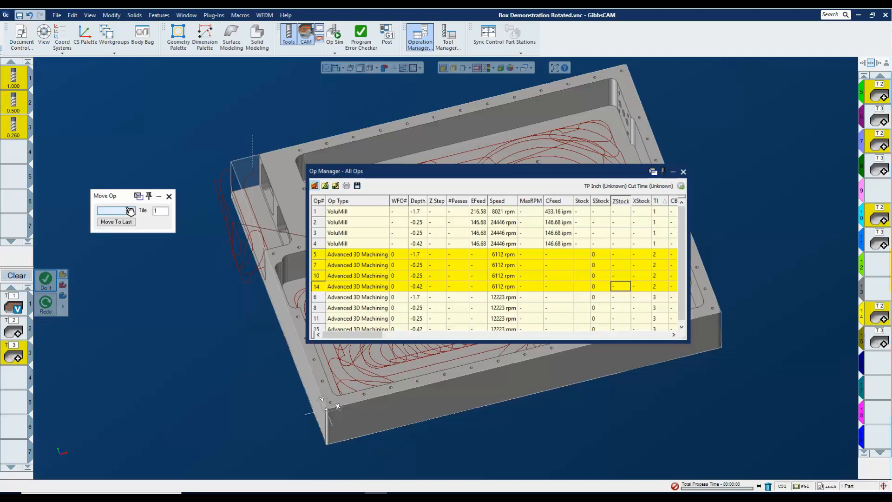
double_click(160, 212)
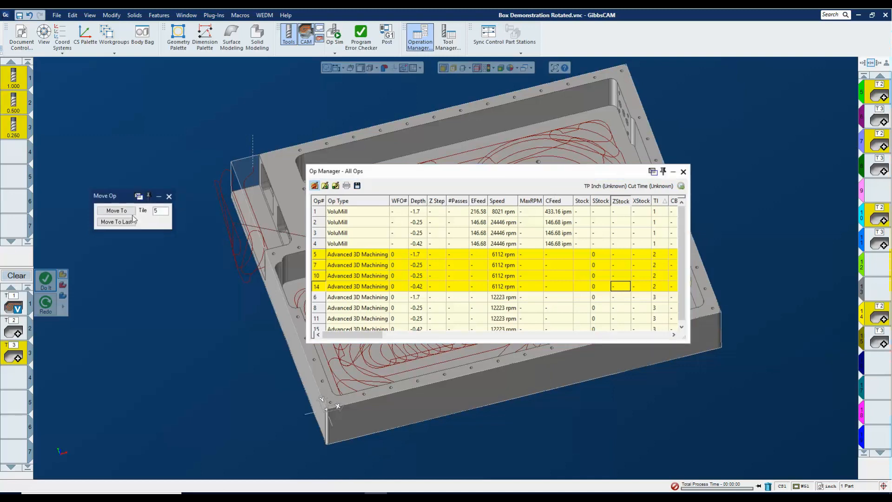
left_click(115, 211)
Move the four Advanced 3D Machining operations that use tool 3 to tile 9 of the operation sequence
scroll(678, 262, "down", 1)
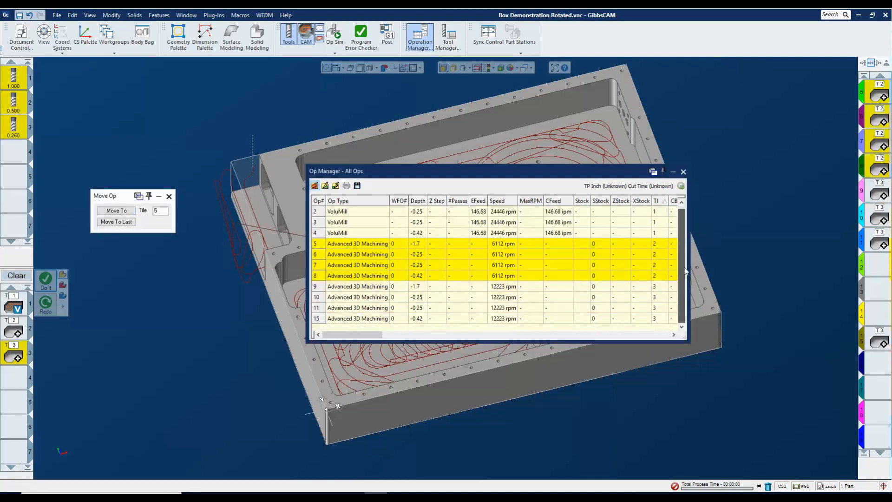
left_click(622, 286)
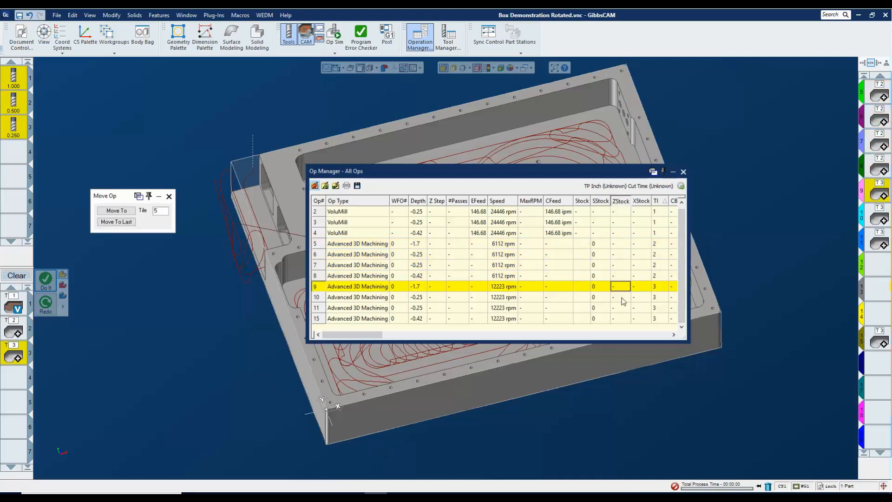
left_click(607, 318, "shift")
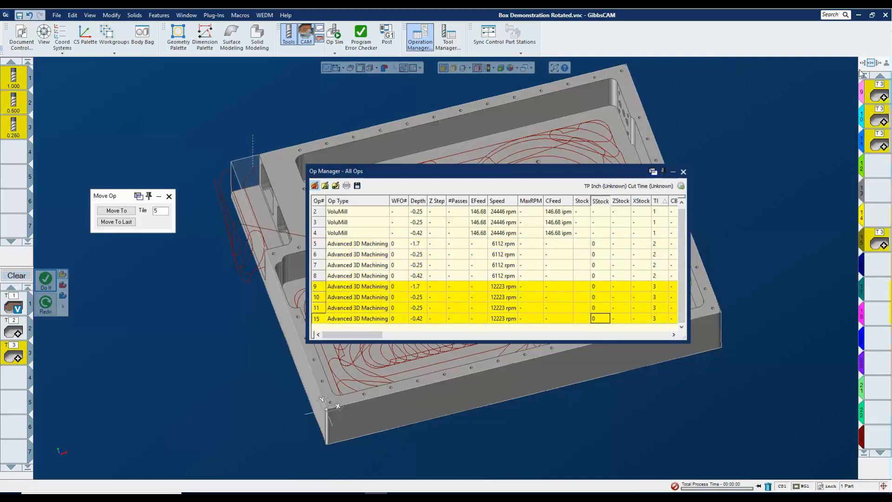
left_click(168, 211)
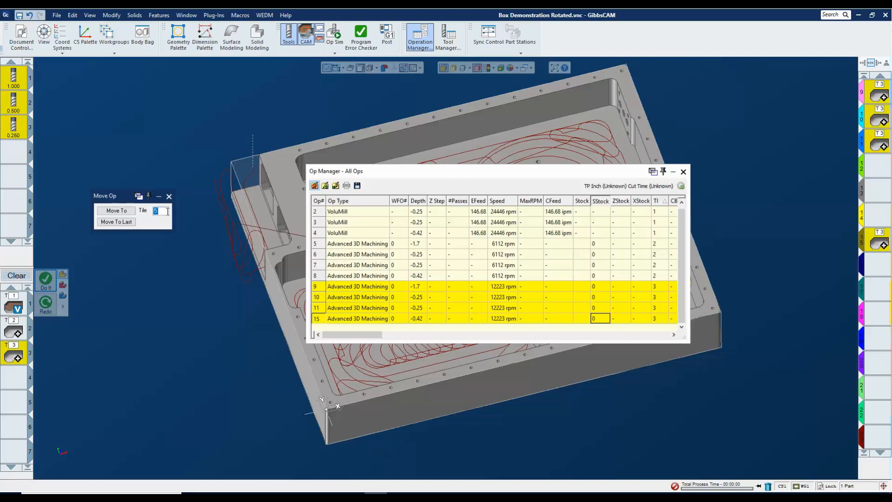
left_click(119, 211)
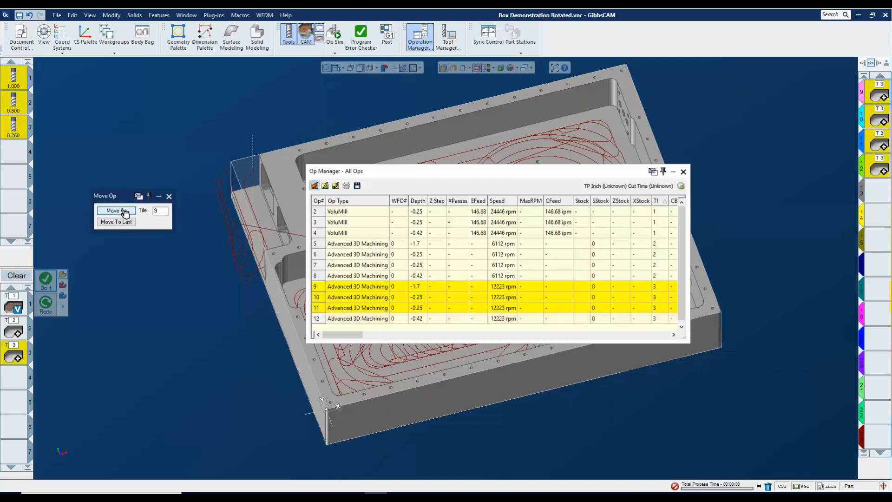
Close the Operation Manager and Move Op dialogs, and set the insertion point after operation 12 with no operations selected
left_click(683, 172)
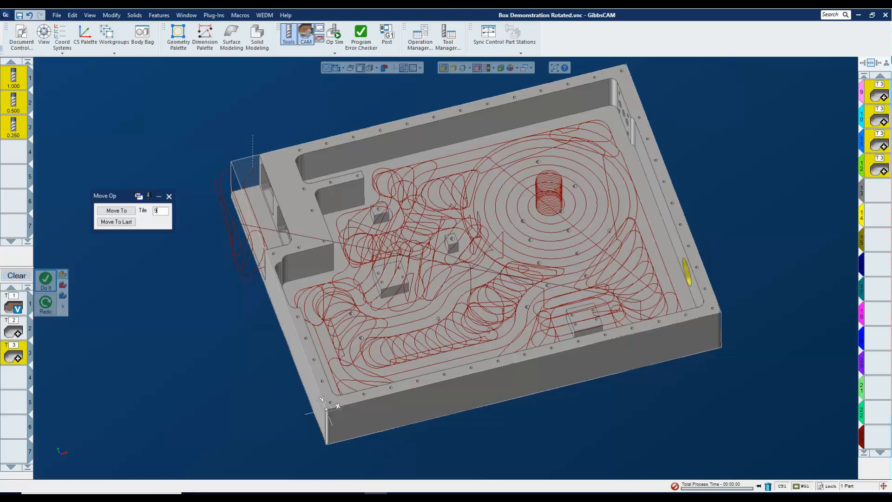
left_click(881, 78)
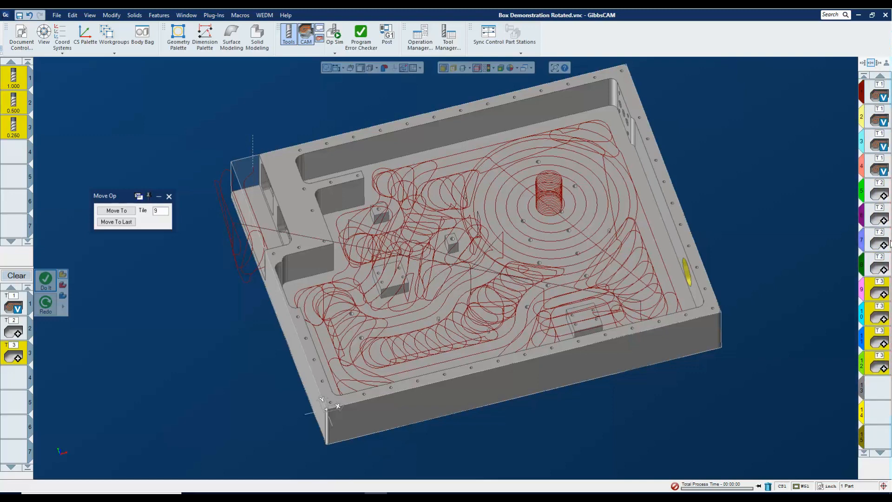
left_click(169, 197)
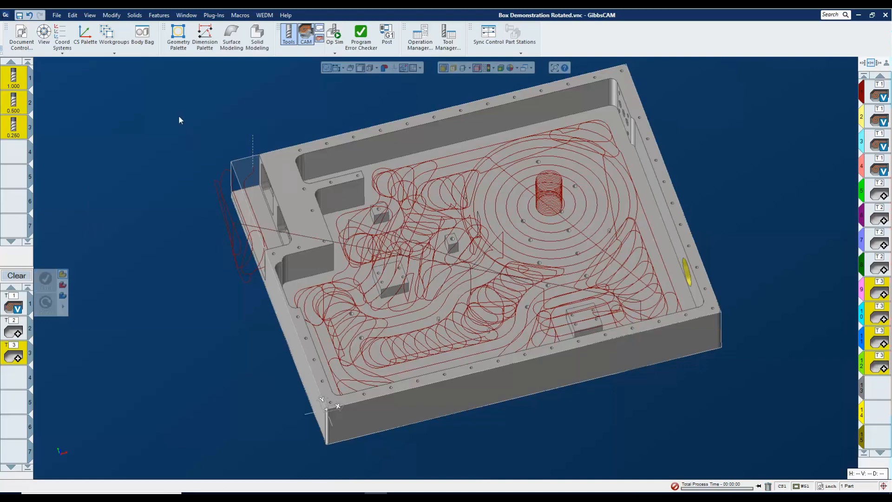
left_click(861, 374)
Run the Op Sim rendering of the reordered operations on the whole stock at maximum speed
mouse_move(58, 451)
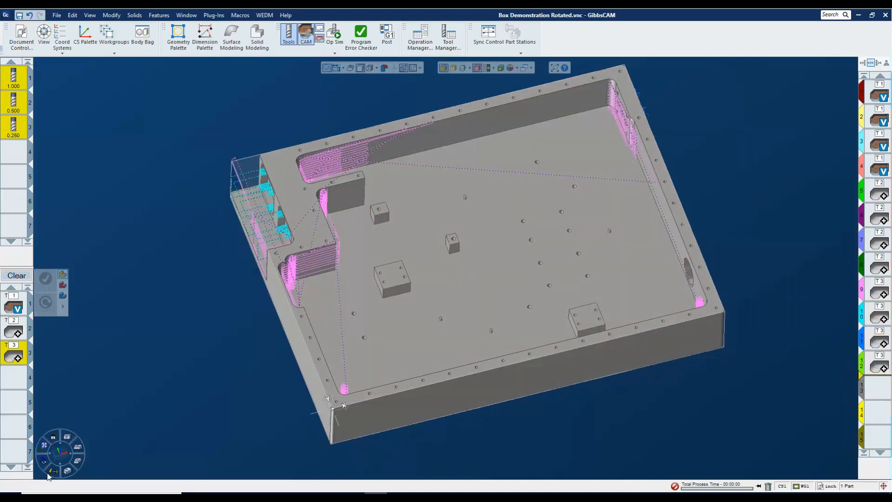
left_click(53, 472)
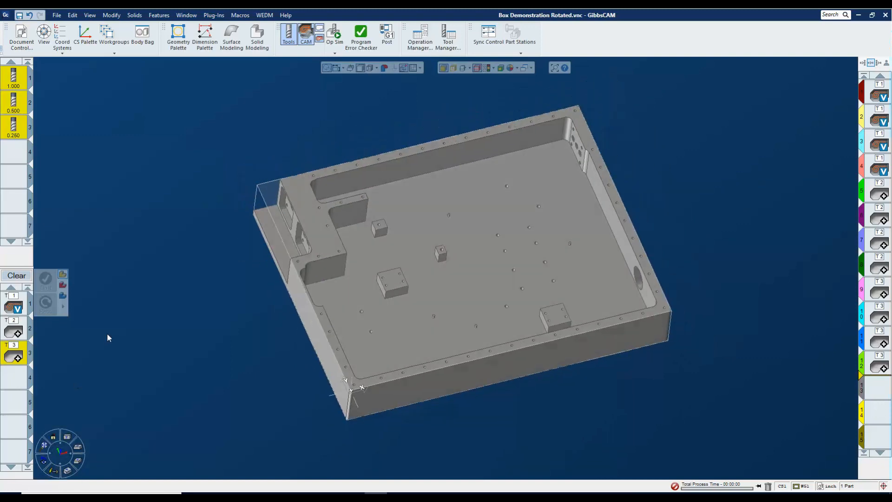
left_click(334, 33)
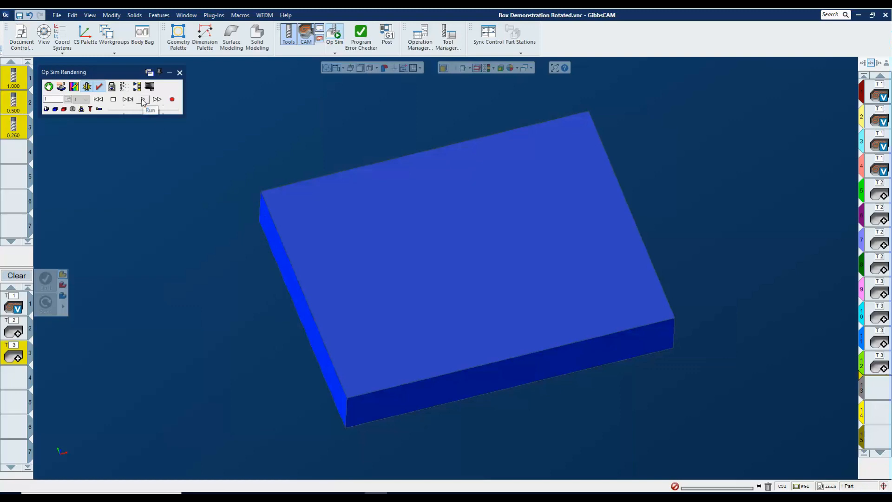
left_click(144, 99)
left_click_drag(148, 110, 178, 112)
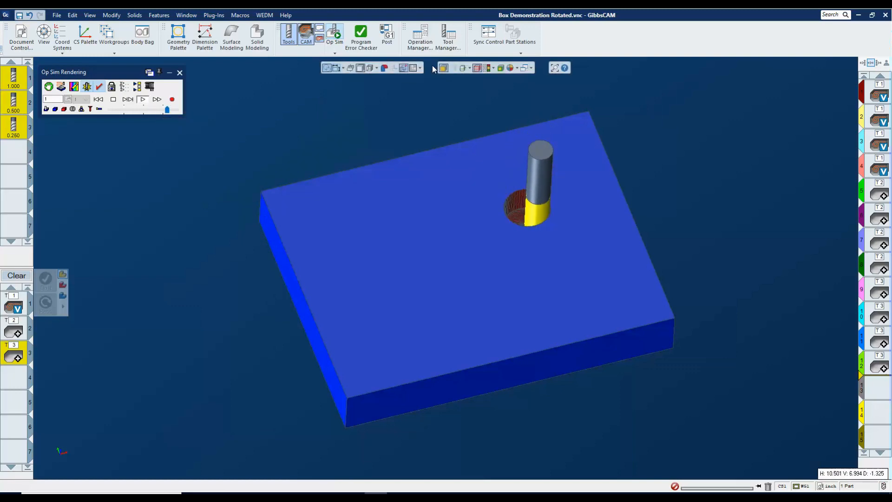
left_click(375, 68)
left_click(372, 80)
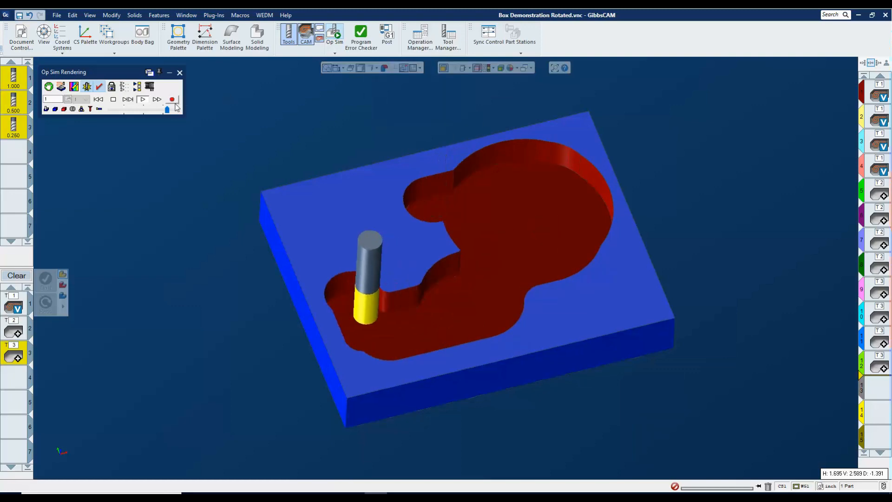
left_click_drag(168, 109, 177, 110)
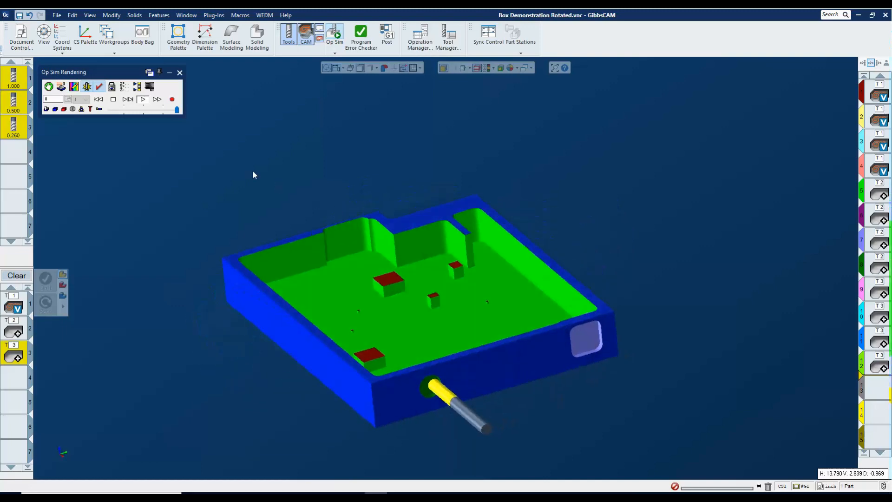
Adjust the playback speed to watch the tool 3 corner cuts through to the end of the program, and exit the simulation
left_click(147, 110)
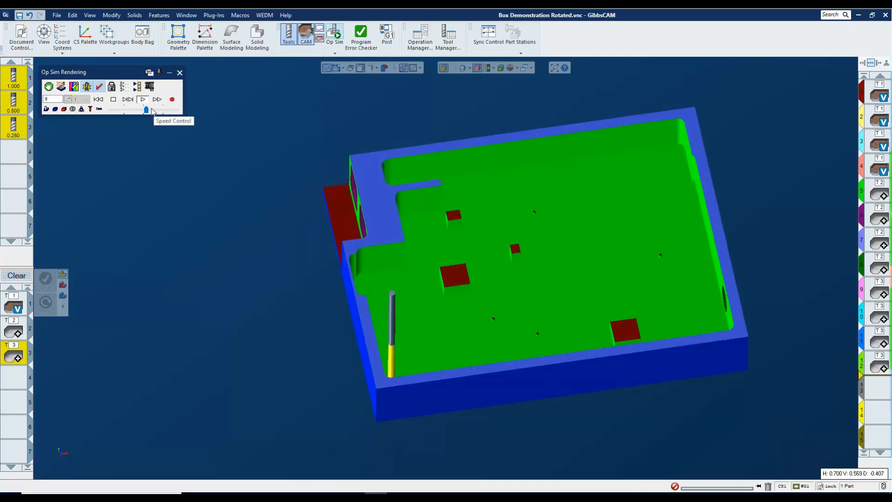
left_click(151, 110)
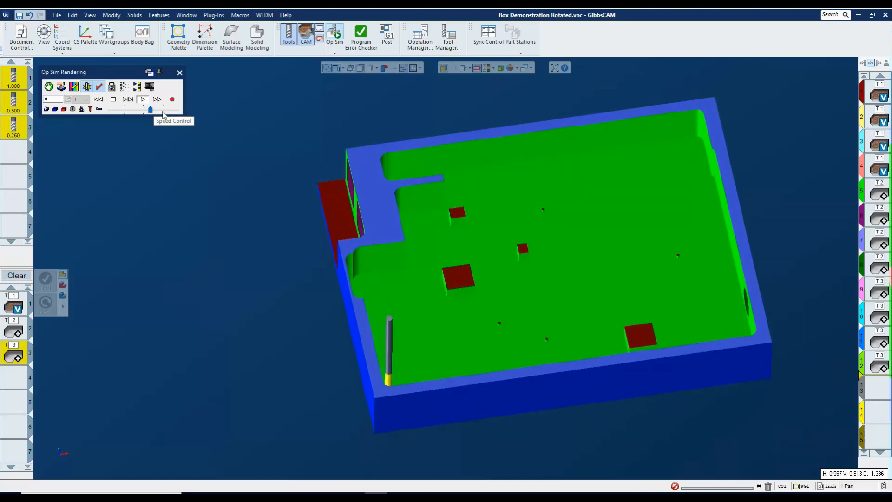
left_click(159, 110)
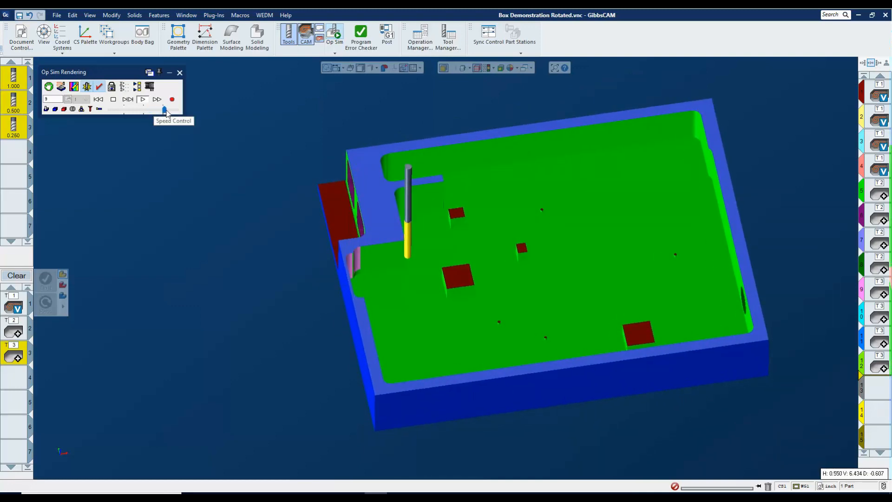
left_click(165, 110)
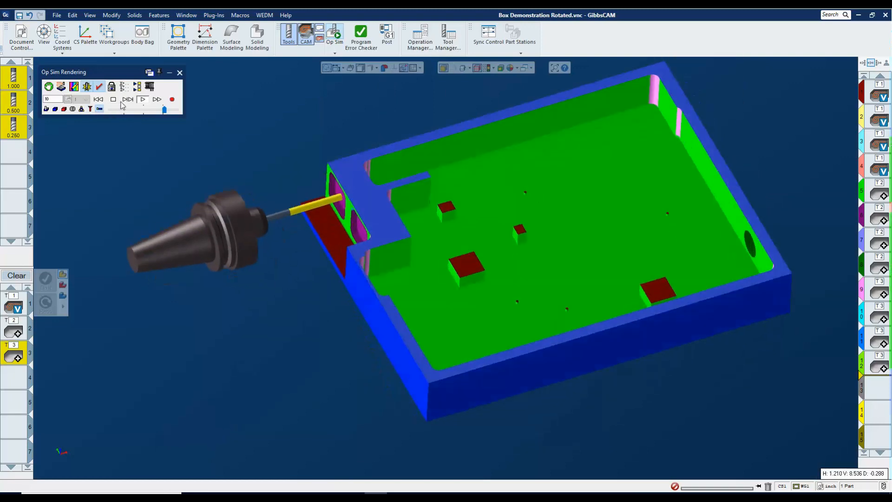
left_click(148, 112)
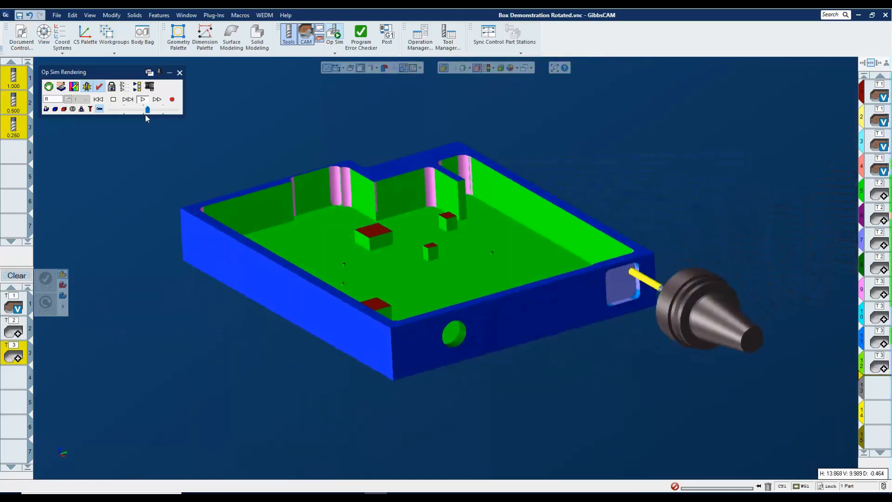
middle_click_drag(400, 260, 513, 257)
scroll(513, 257, "up", 2)
scroll(333, 205, "down", 3)
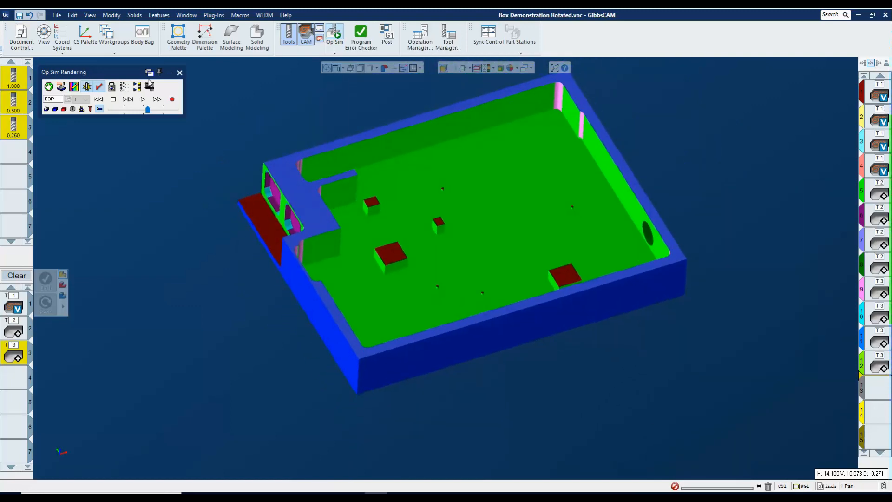
left_click(179, 73)
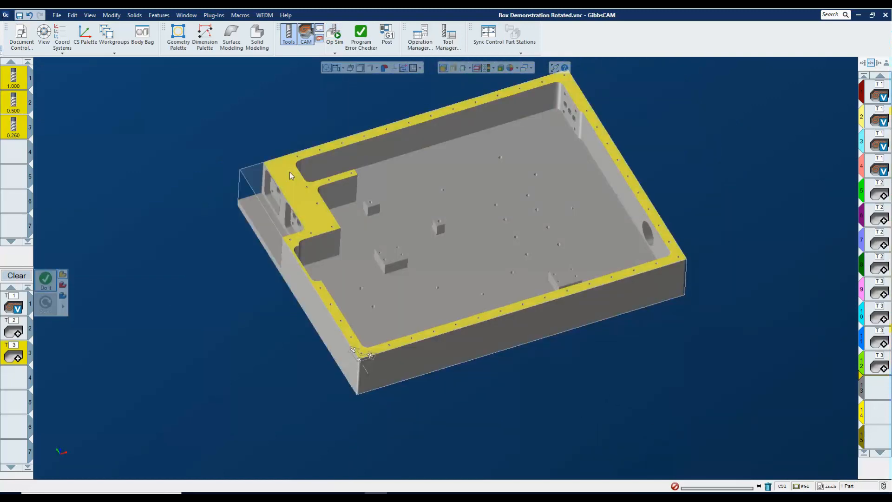
Reopen the Op Sim rendering and bring up the Analyze Cut Part options to examine the cut part
left_click(288, 173)
left_click(331, 52)
left_click(353, 66)
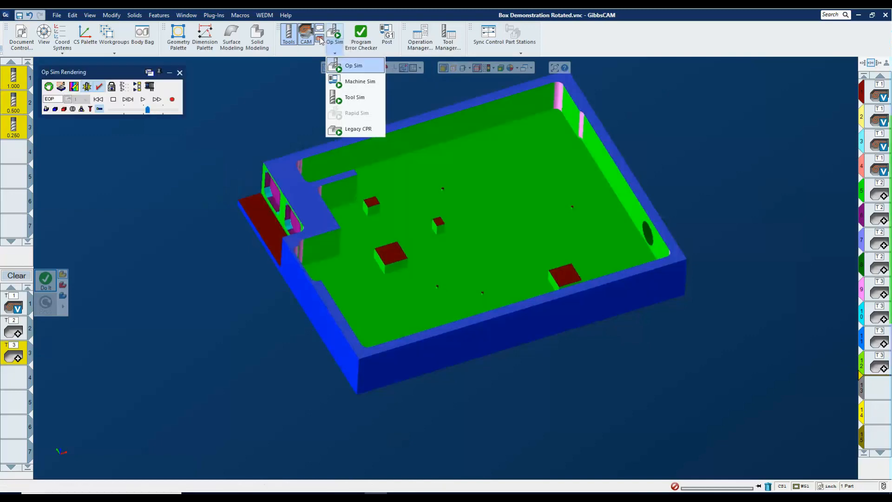
left_click(150, 87)
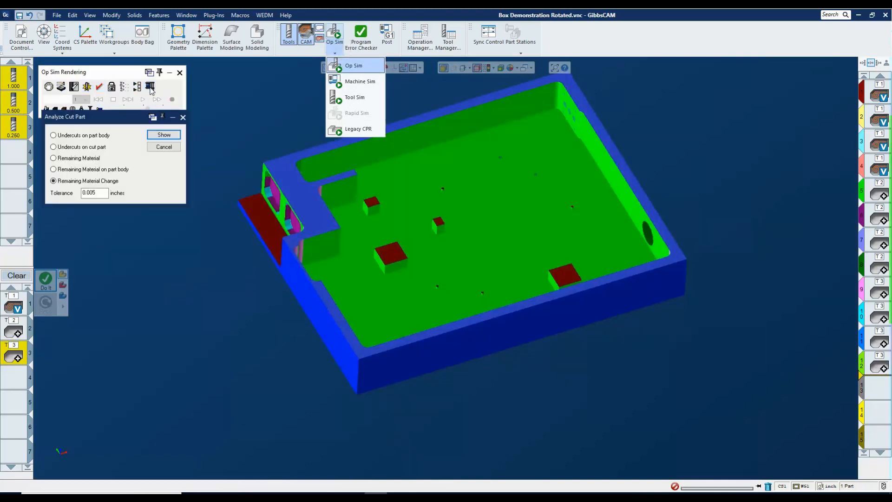
left_click(293, 89)
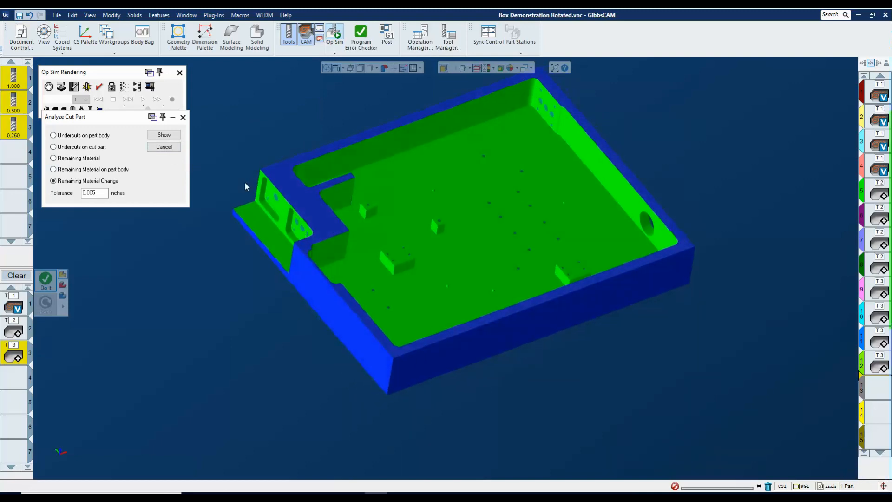
Compare the rendered cut part with the Analyze Cut Part display once more, exit the simulation, and deselect the box's top face
left_click(183, 117)
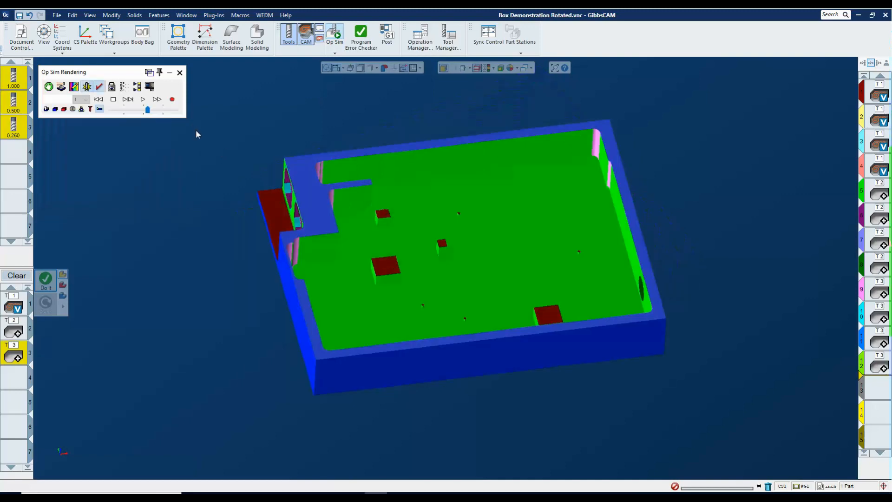
left_click(150, 87)
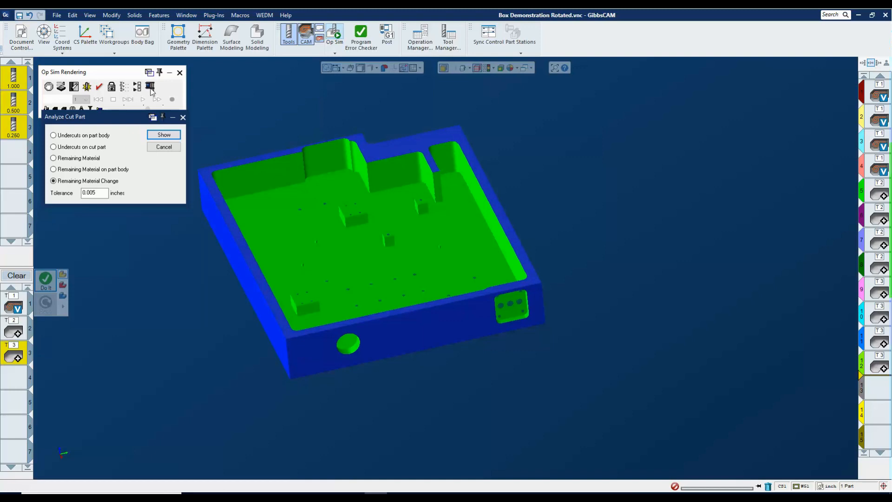
left_click(186, 116)
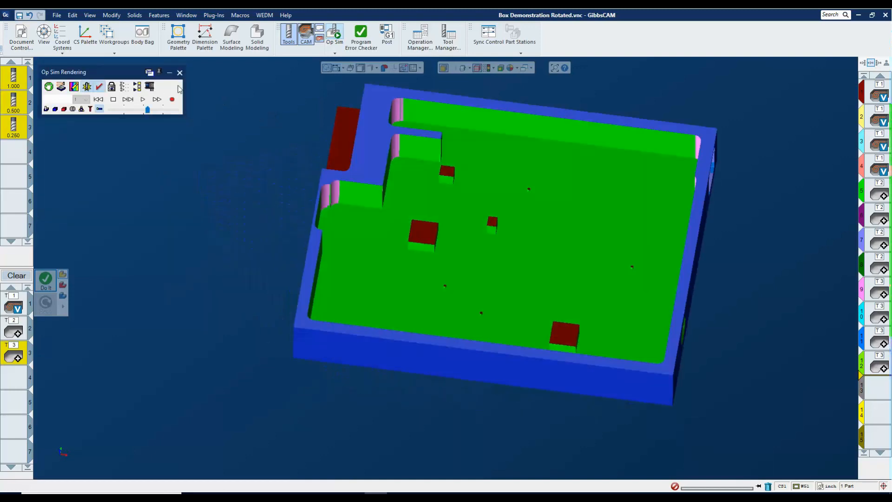
left_click(180, 73)
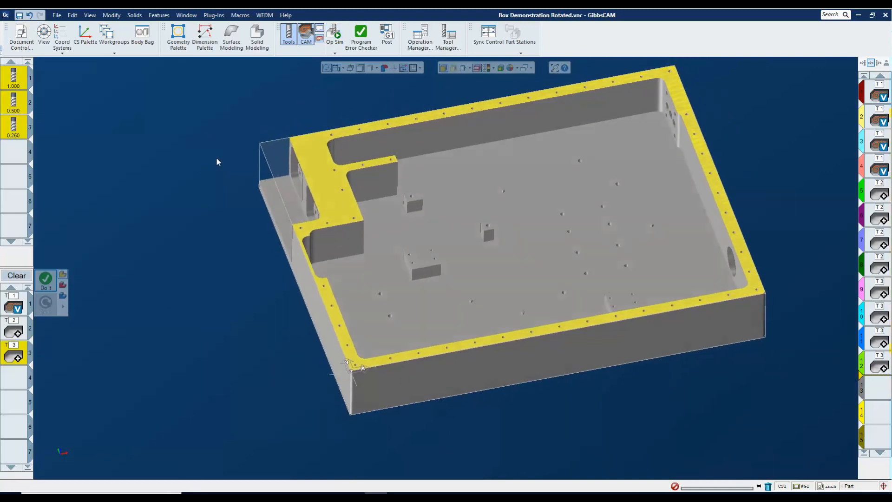
left_click(212, 170)
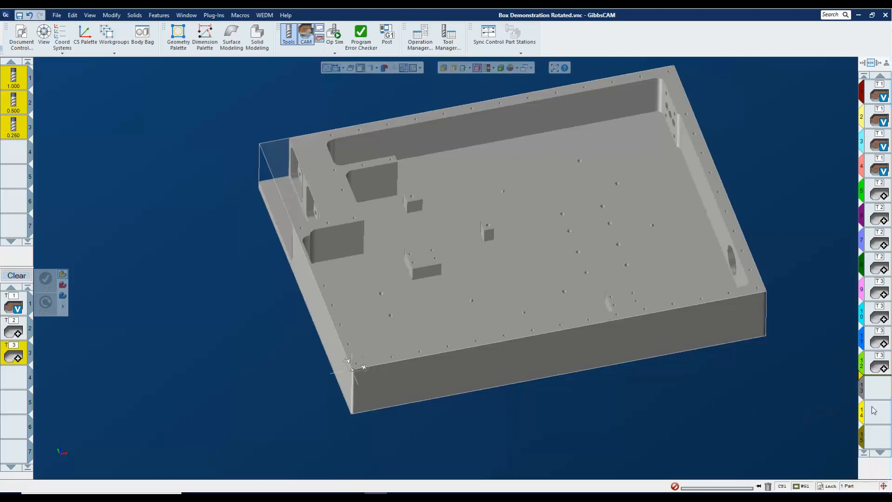
Select the empty operation 13 tile and the whole box body, and open the Hole Manager
left_click(878, 394)
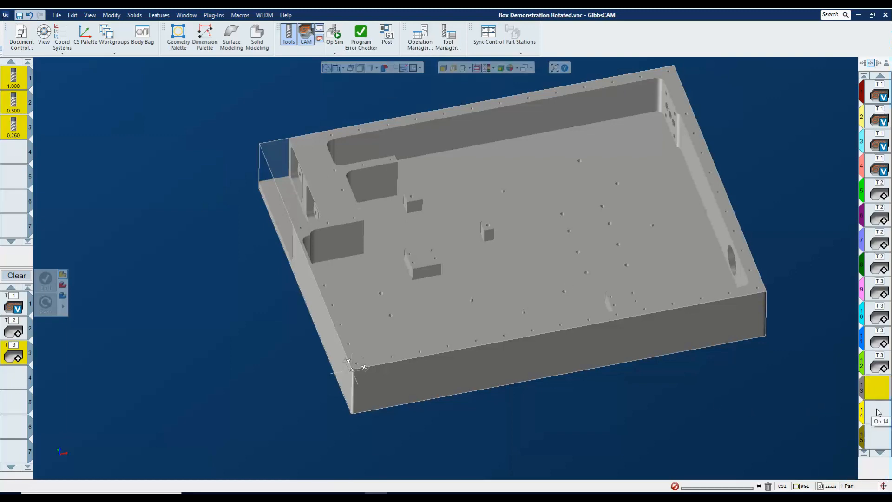
left_click(366, 205)
left_click(159, 15)
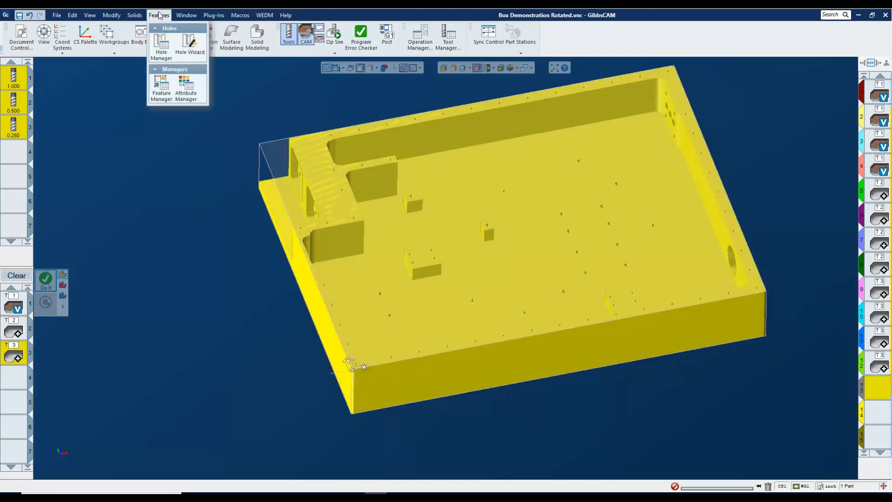
left_click(162, 46)
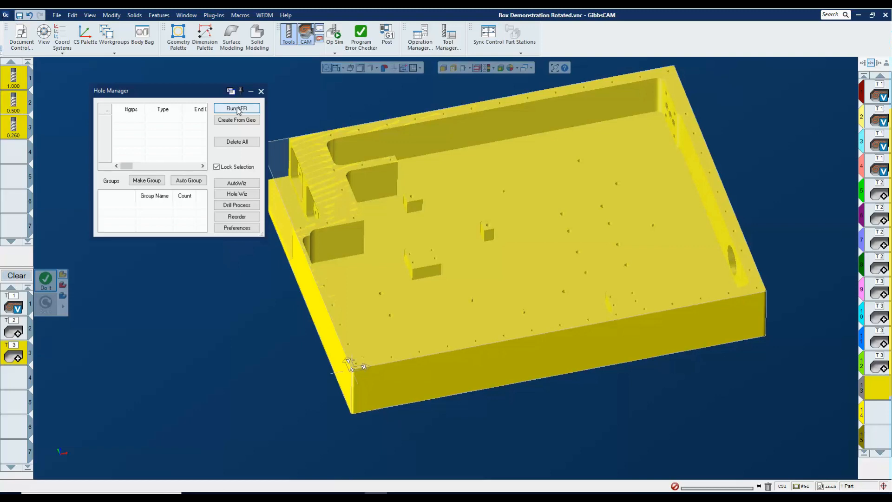
Clear the process list, run automatic feature recognition on the box body, and display the recognized hole features
left_click(52, 275)
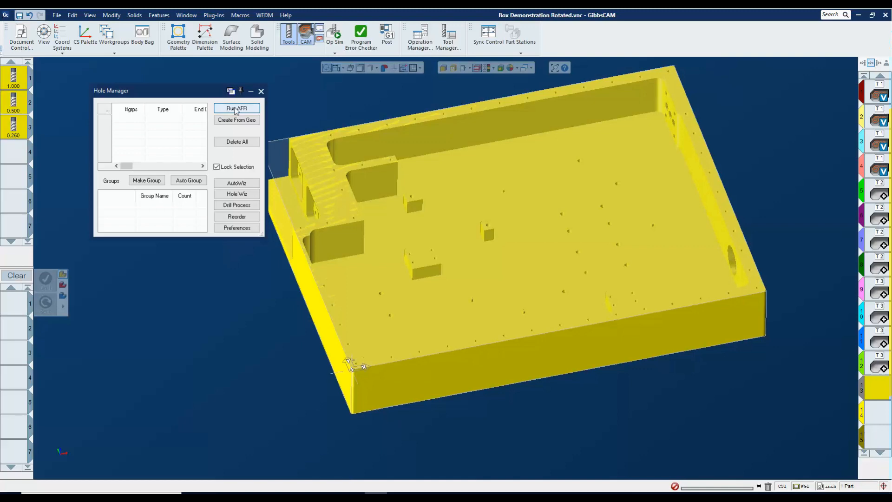
left_click(236, 108)
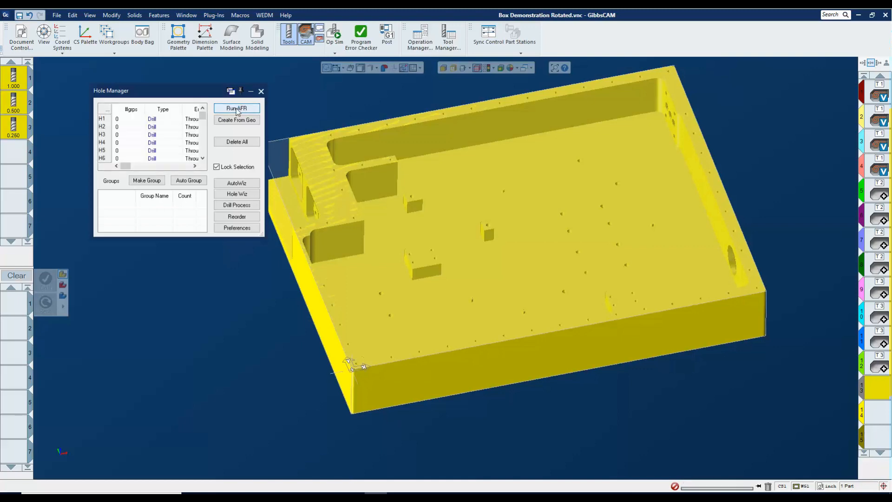
left_click(350, 68)
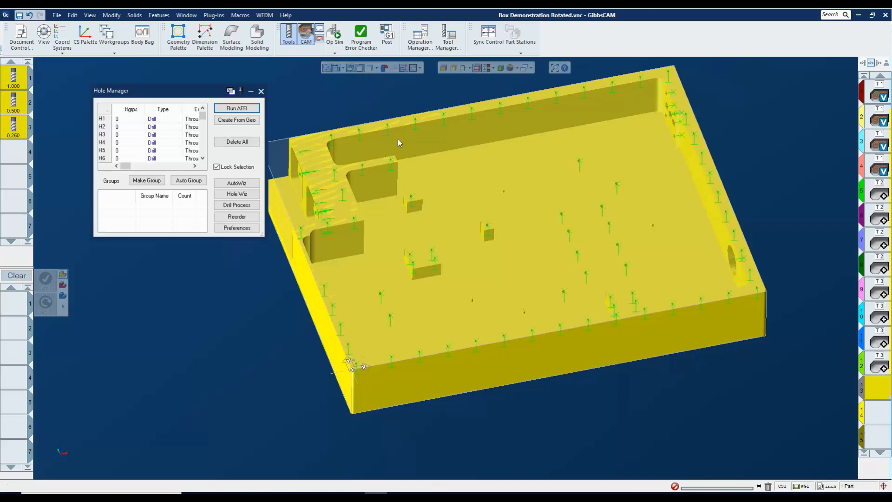
Deselect the body, close the Hole Manager, and inspect the hole features on the floor, rim, bosses and side walls of the box
middle_click_drag(398, 141, 420, 197)
scroll(420, 197, "up", 1)
left_click(289, 88)
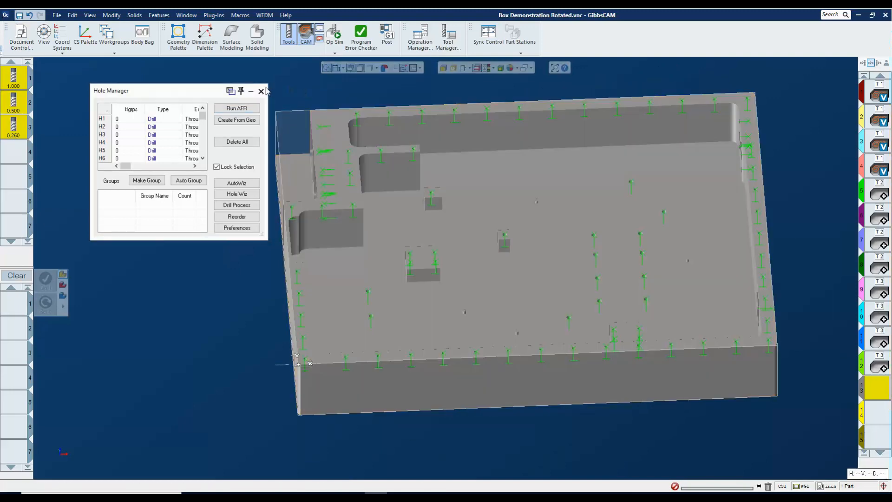
left_click(261, 91)
middle_click_drag(697, 108, 693, 168)
scroll(751, 149, "up", 3)
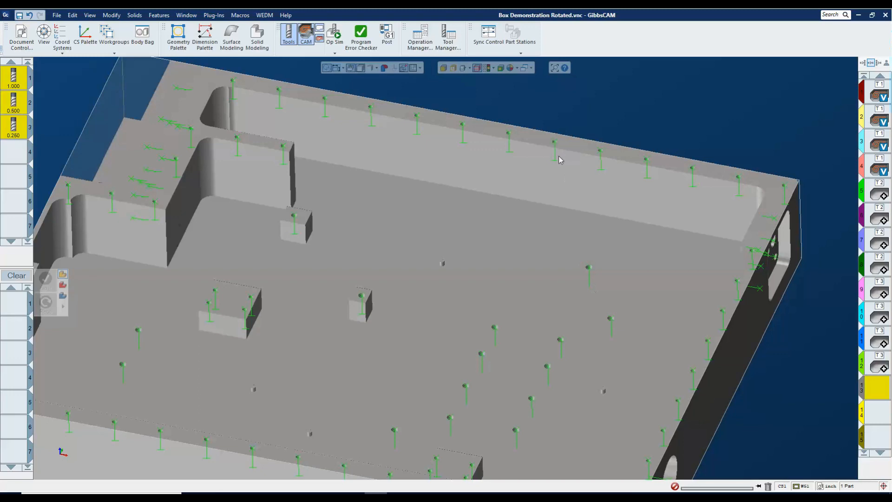
scroll(552, 154, "down", 3)
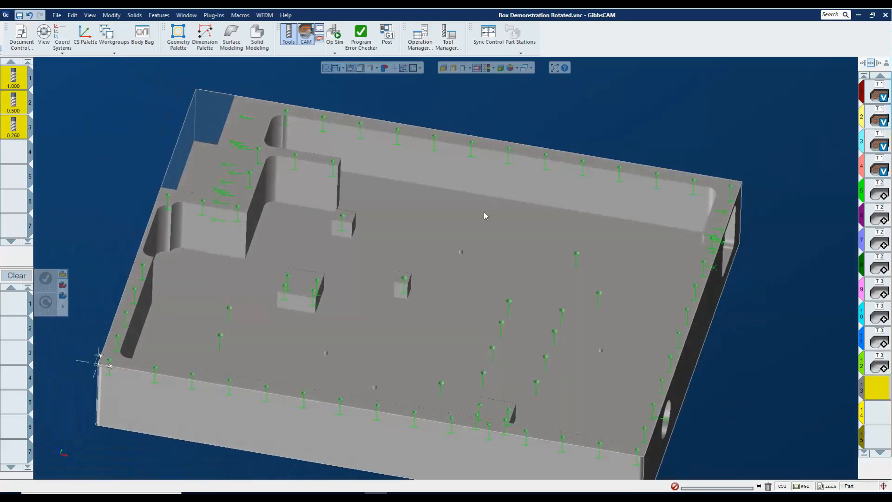
middle_click_drag(484, 215, 523, 288)
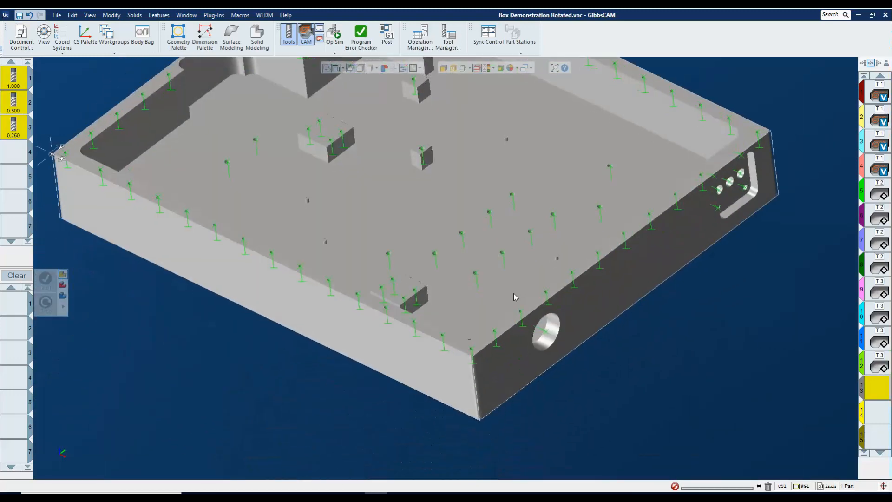
scroll(393, 319, "up", 3)
scroll(392, 319, "down", 3)
middle_click_drag(392, 319, 384, 311)
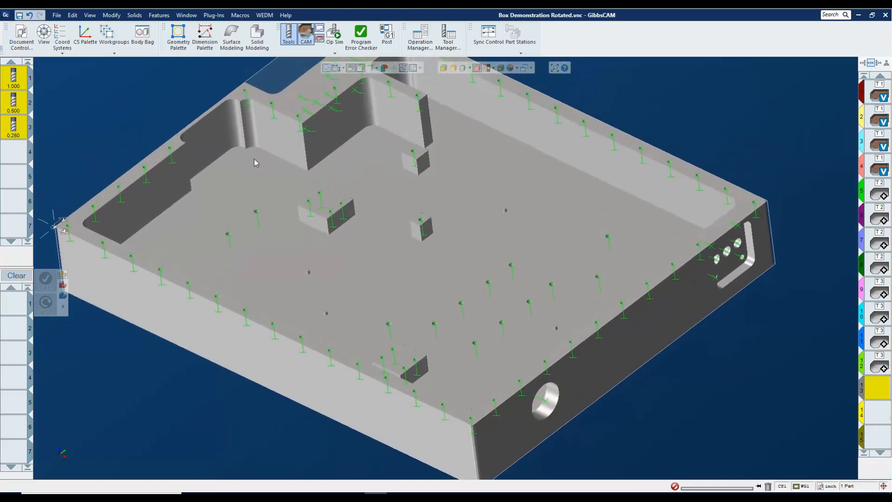
scroll(285, 144, "up", 3)
middle_click_drag(283, 141, 214, 138)
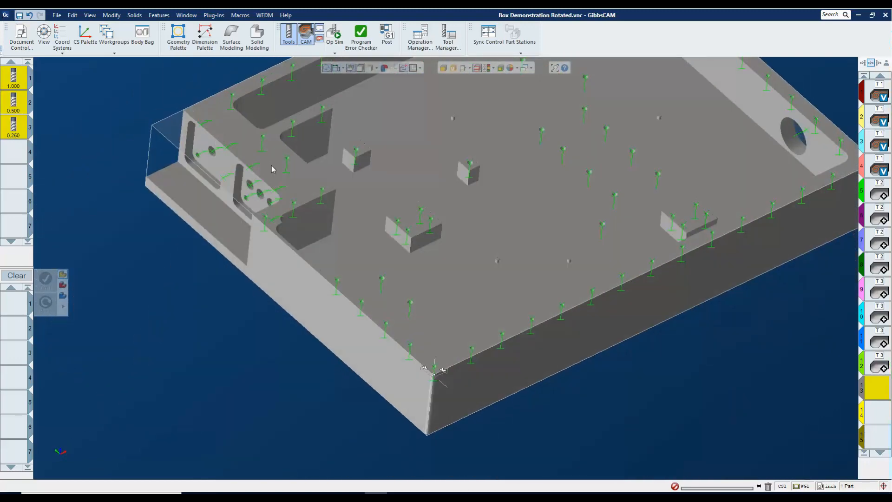
middle_click_drag(272, 169, 267, 217)
scroll(265, 173, "up", 2)
Reopen the Hole Manager and delete hole feature H91, the large through hole in the side wall
left_click(159, 15)
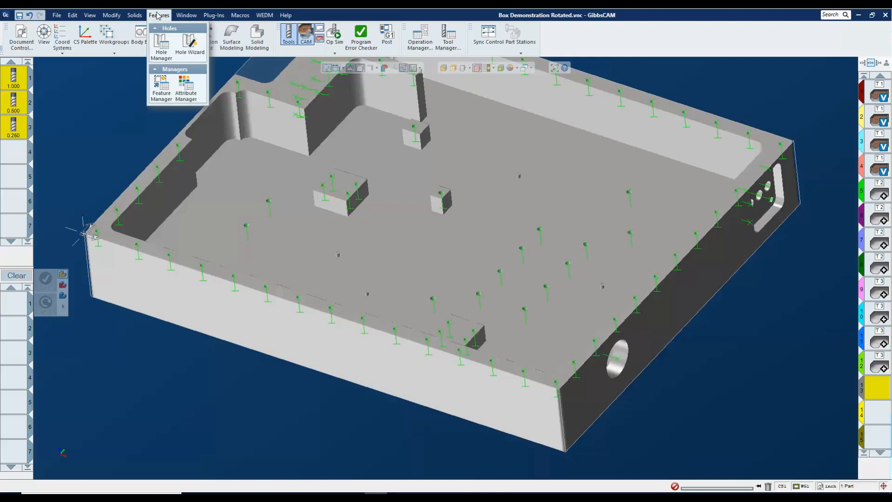
left_click(161, 44)
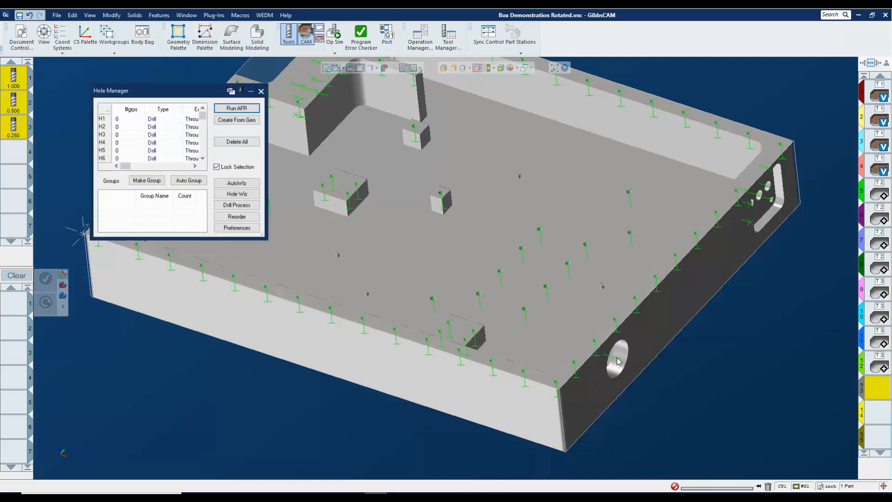
left_click(172, 150)
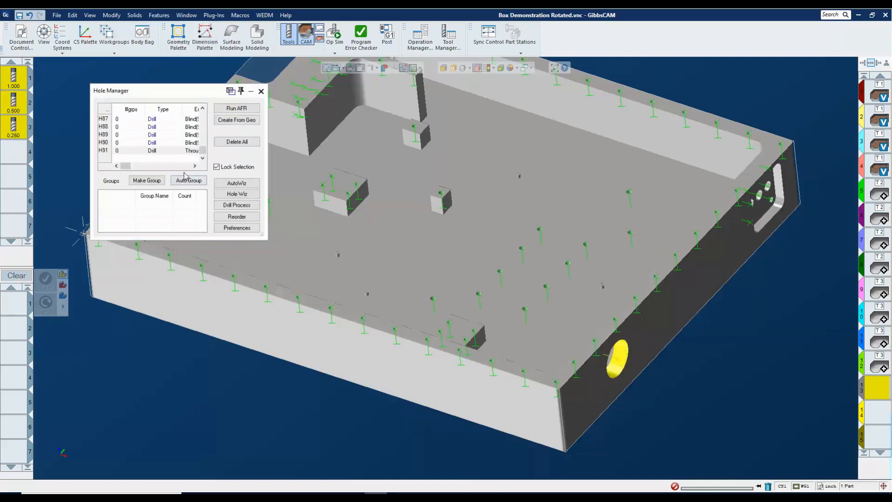
right_click(103, 150)
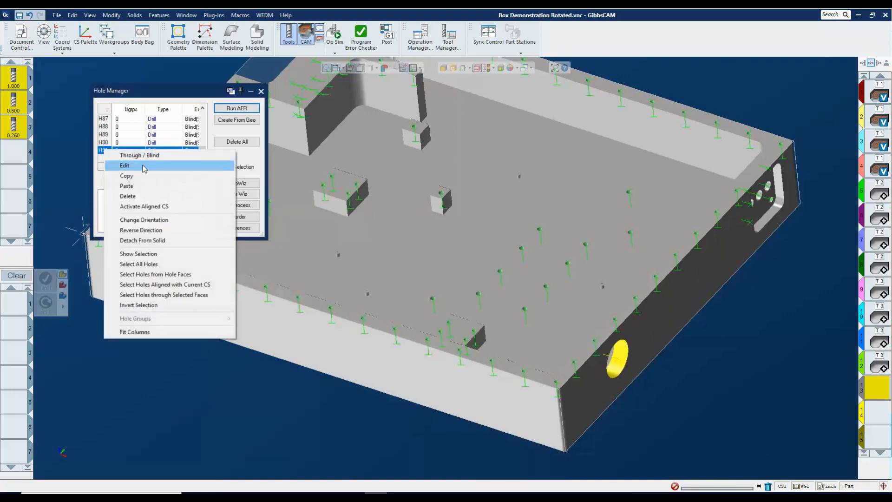
left_click(129, 196)
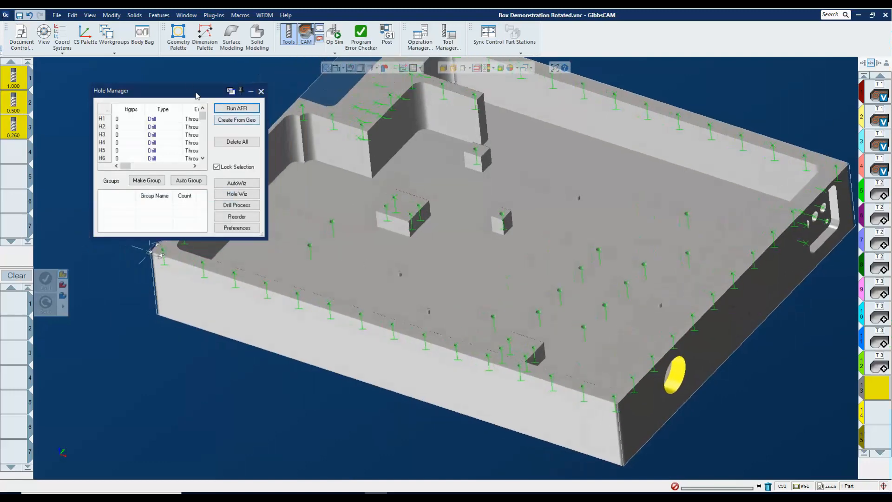
Deselect the side hole face, auto-group the remaining holes, and generate their tools and drilling operations with AutoWiz
left_click(193, 74)
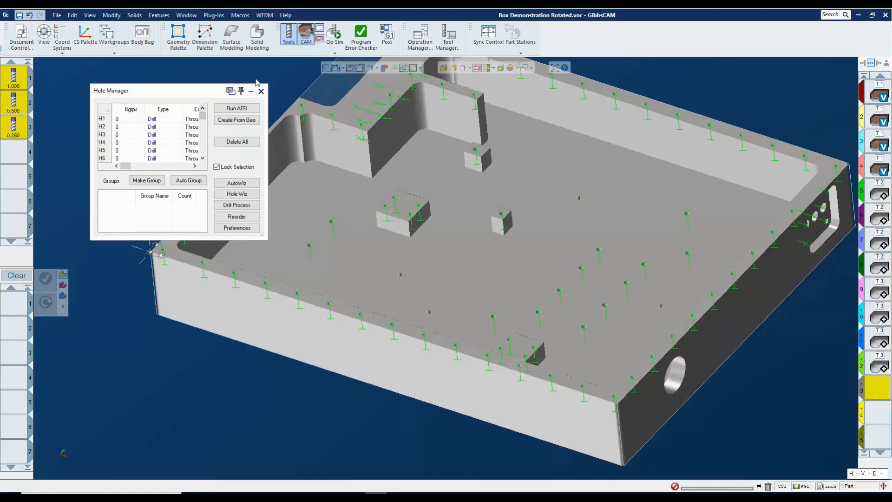
left_click(186, 181)
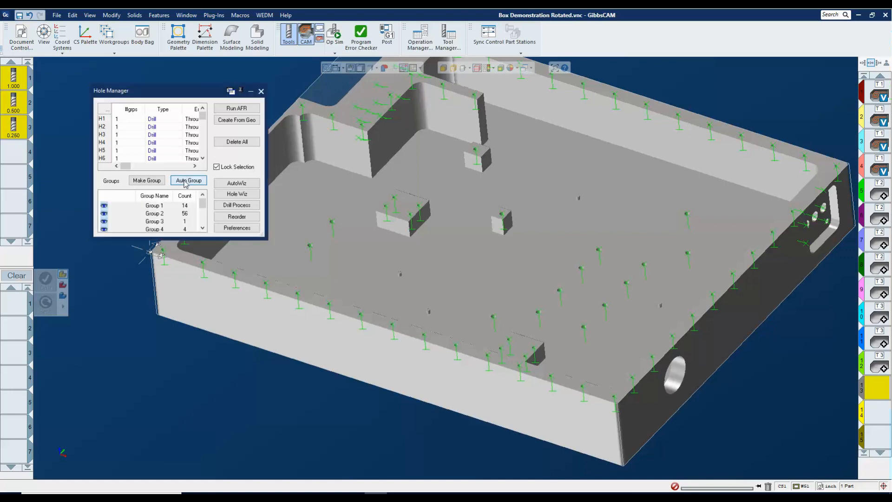
left_click(234, 183)
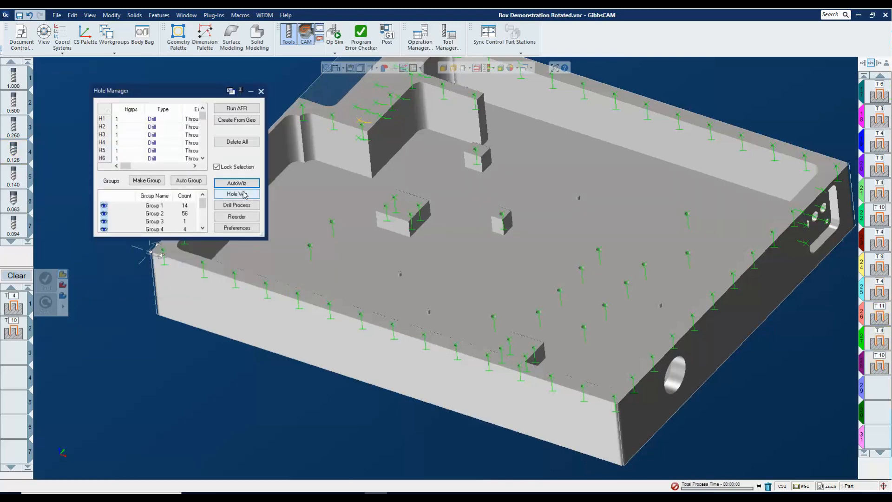
Review the generated drilling tools in the tool list and close the Hole Manager
left_click(11, 242)
left_click(12, 242)
left_click(12, 243)
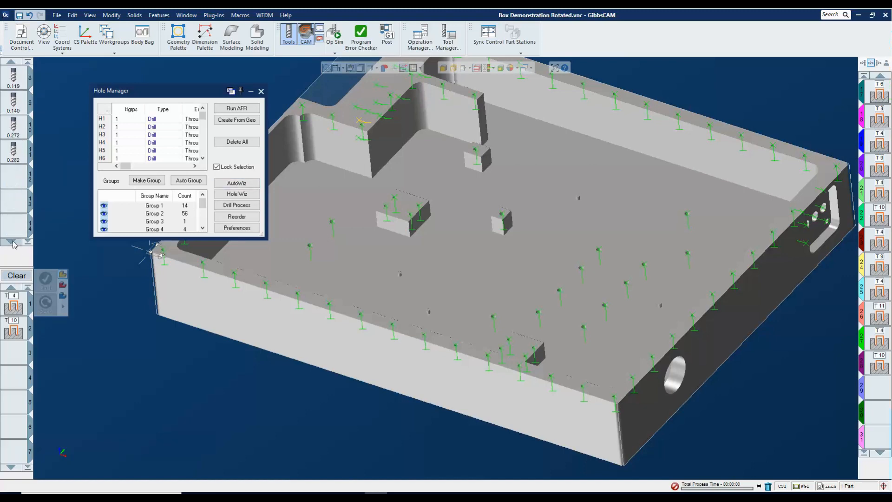
left_click(11, 63)
left_click(11, 62)
left_click(11, 63)
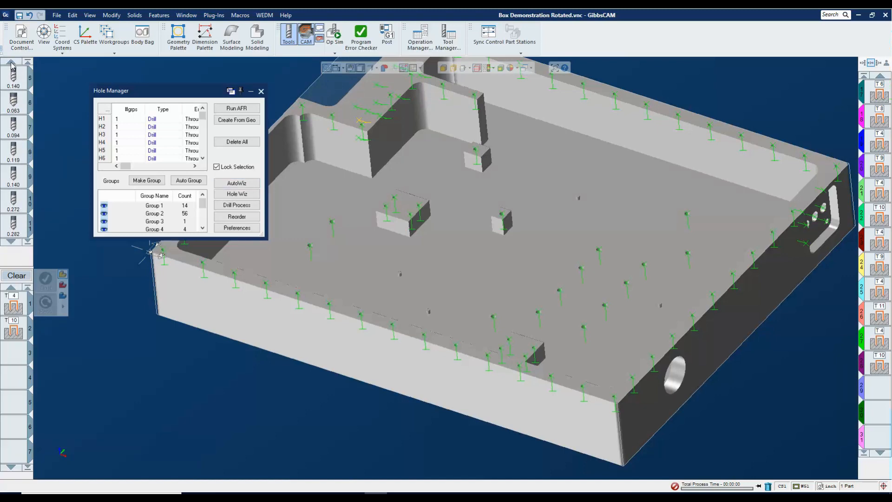
left_click(11, 63)
left_click(12, 62)
left_click(11, 63)
left_click(11, 62)
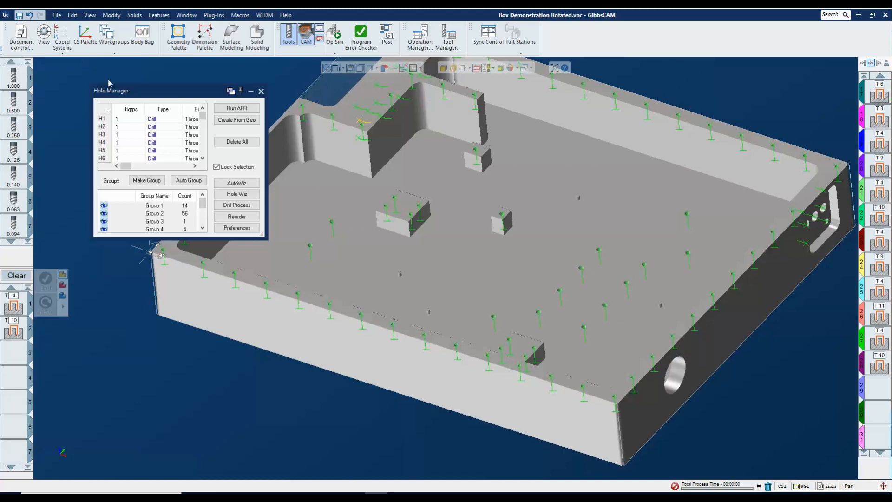
left_click(262, 91)
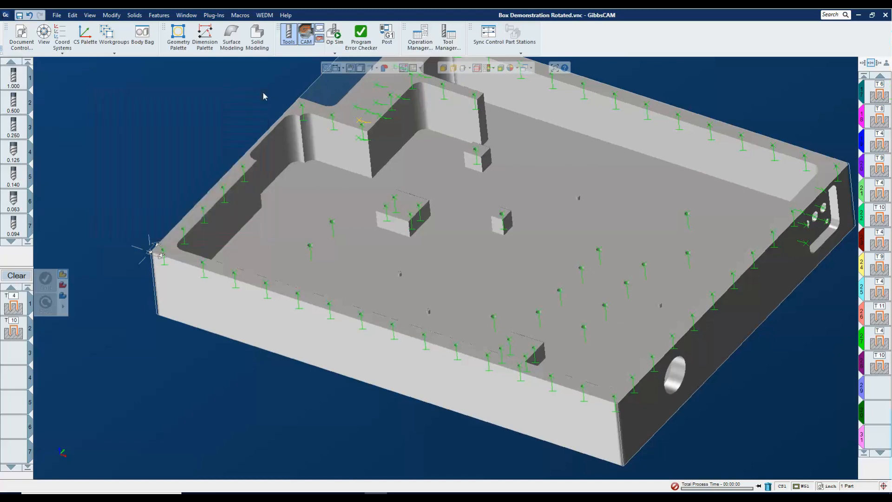
Review the Hole Manager Preferences for the Auto Wizard and hole defaults, accept them, and close the Hole Manager
middle_click_drag(223, 274, 286, 281)
left_click(159, 17)
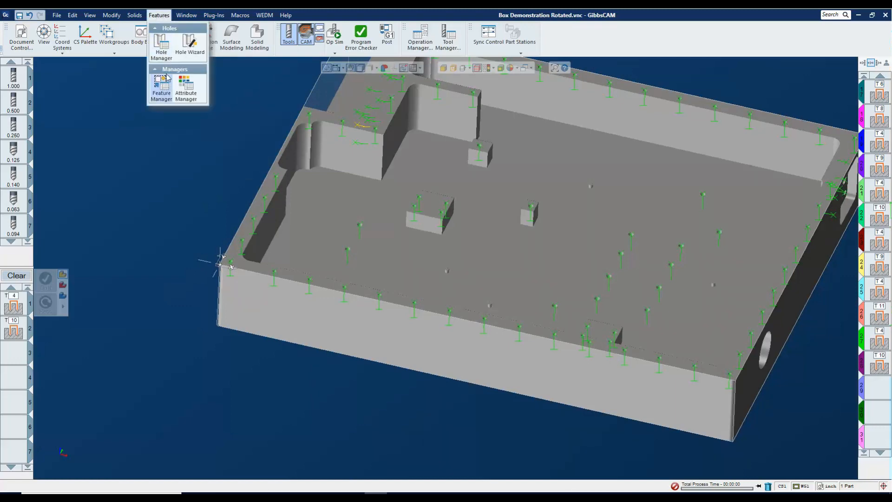
left_click(161, 45)
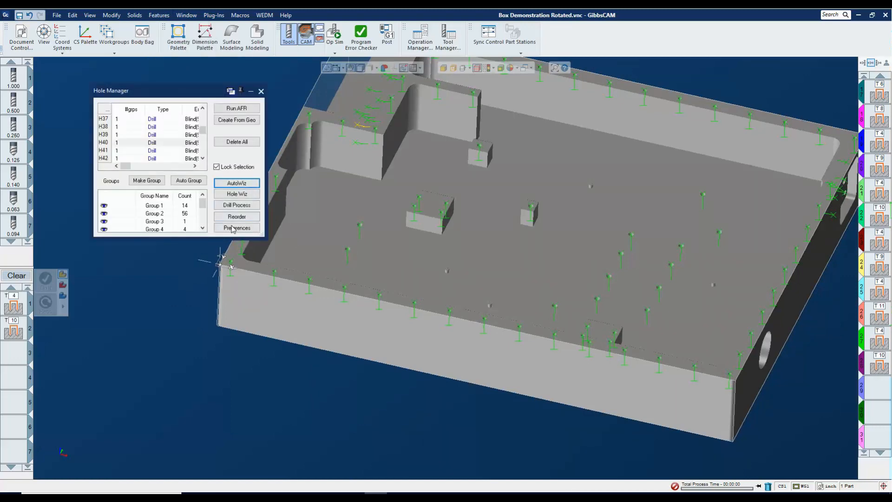
left_click(235, 227)
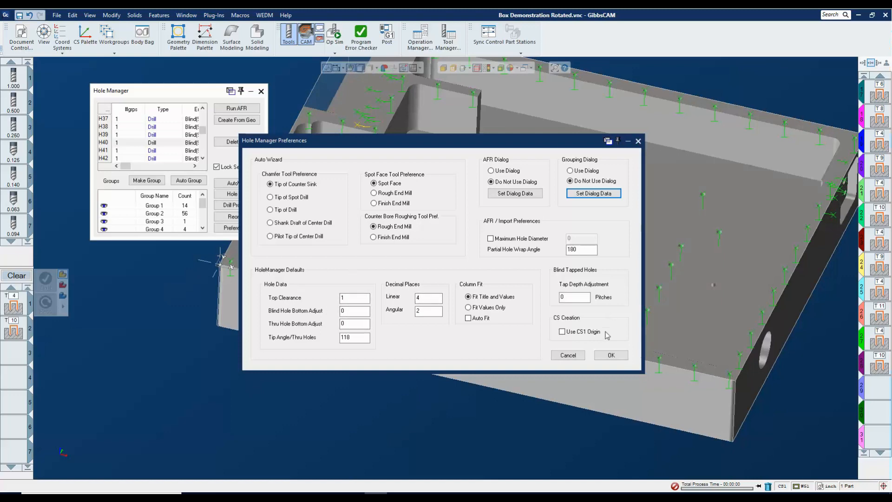
left_click(611, 355)
left_click(260, 91)
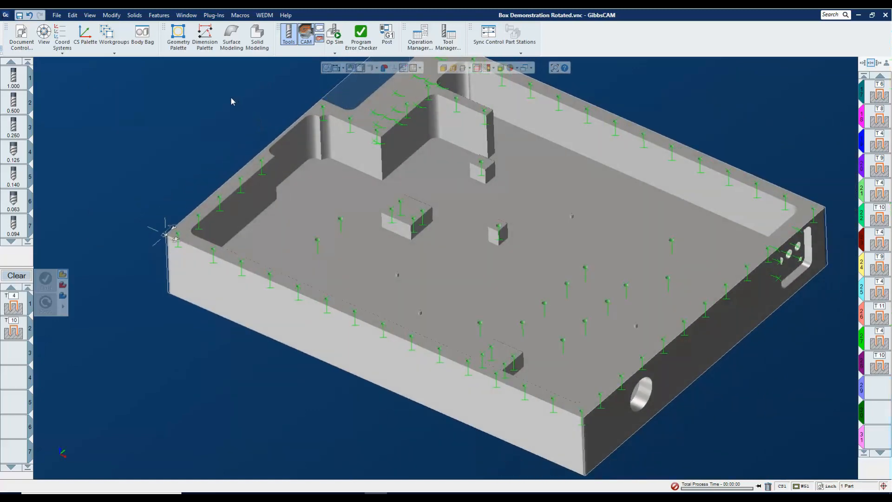
Select drilling operations 13 through 28 and open them in the Operation Manager
left_click(878, 77)
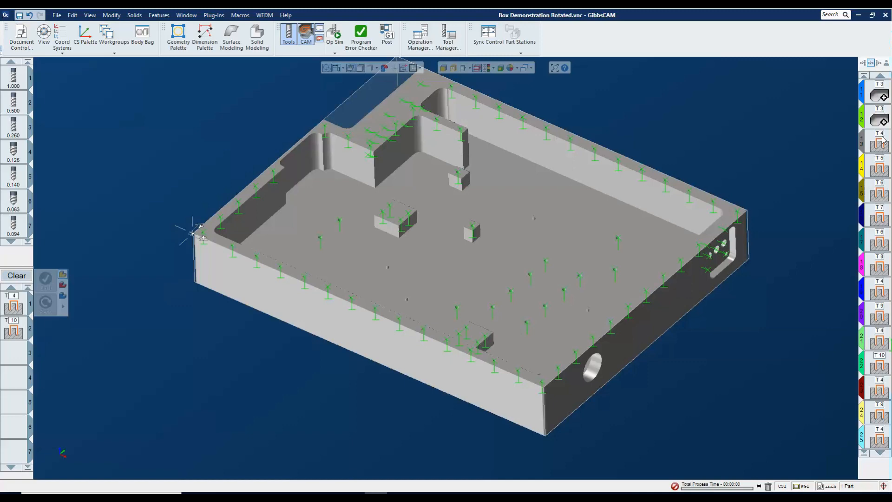
left_click(879, 140)
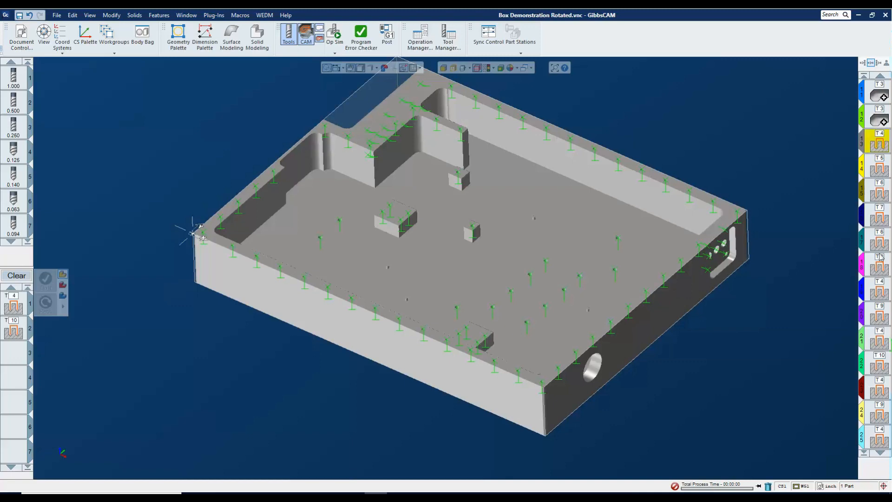
scroll(882, 394, "down", 1)
scroll(882, 397, "down", 2)
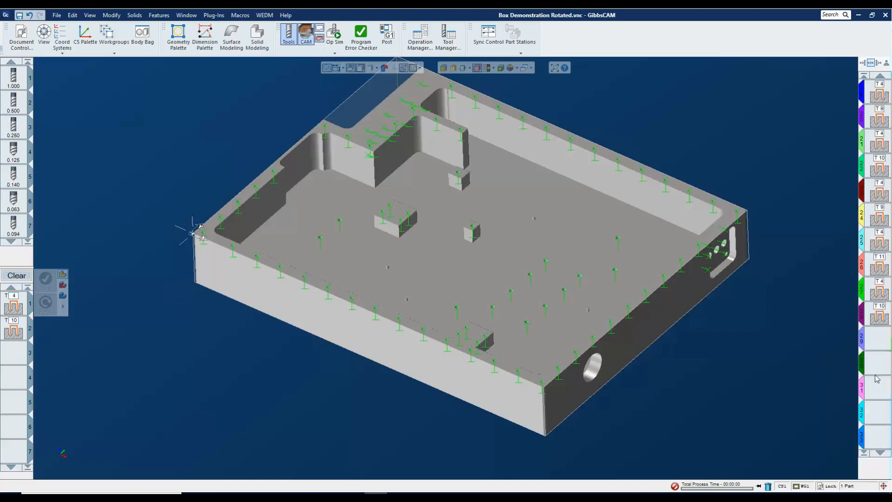
left_click(882, 321, "shift")
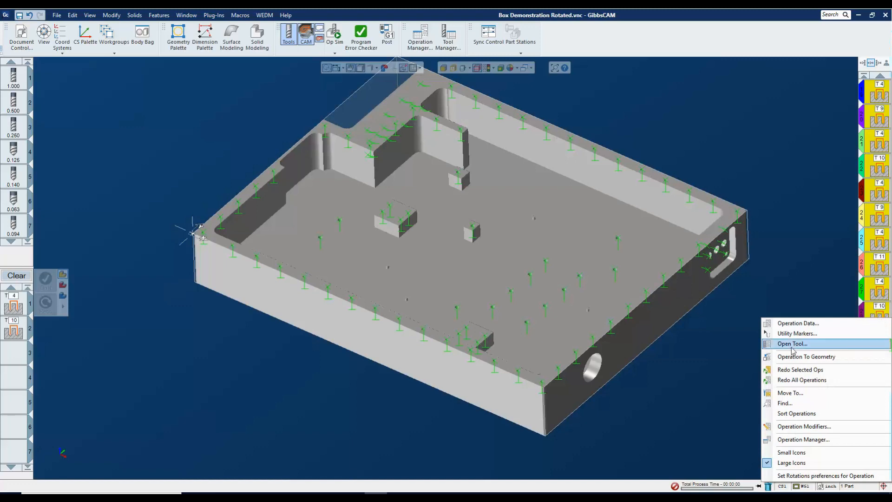
left_click(790, 439)
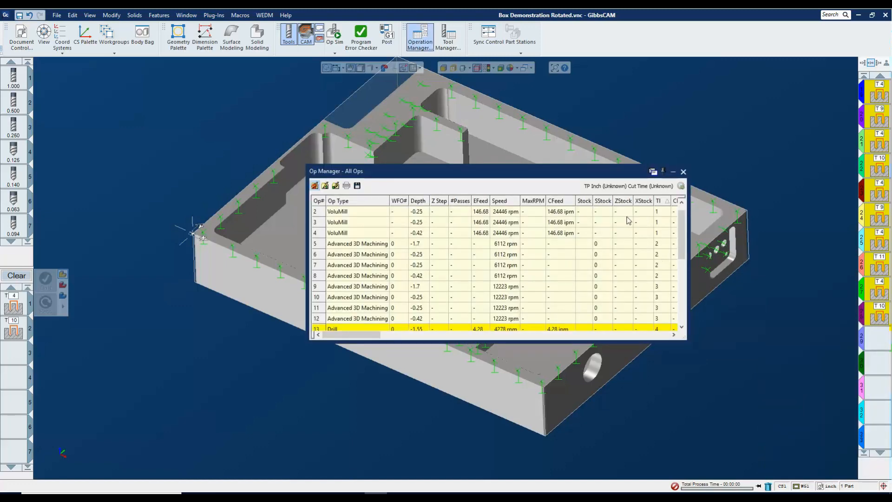
left_click(881, 76)
left_click(881, 75)
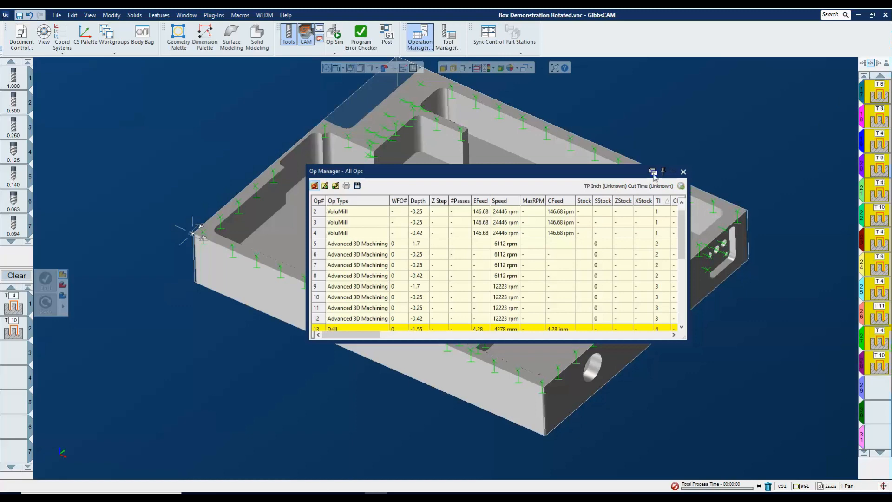
Select all tool 4 drilling operations in the Operation Manager and move them together to tile 13
left_click_drag(682, 219, 682, 254)
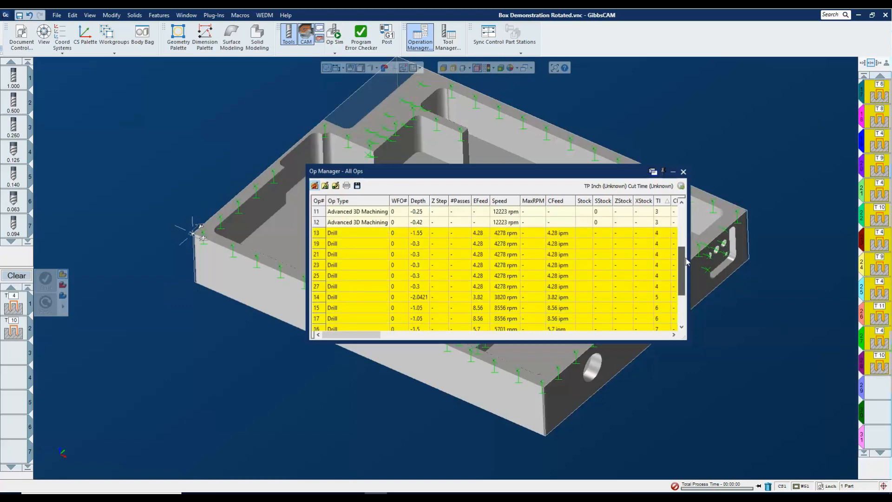
left_click(584, 233)
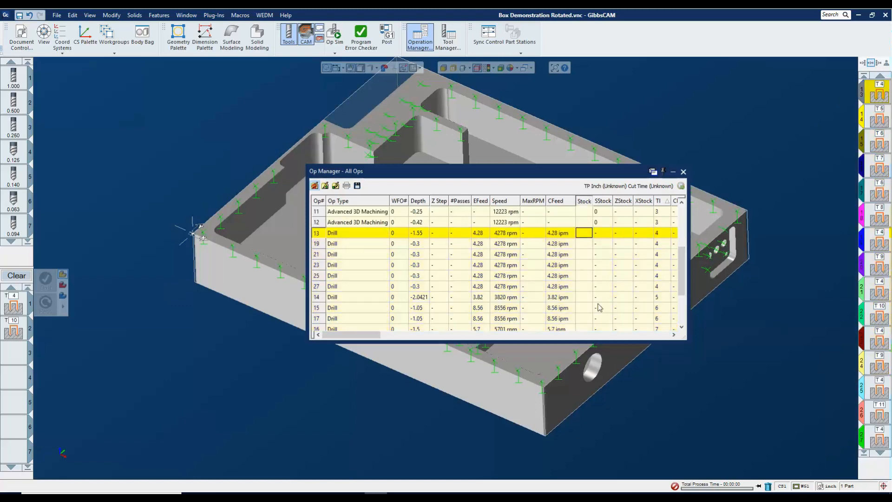
left_click(588, 287, "shift")
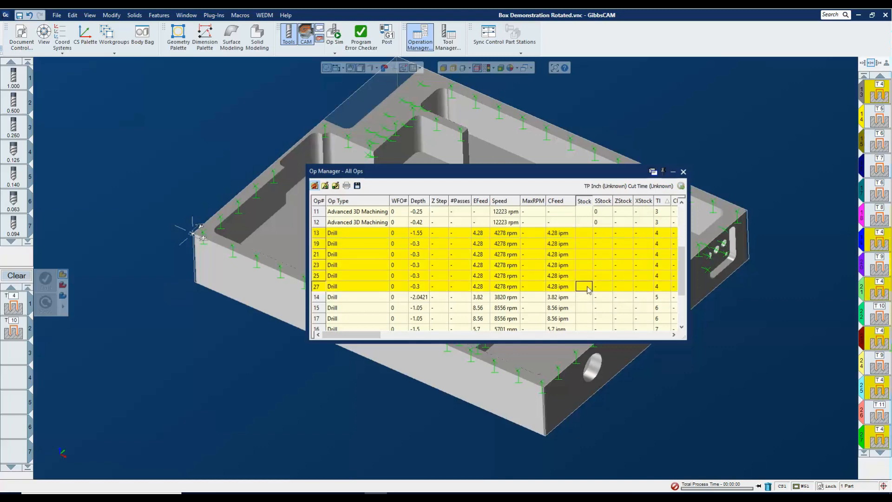
right_click(589, 288)
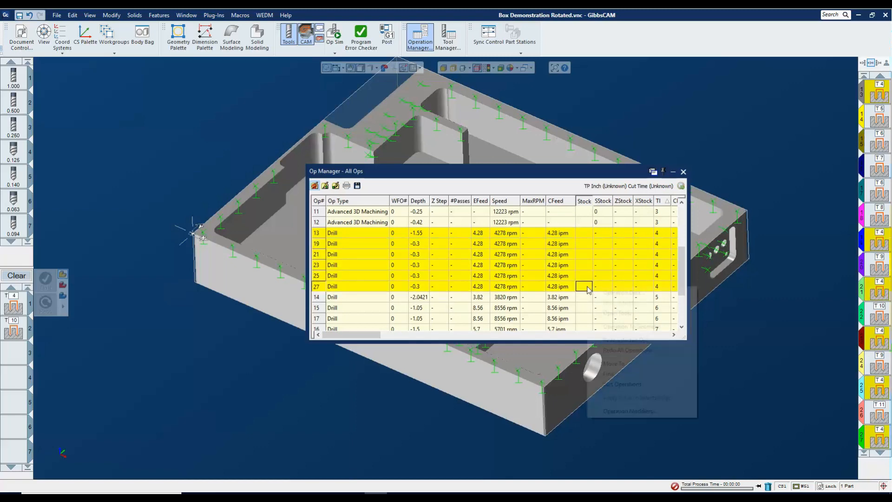
left_click(613, 365)
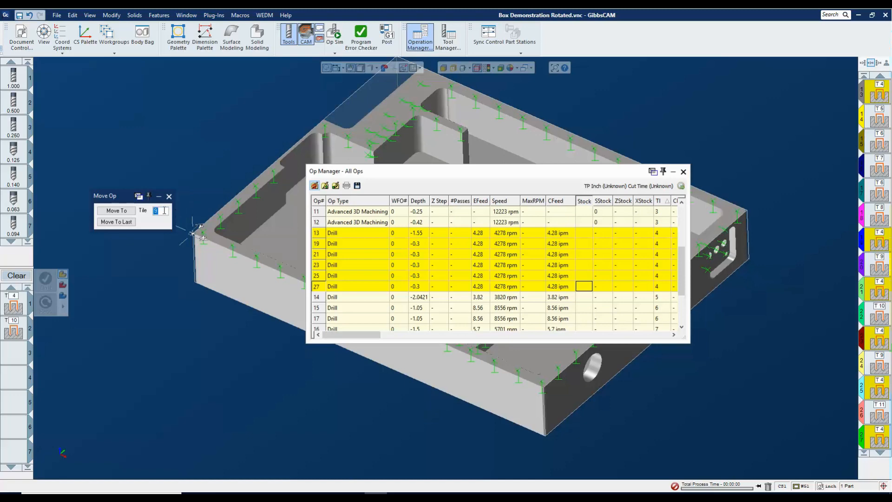
left_click(118, 211)
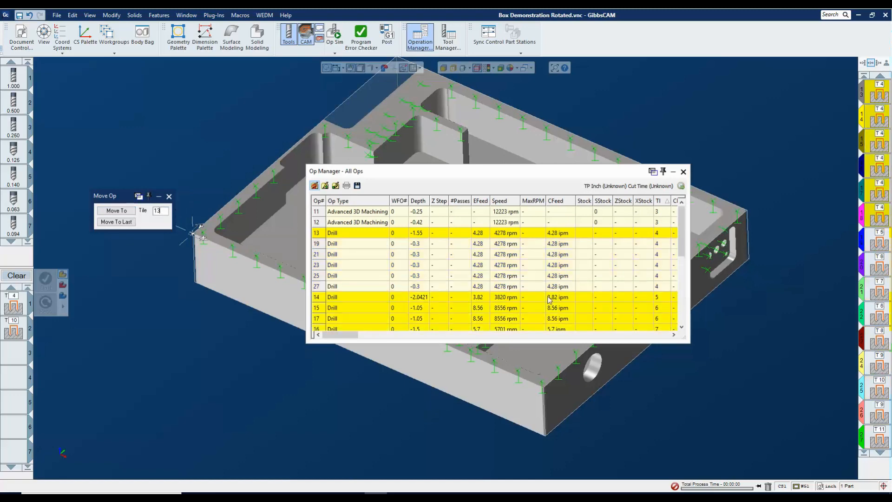
Select both tool 6 drilling operations, 20 and 22, and move them to tile 20
left_click_drag(683, 271, 684, 297)
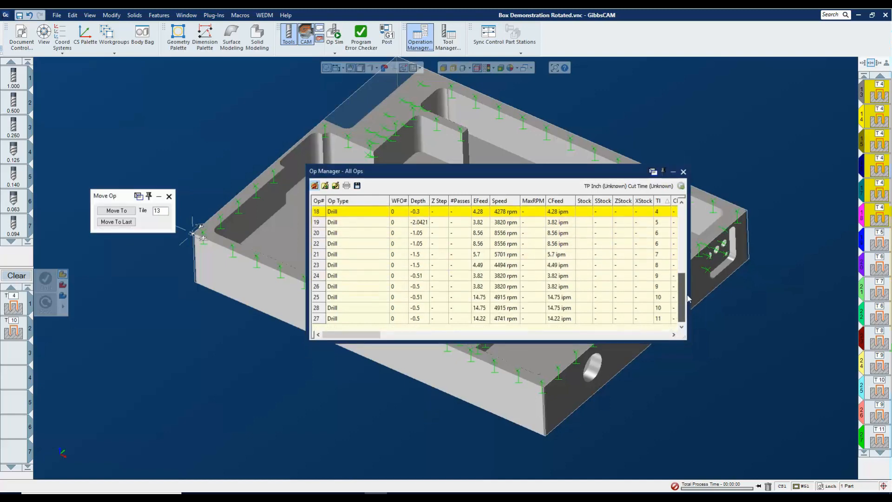
left_click(586, 234)
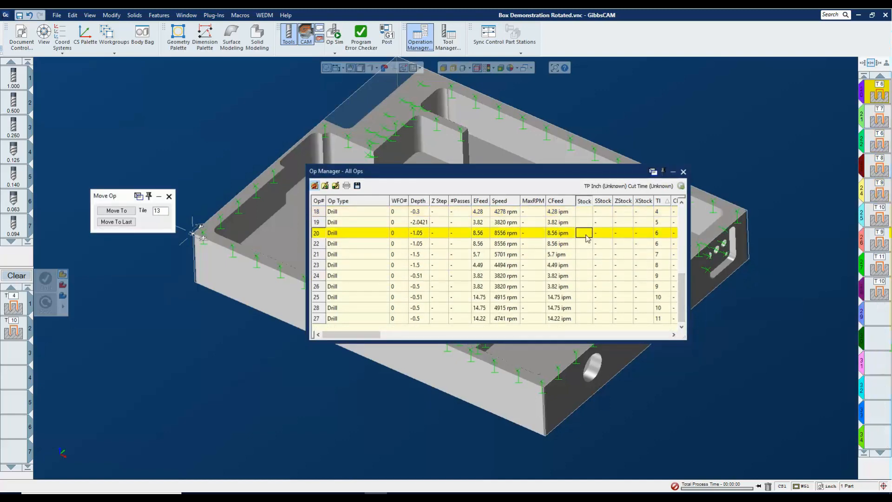
left_click(588, 244, "shift")
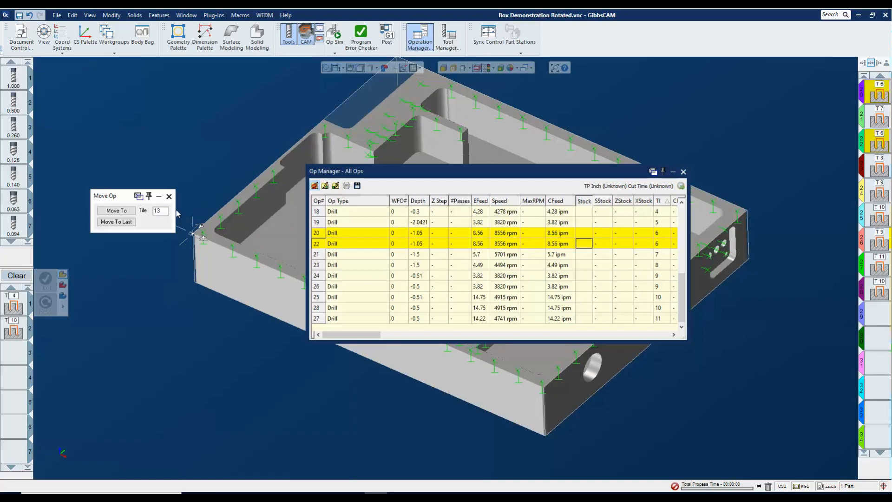
double_click(158, 211)
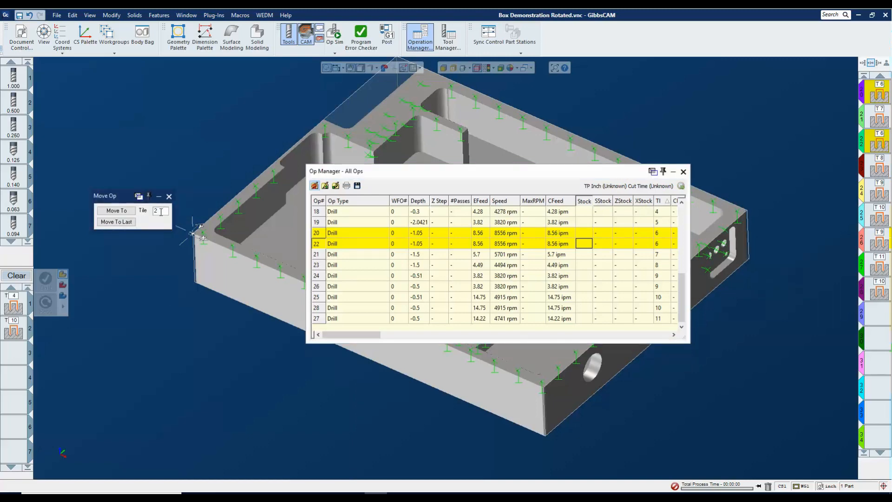
left_click(115, 211)
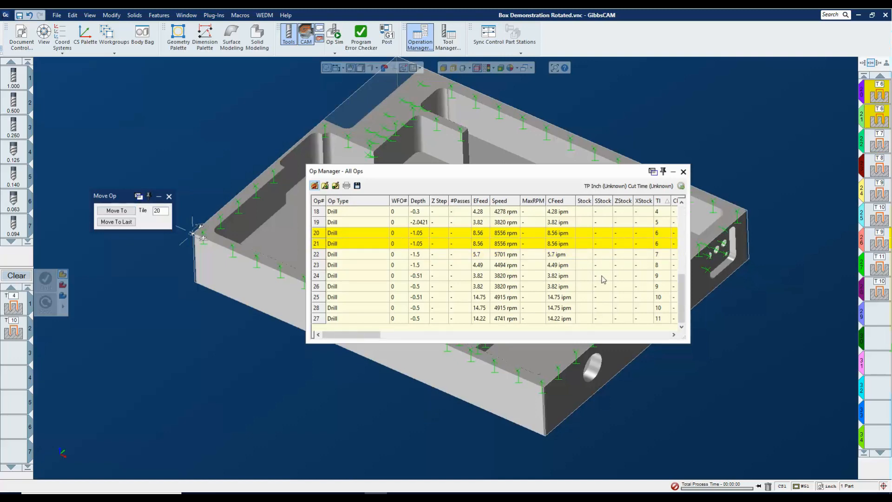
Select both tool 9 drilling operations, 24 and 26, and move them to tile 24
left_click(604, 277)
left_click(605, 288, "shift")
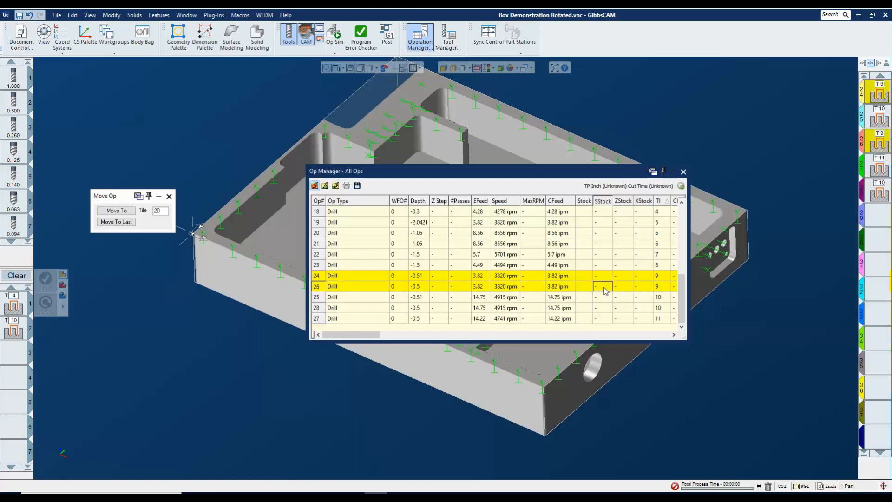
left_click(167, 212)
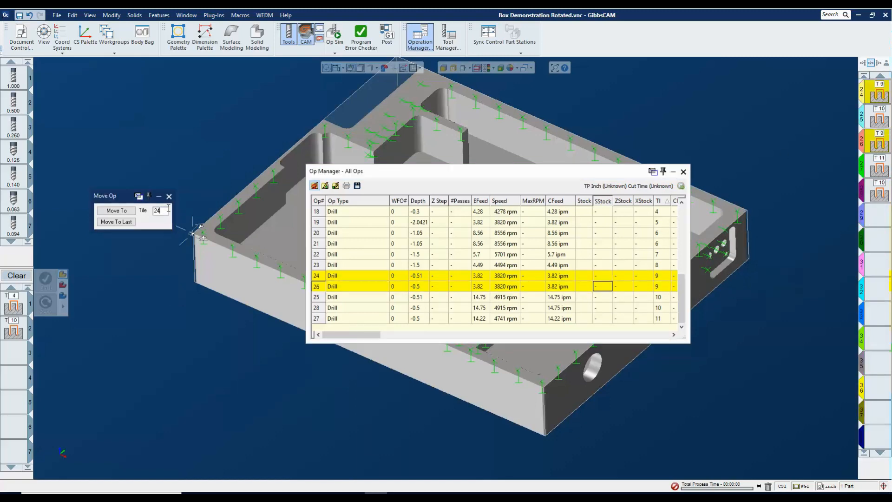
left_click(117, 210)
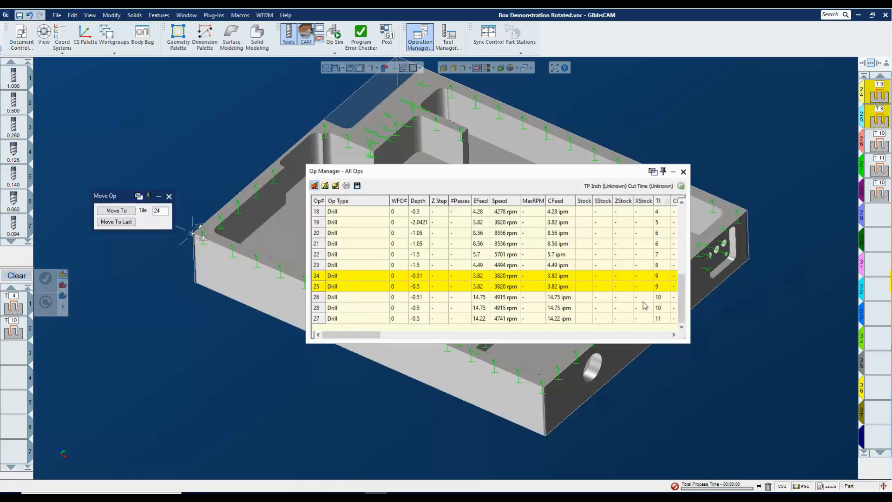
Select both tool 10 drilling operations, 26 and 28, and move them to tile 26
left_click(618, 300)
left_click(612, 309, "shift")
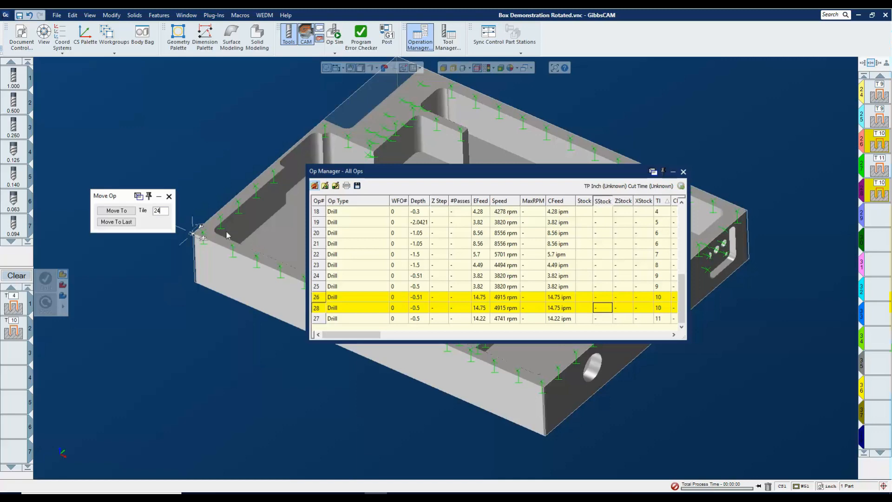
double_click(167, 211)
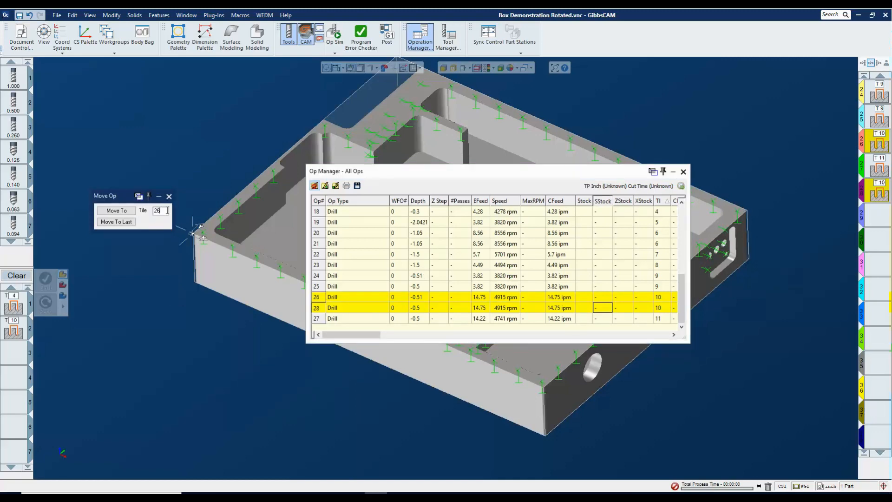
left_click(116, 210)
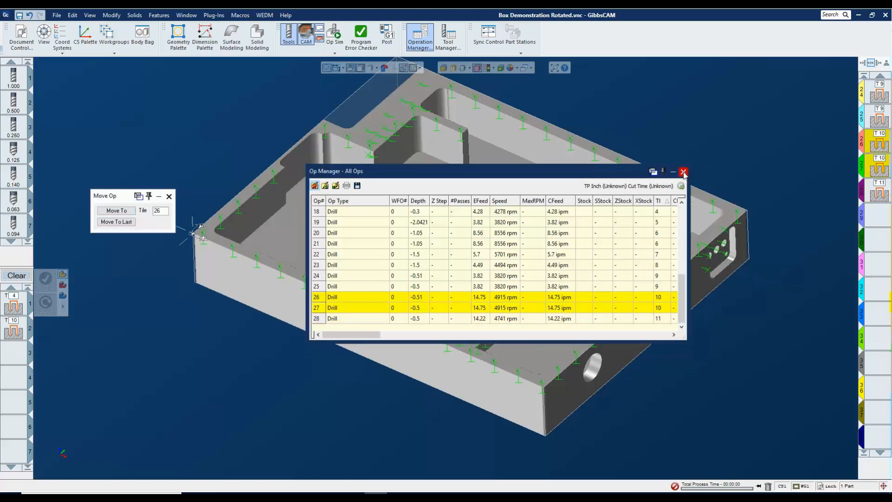
Close the Operation Manager and Move Op windows after checking the operation order, and hide the hole feature markers on the model
left_click(683, 172)
left_click(881, 76)
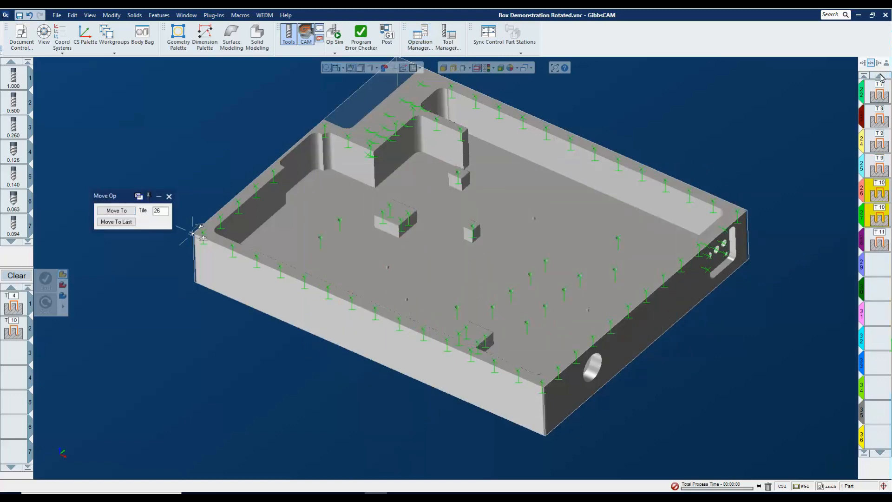
left_click(880, 76)
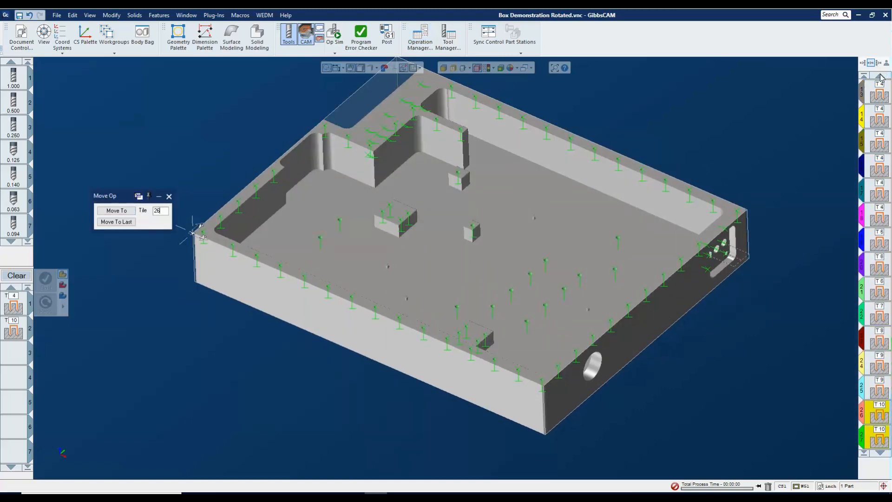
left_click(881, 76)
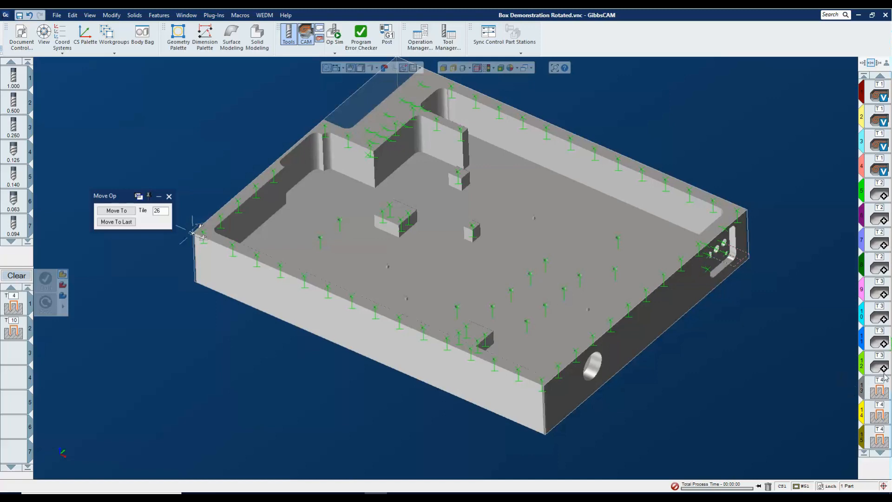
left_click(169, 196)
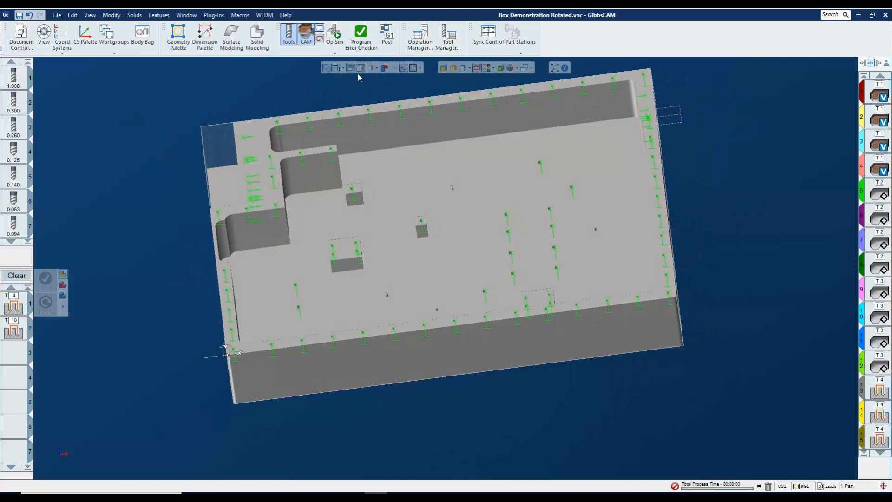
left_click(351, 68)
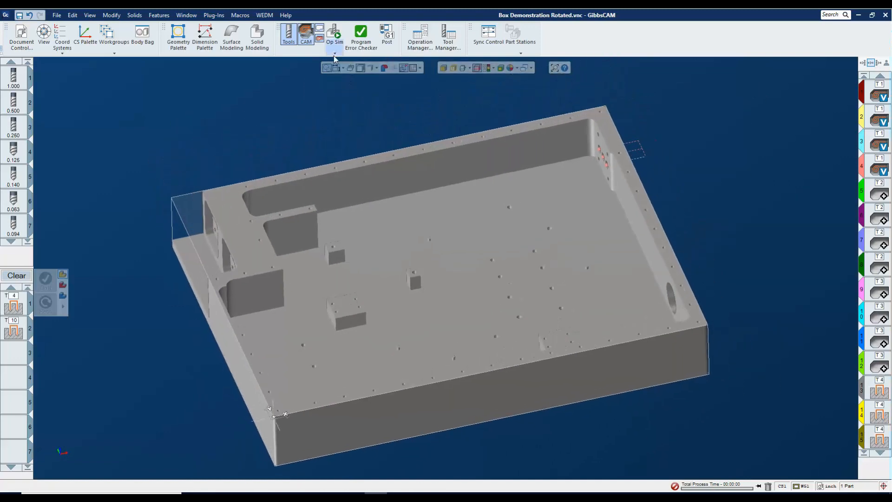
Open Op Sim, enable the Start At Operation stop with operation 13, and run the drilling simulation
left_click(336, 36)
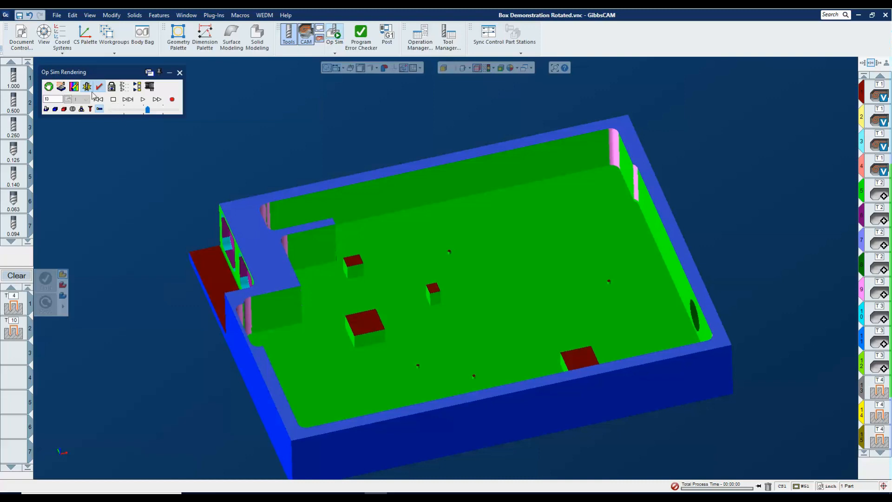
left_click(49, 86)
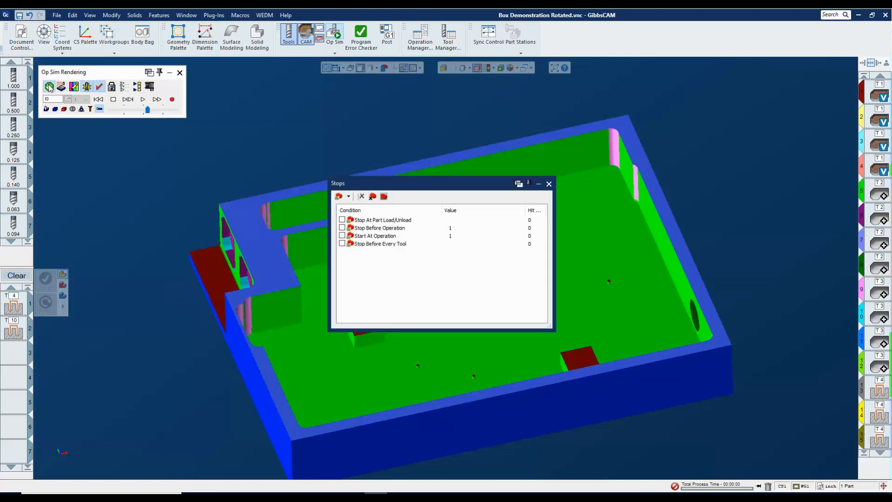
left_click(343, 236)
double_click(460, 237)
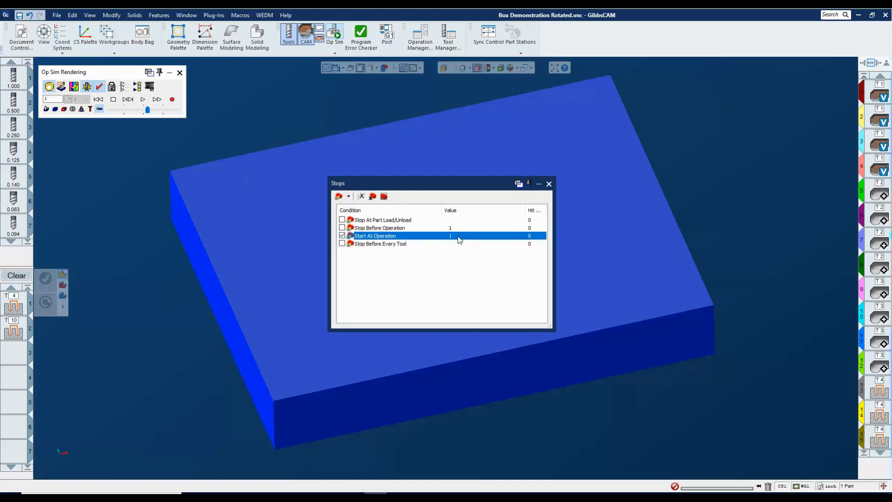
left_click(495, 236)
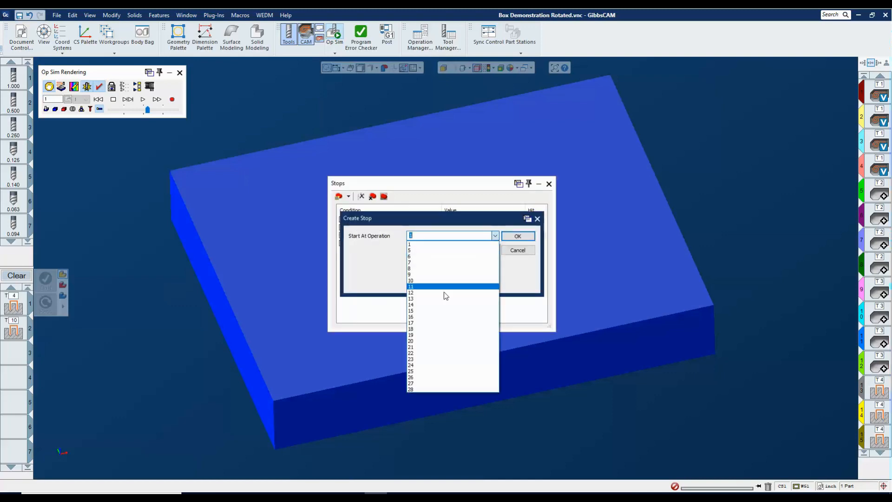
left_click(432, 298)
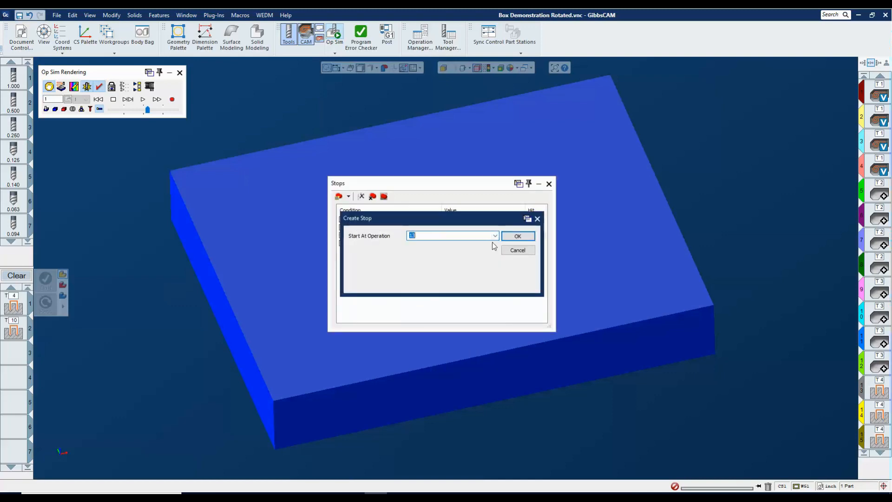
left_click(518, 236)
left_click(549, 184)
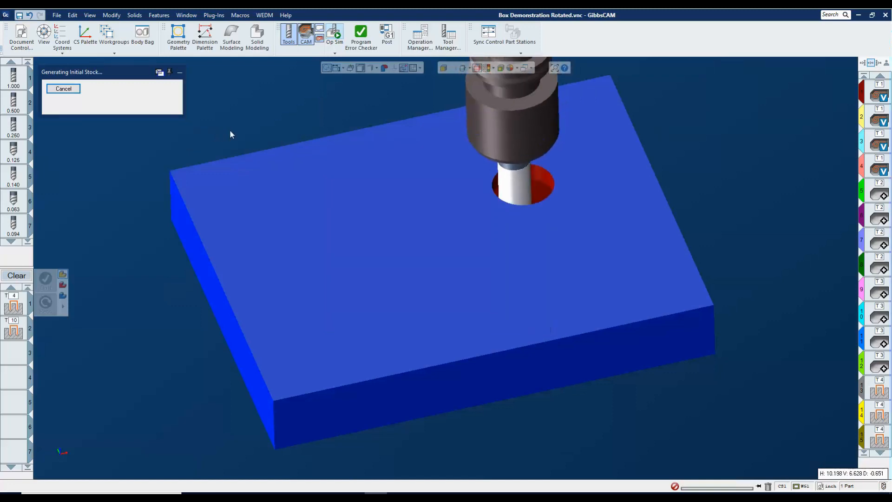
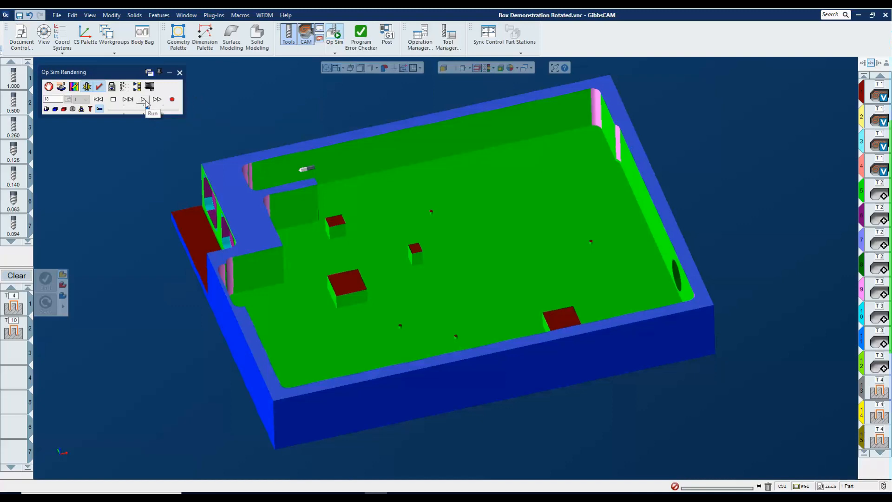
left_click(145, 99)
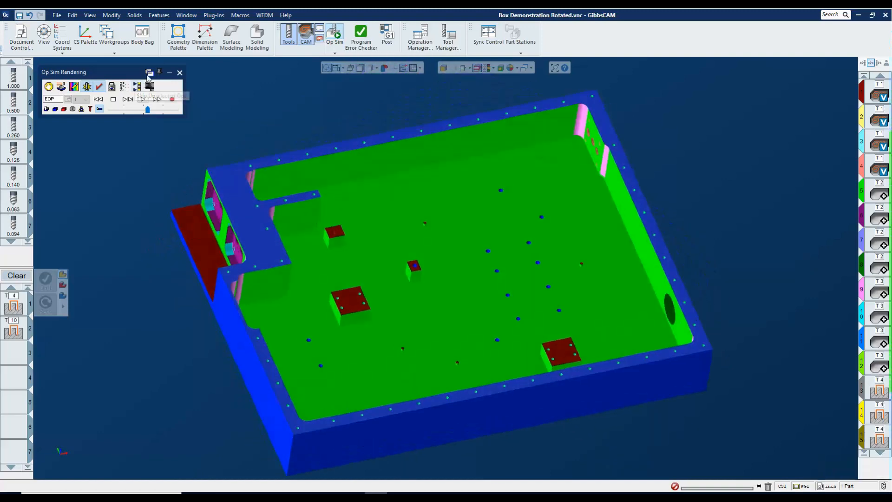
Restart Op Sim with the box solid selected and analyze the cut part for Remaining Material Change at 0.005 inches tolerance
left_click(179, 73)
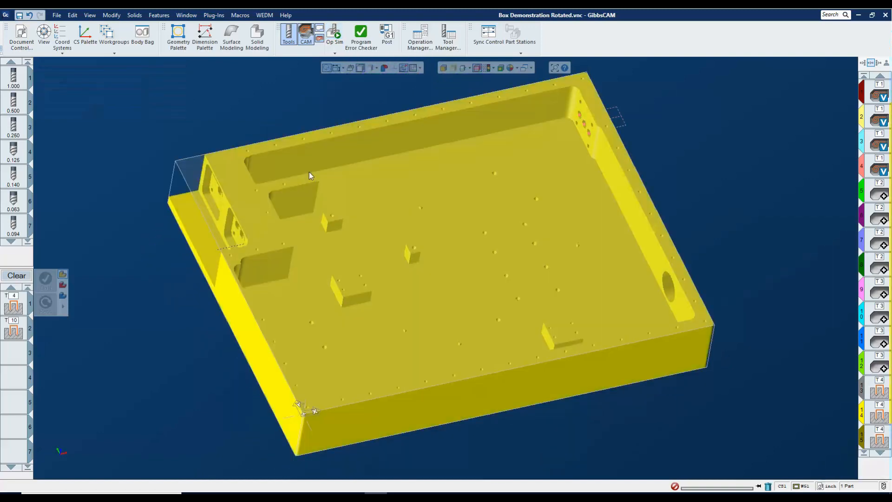
left_click(333, 33)
left_click(149, 87)
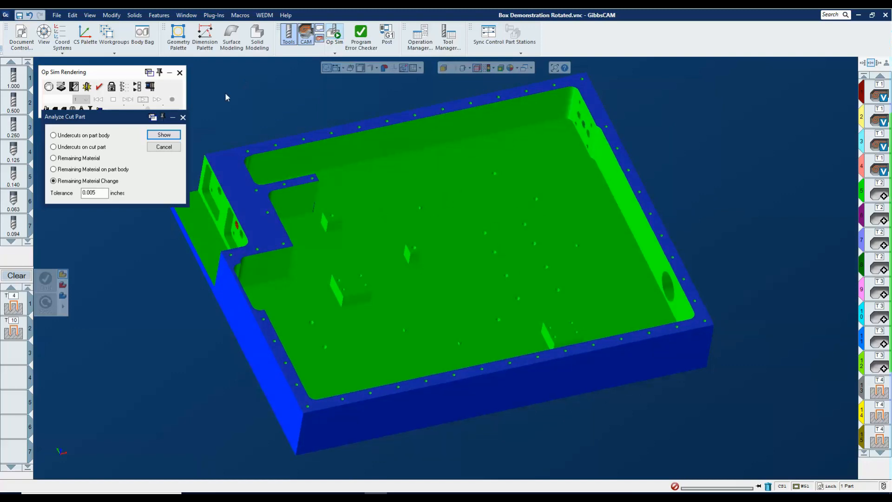
left_click(183, 118)
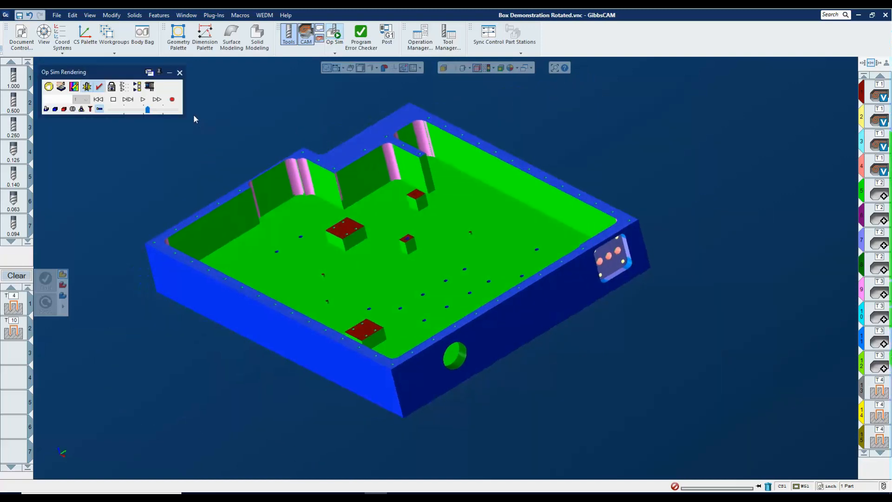
left_click(150, 88)
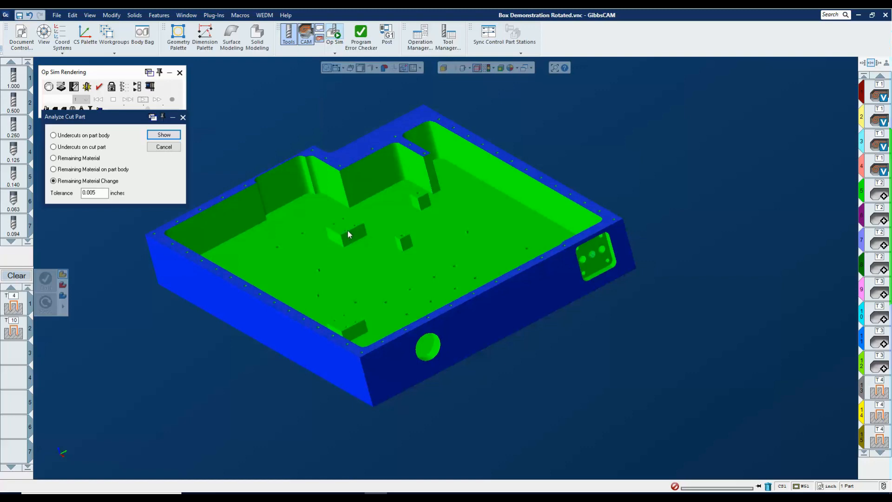
left_click(183, 117)
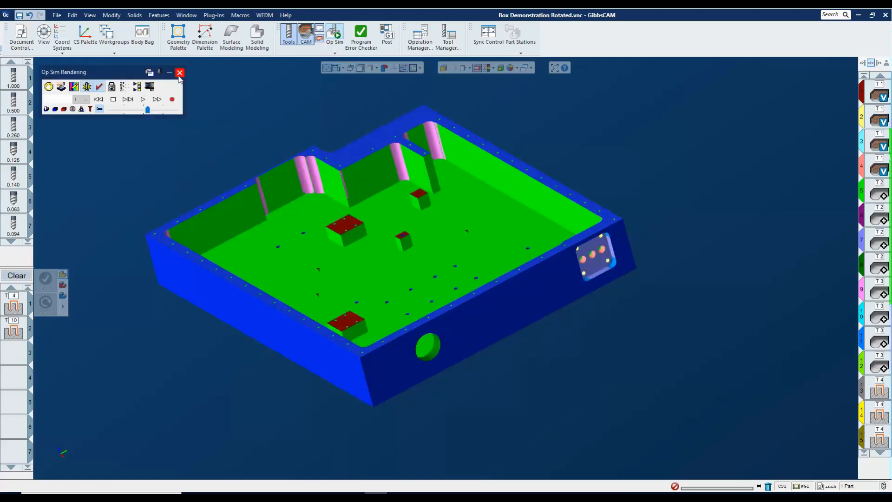
Exit the part simulation and set the flute length of tool 4, the 0.125 spot drill, to 1 inch
left_click(179, 73)
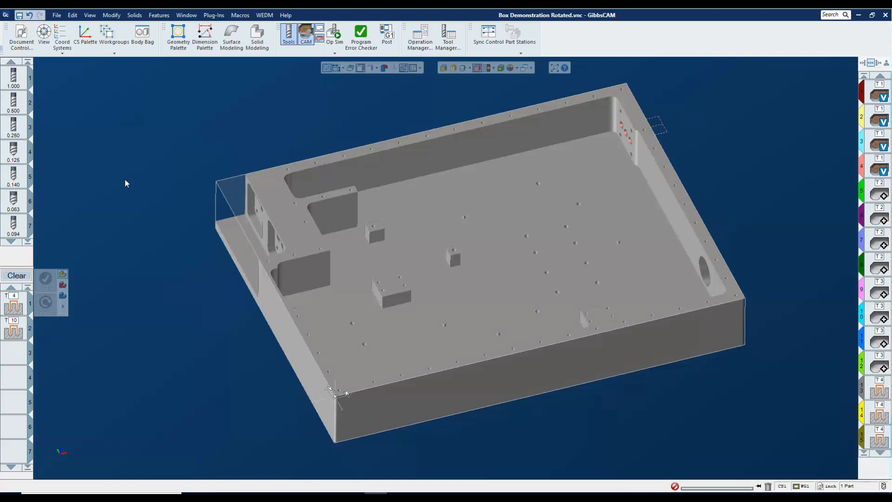
left_click(17, 154)
double_click(17, 154)
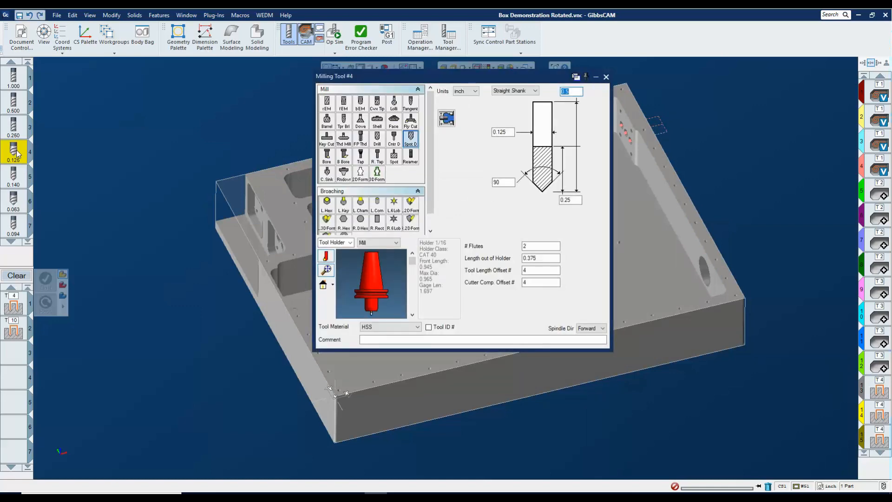
left_click_drag(424, 78, 168, 107)
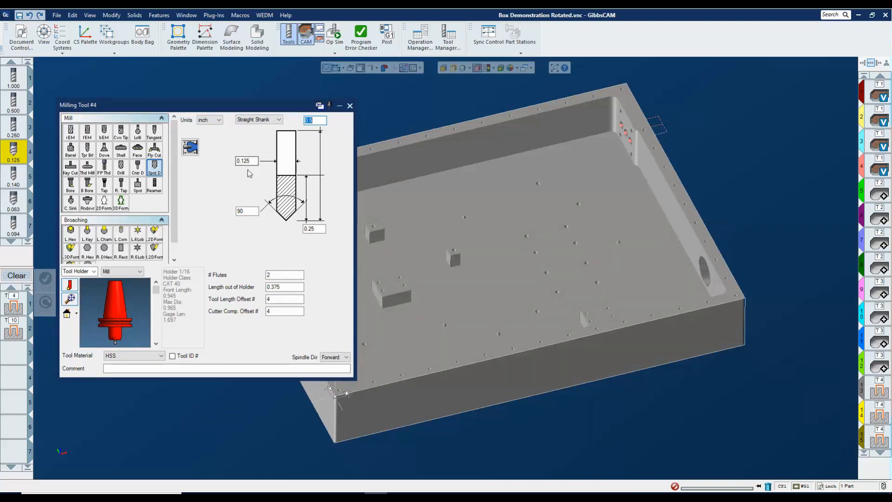
left_click(313, 228)
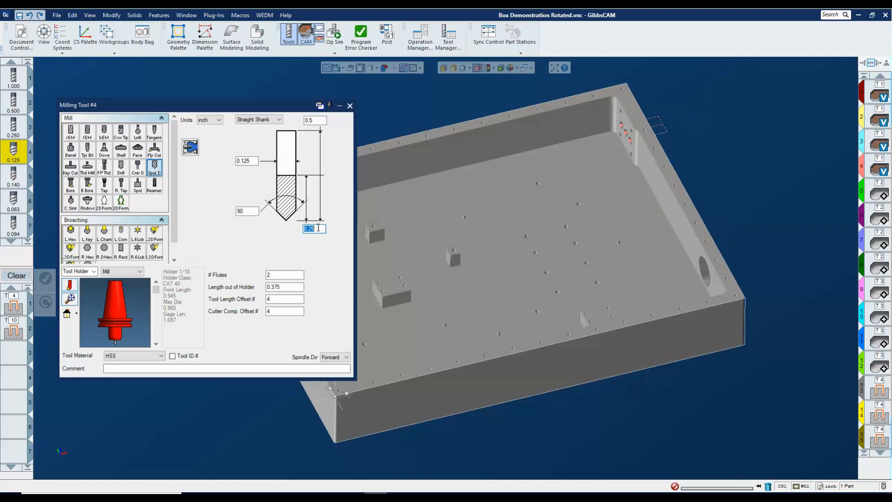
type("1")
key("Return")
left_click(349, 106)
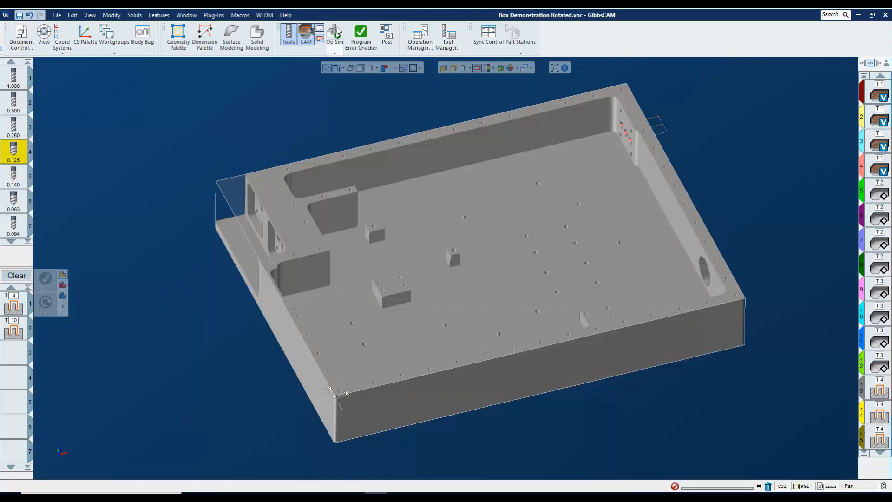
Run Machine Sim on the program up to the collision-check stop, dismiss the clash report, and exit the simulation
left_click(333, 53)
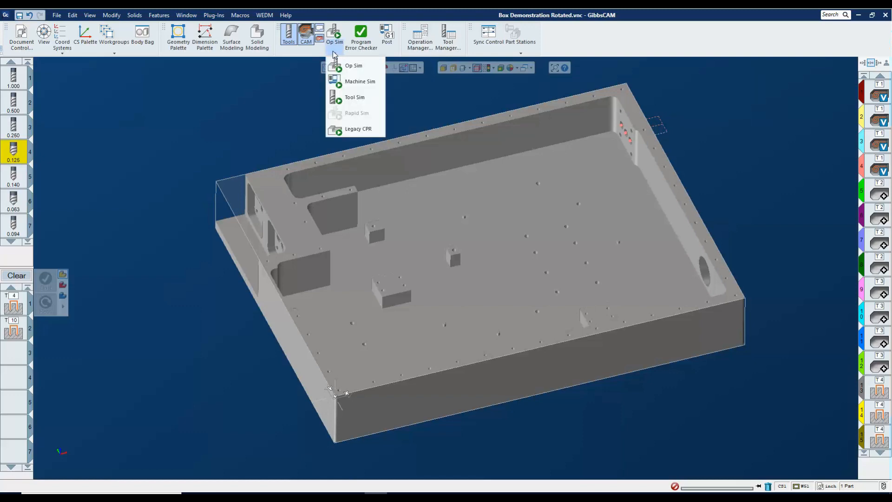
left_click(342, 81)
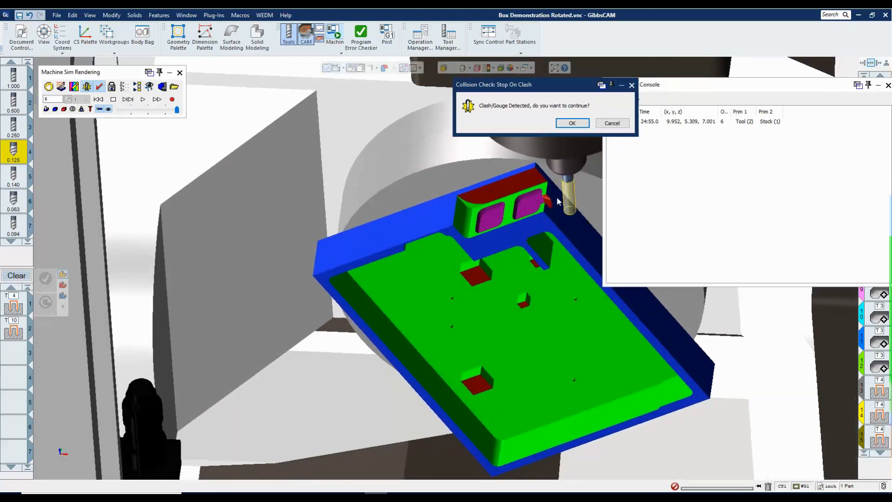
left_click(632, 85)
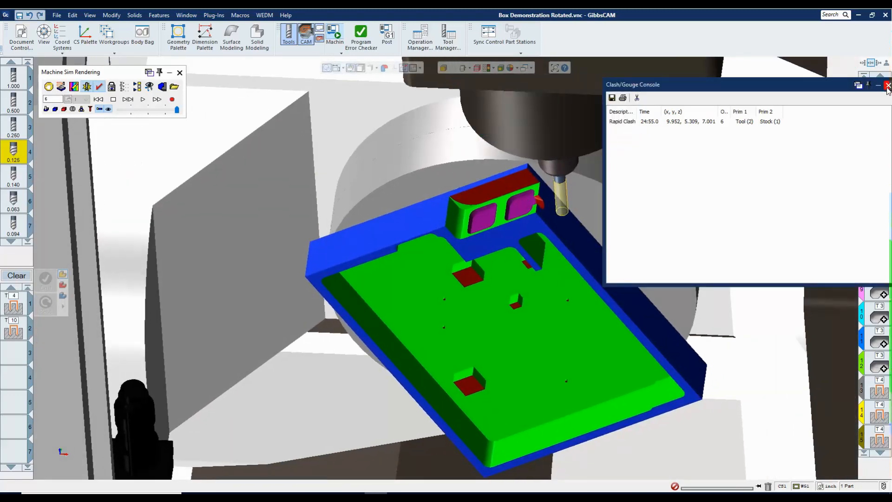
left_click(888, 86)
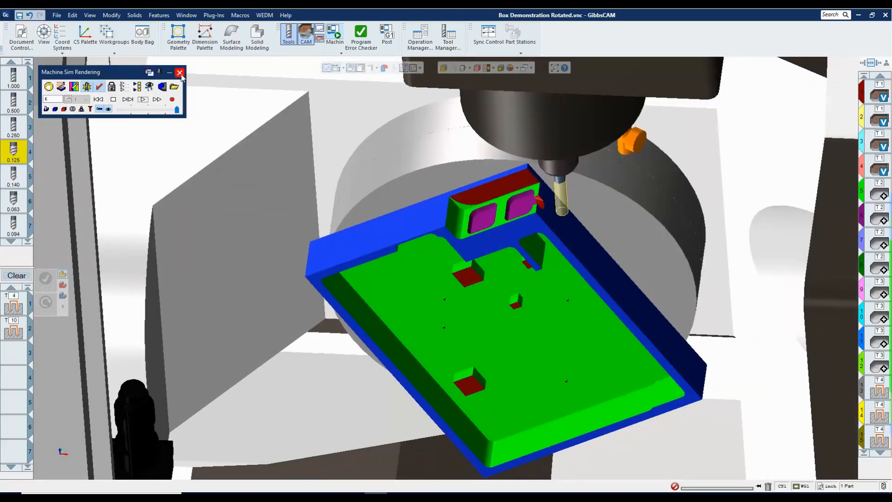
left_click(180, 72)
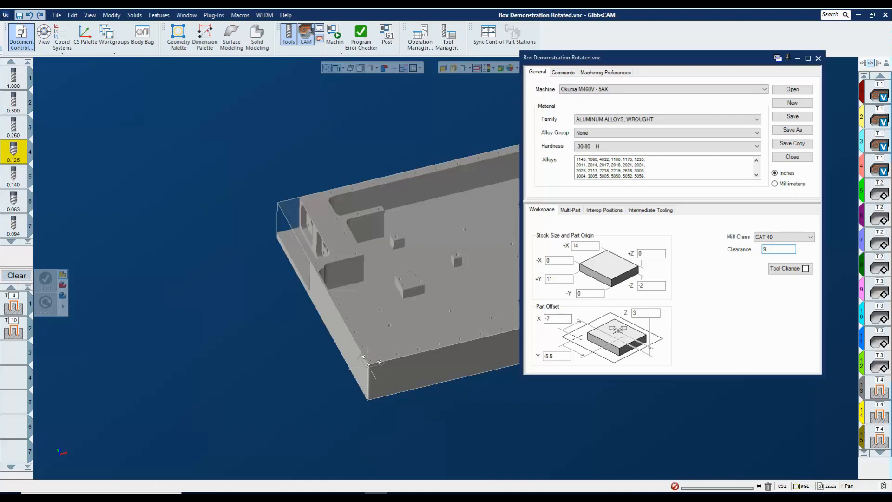
Set the machine clearance to 9 inches in the document settings and run Machine Sim again
left_click(819, 59)
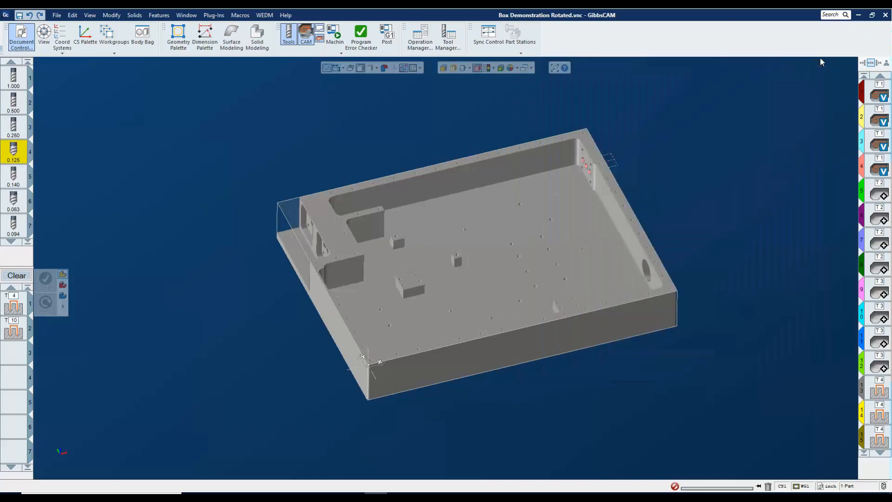
left_click(335, 36)
left_click(143, 99)
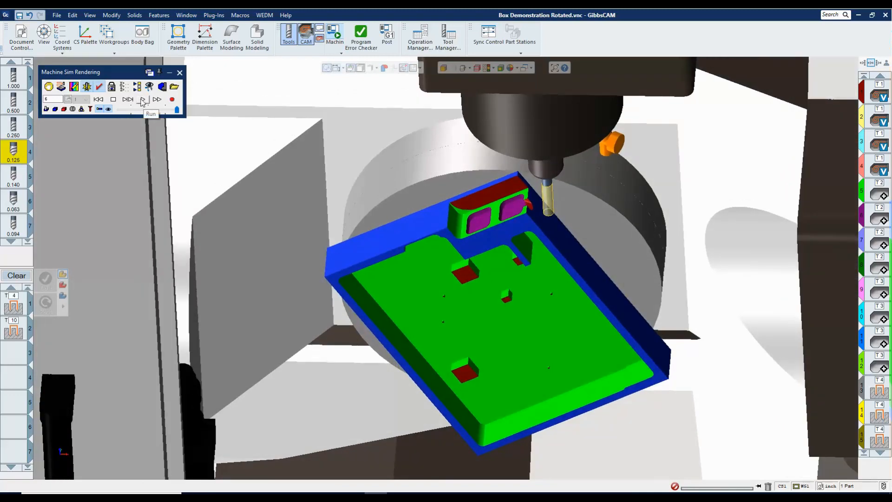
Check the Start At Operation 13 stop and advance Machine Sim by feature into operation 13
left_click(100, 101)
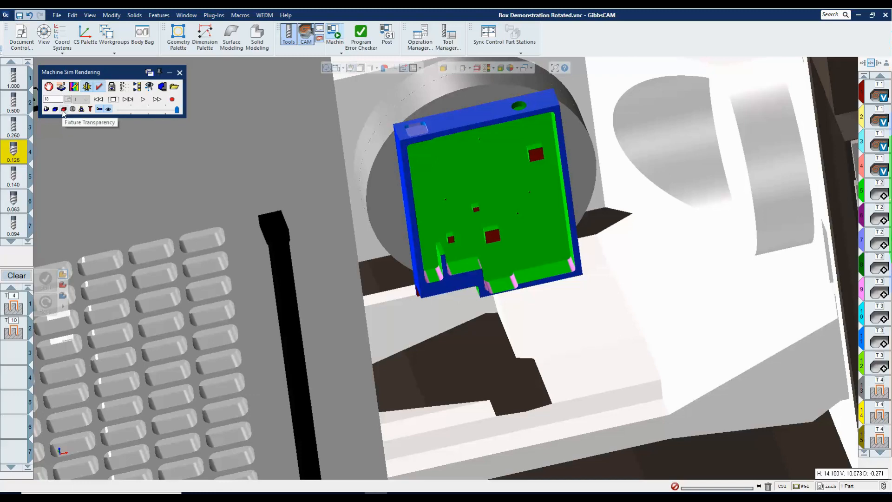
left_click(50, 86)
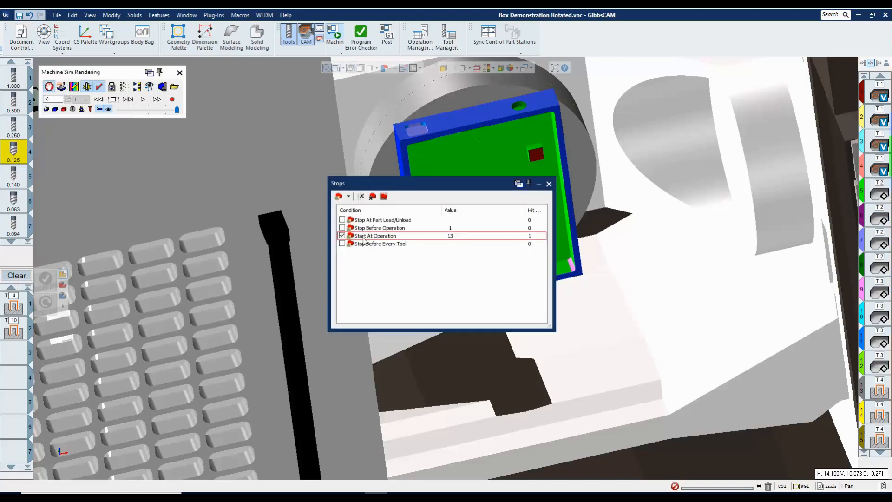
left_click(548, 184)
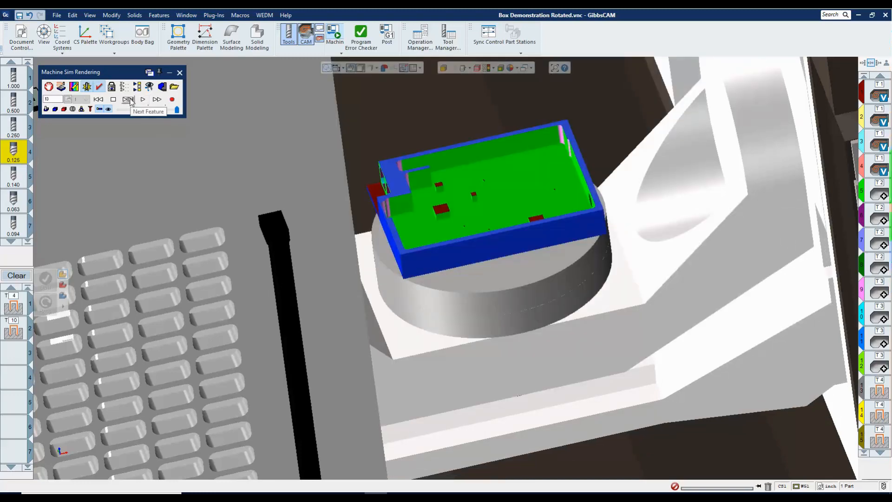
left_click(128, 100)
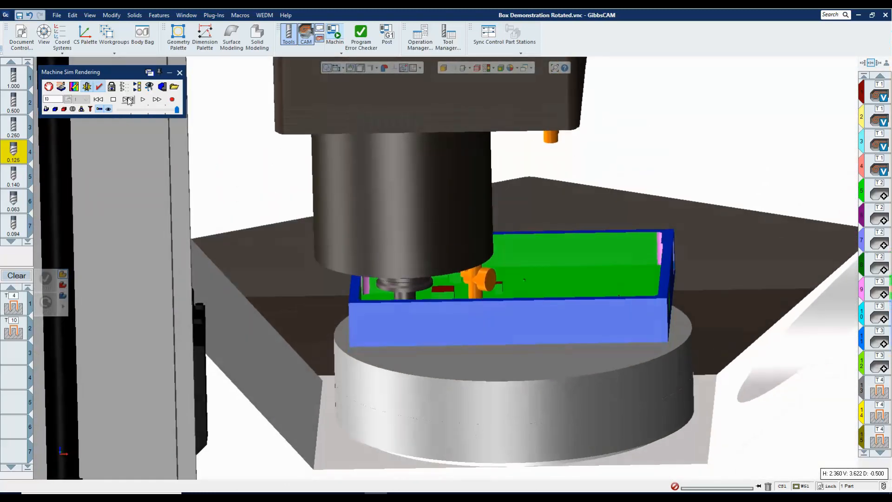
left_click(129, 100)
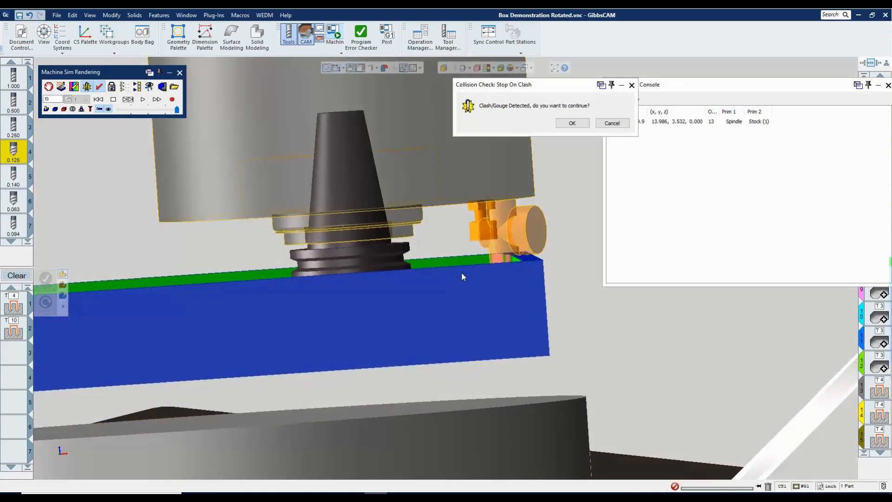
Inspect the spindle and tool holder position against the box wall in operation 13, cancel the run, and exit Machine Sim
middle_click_drag(517, 258, 422, 290)
scroll(58, 183, "down", 1)
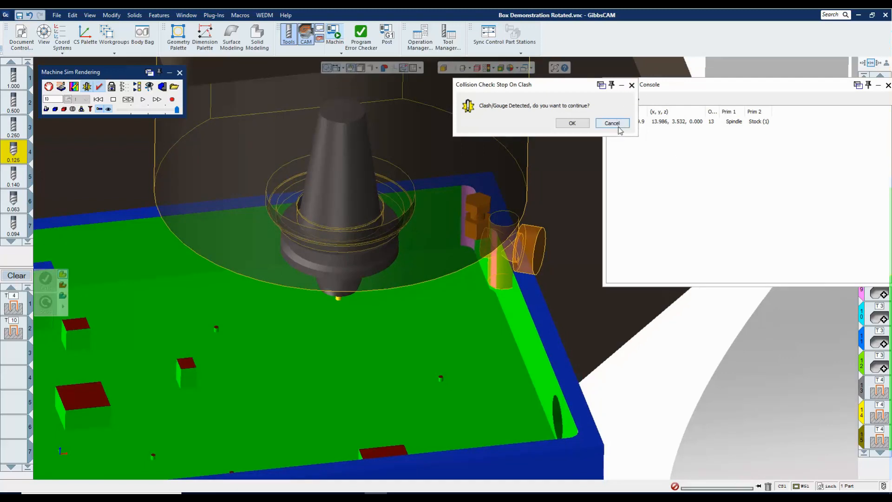
left_click(613, 124)
left_click(887, 86)
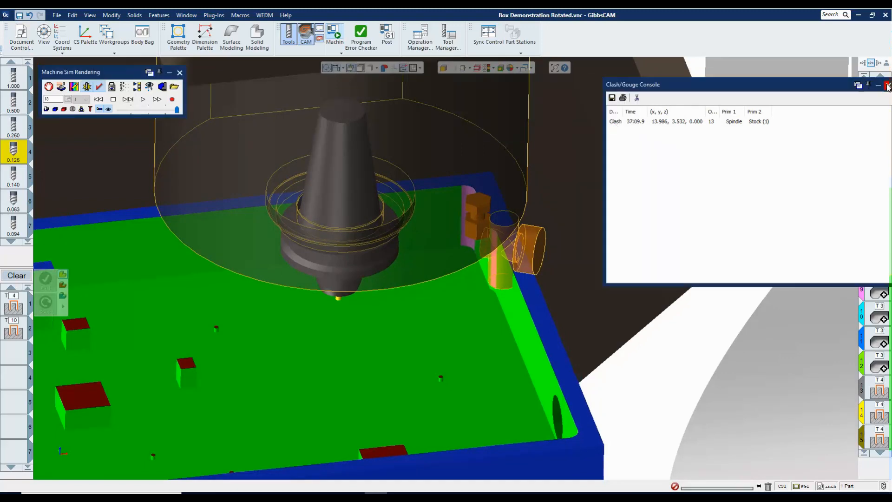
left_click(179, 73)
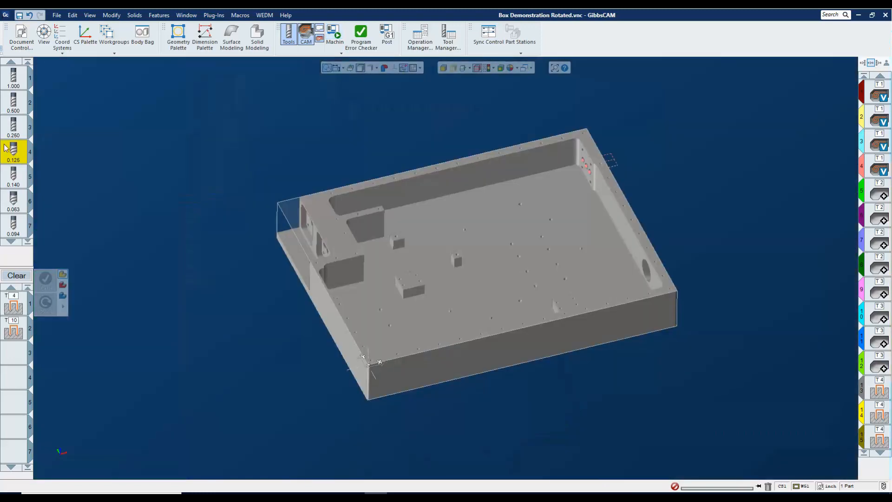
Set tool 4's overall length to 3 inches and its length out of holder to 2 inches
double_click(14, 152)
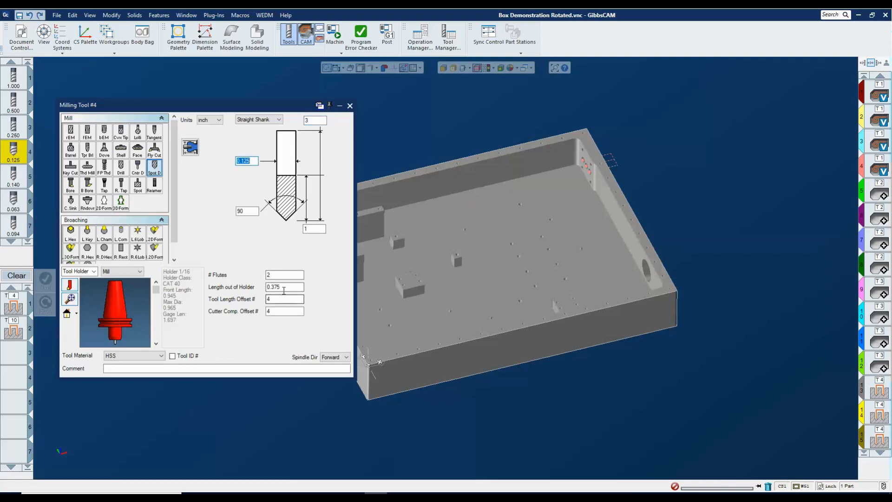
type("2")
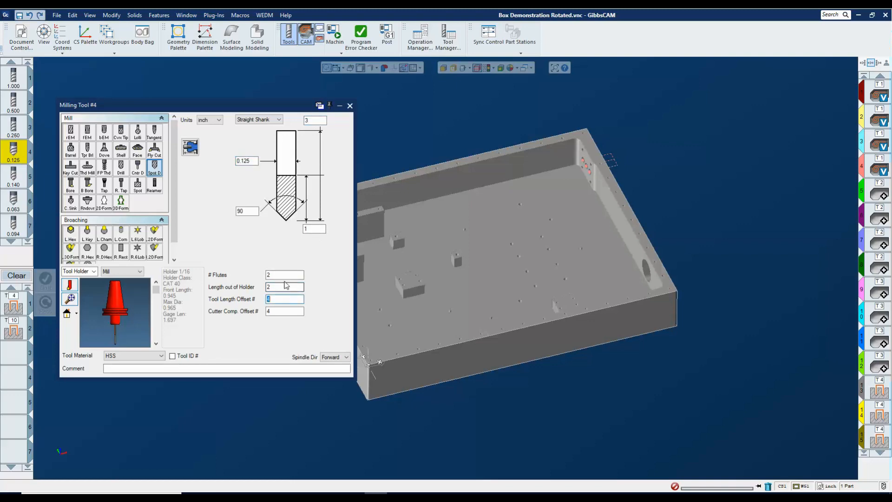
left_click(350, 106)
Set the overall length of tool 5, the 0.140 drill, to 3 inches and its length out of holder to 2 inches
double_click(13, 176)
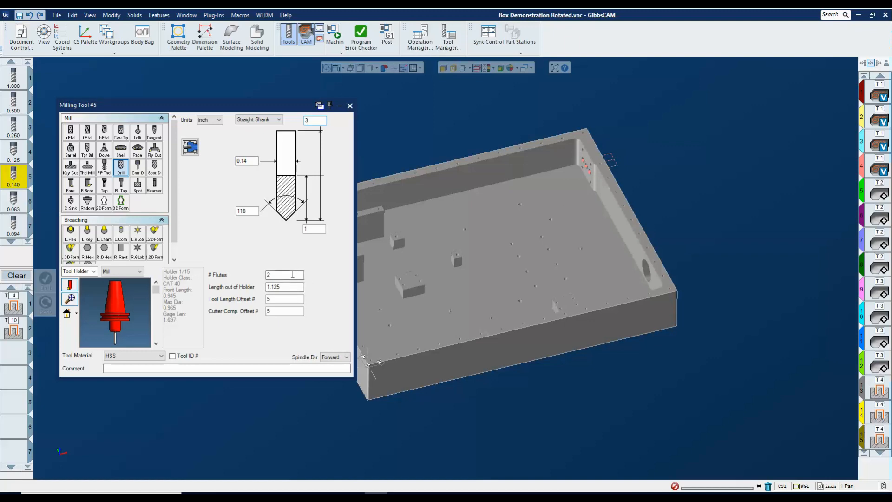
left_click(283, 287)
double_click(283, 287)
type("2")
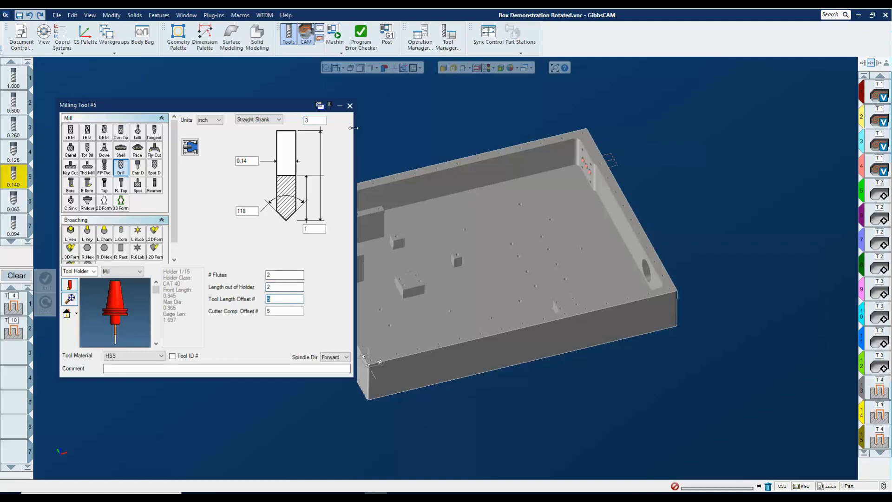
left_click(350, 105)
Give tool 6, the 0.063 spot drill, a 1 inch flute length, 3 inch overall length and 2 inch length out of holder
double_click(12, 197)
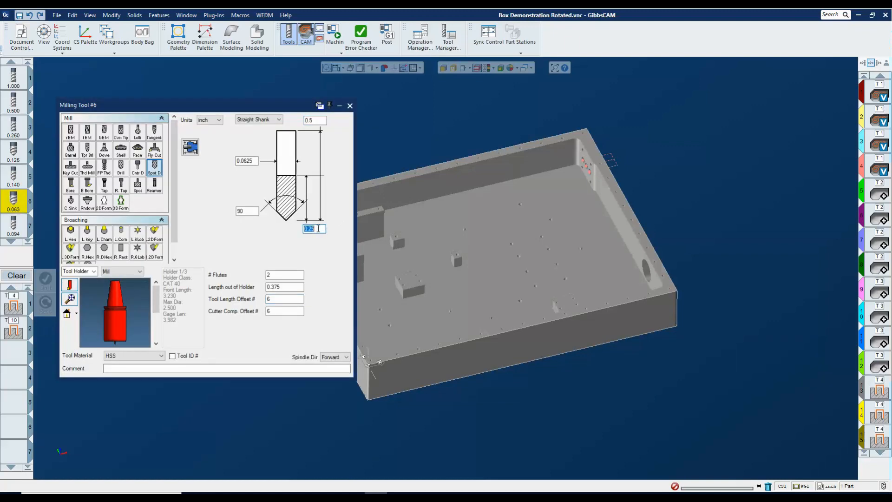
type("1")
left_click(318, 120)
type("3")
left_click(284, 287)
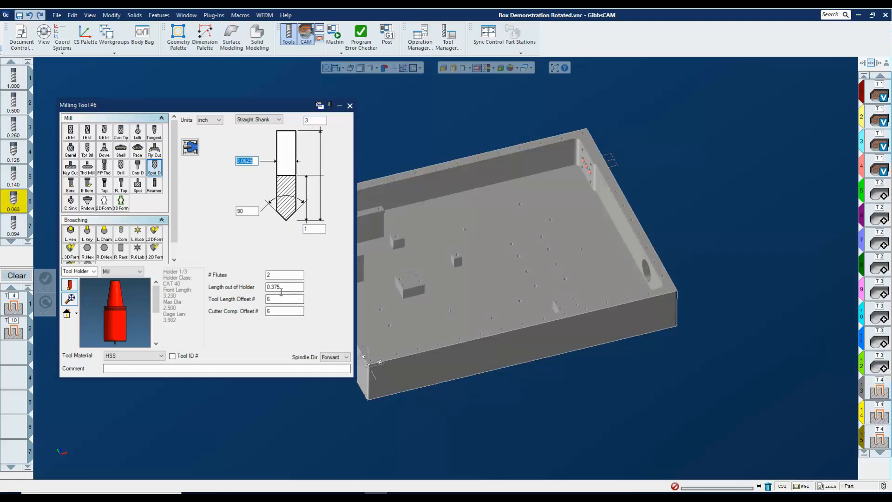
type("2")
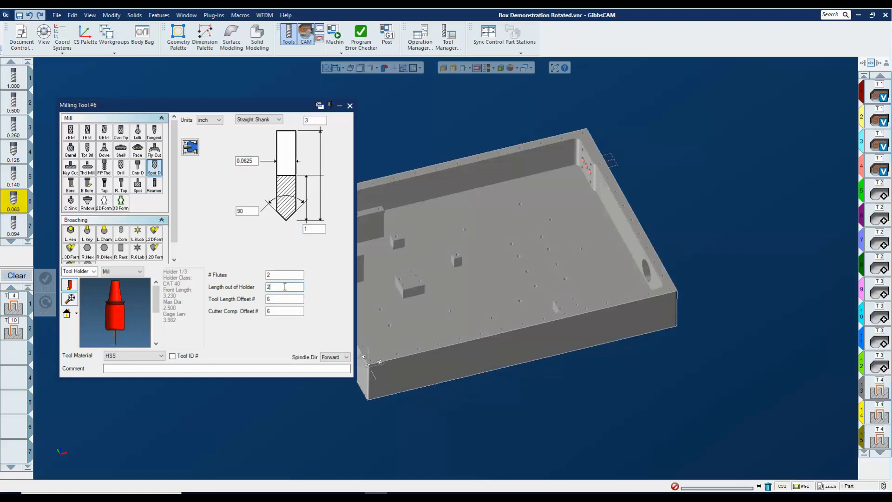
key("Tab")
left_click(350, 106)
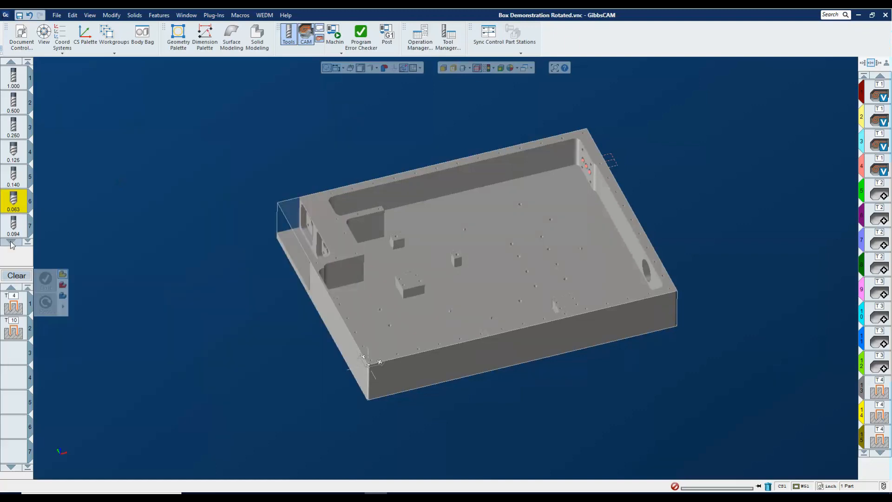
Open tool 7, the 0.094 drill, and its flute length for editing
left_click(11, 242)
left_click(10, 242)
left_click(11, 242)
left_click(10, 242)
left_click(11, 242)
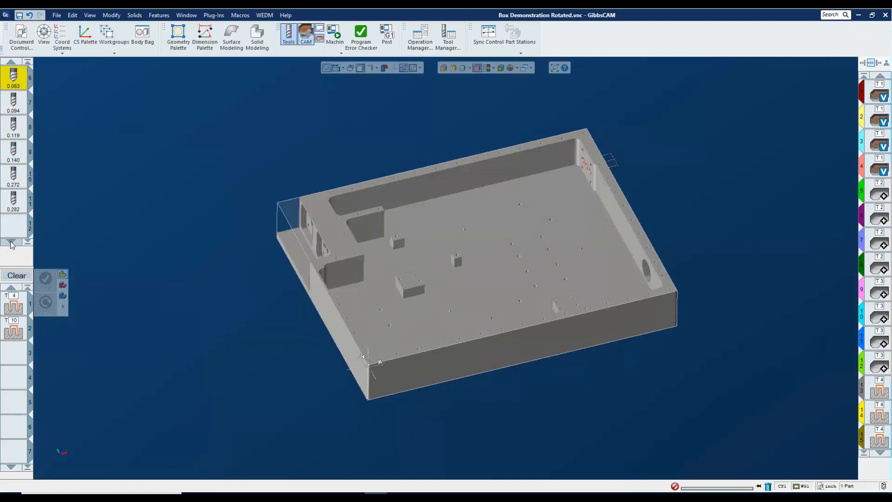
double_click(14, 101)
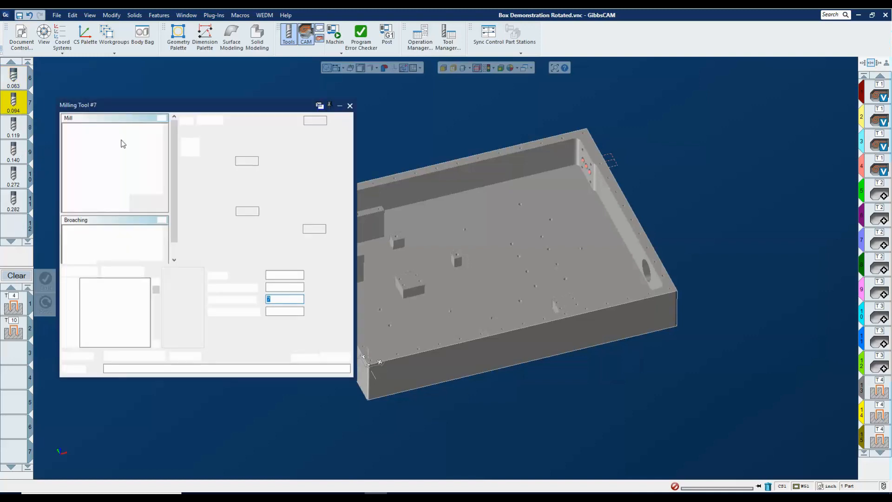
double_click(319, 229)
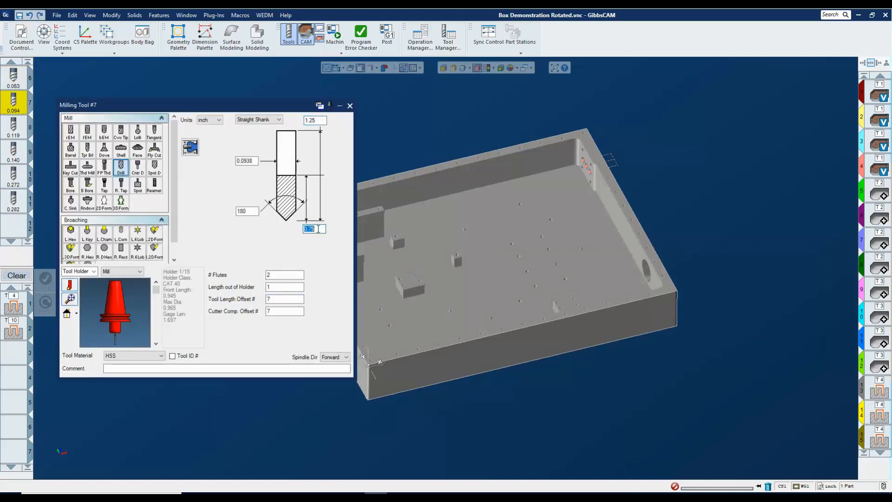
key("Return")
Review the flute lengths of tools 8 through 11, the 0.119, 0.140, 0.272 and 0.282 drills
double_click(12, 128)
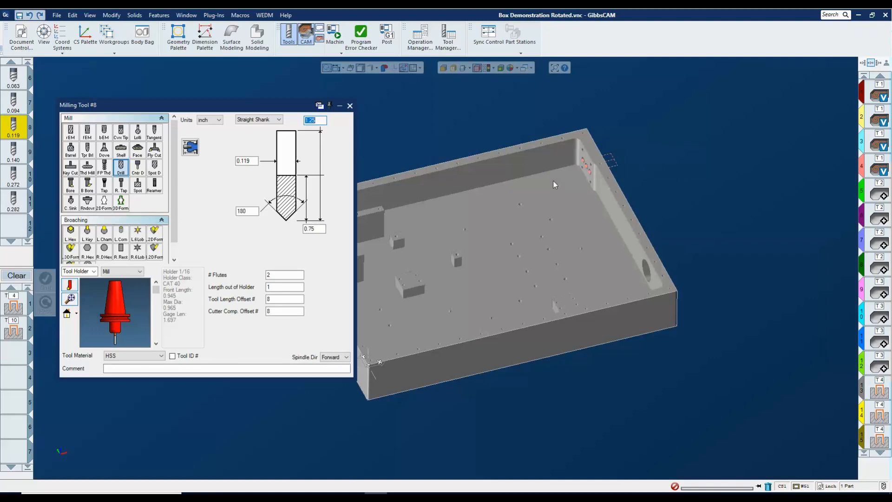
left_click(320, 229)
left_click(11, 160)
left_click(317, 228)
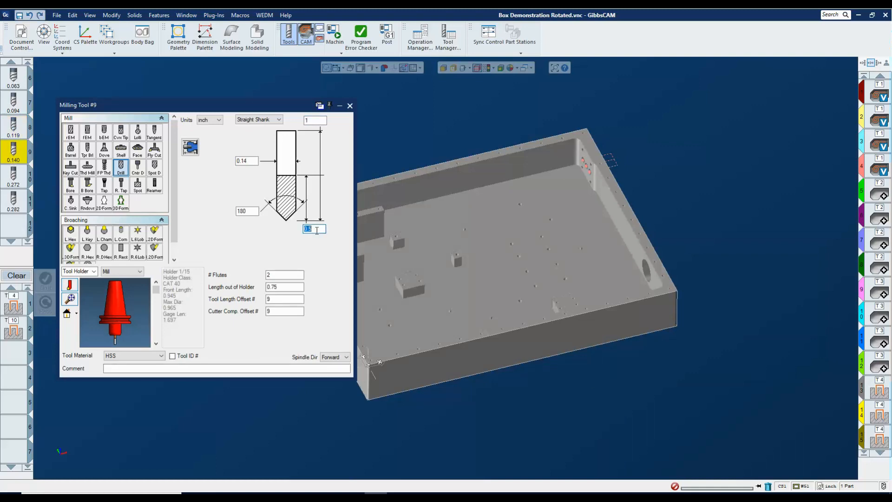
left_click(279, 219)
left_click(18, 183)
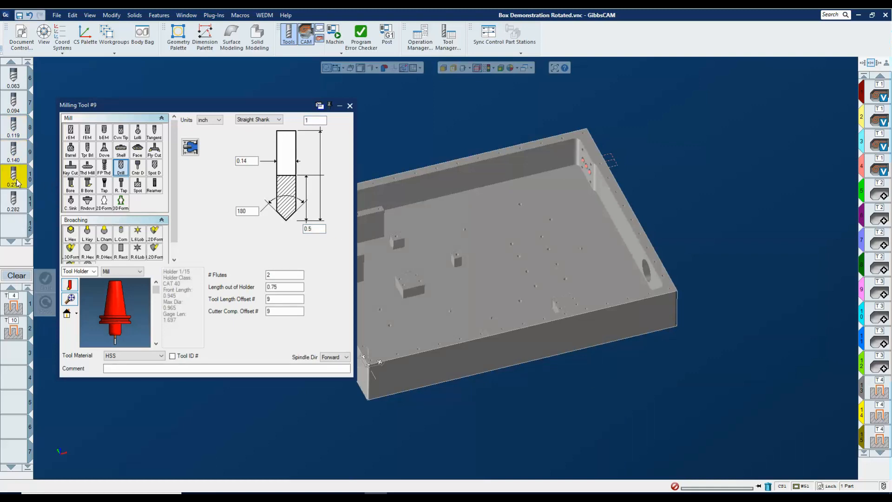
left_click(321, 228)
left_click(390, 239)
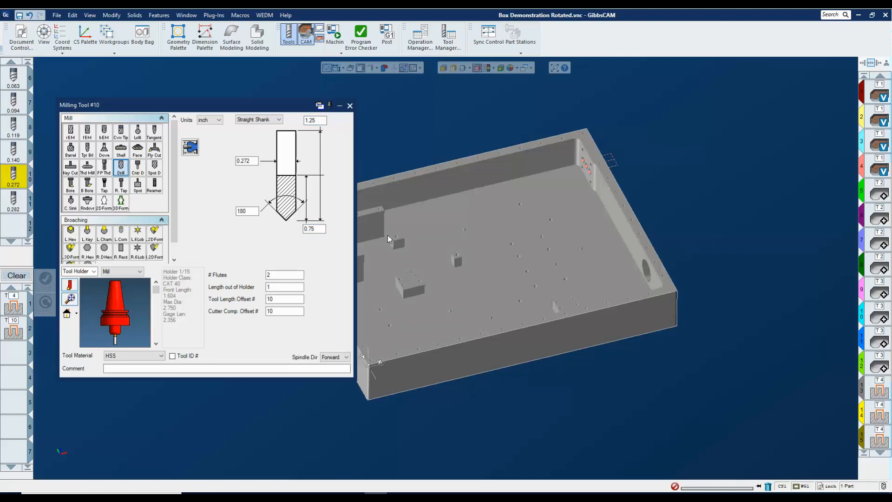
left_click(19, 201)
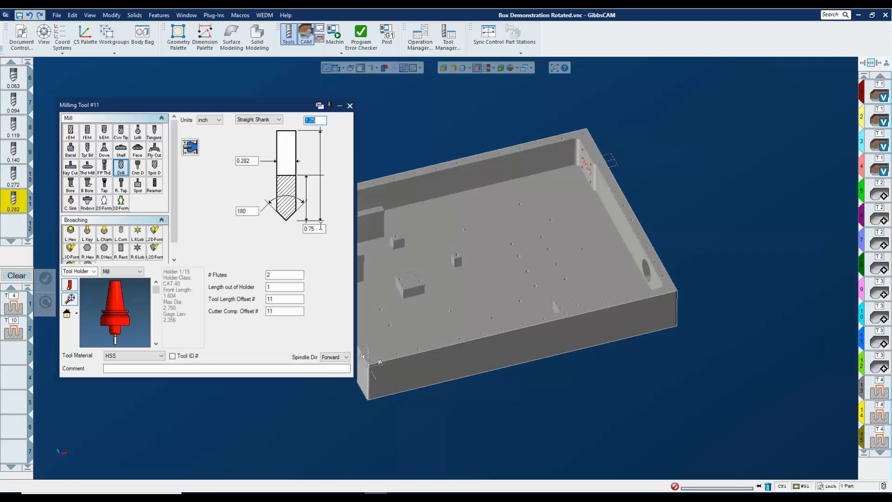
left_click(320, 228)
left_click(350, 106)
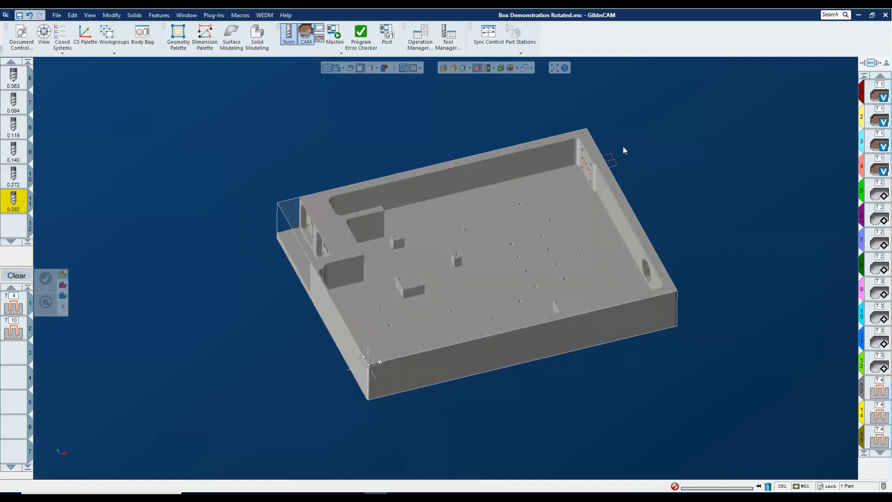
Launch Machine Sim and advance the drilling simulation on the box feature by feature
scroll(760, 220, "up", 5)
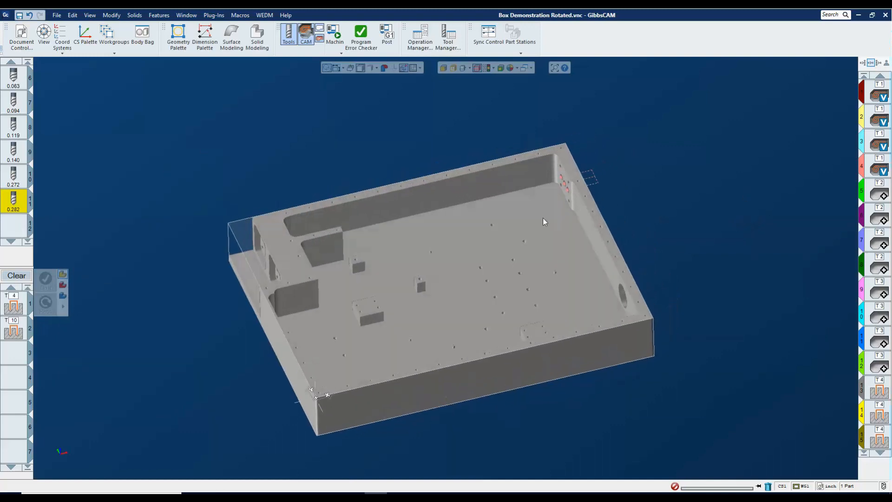
left_click(341, 53)
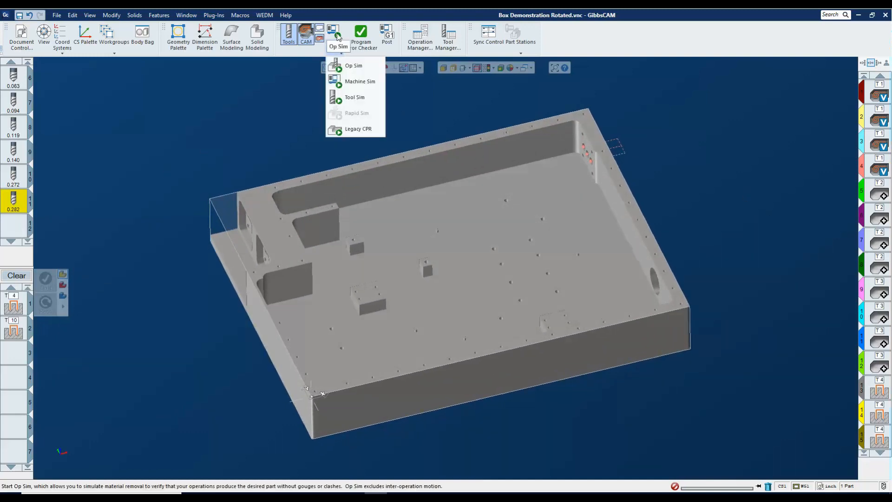
left_click(348, 82)
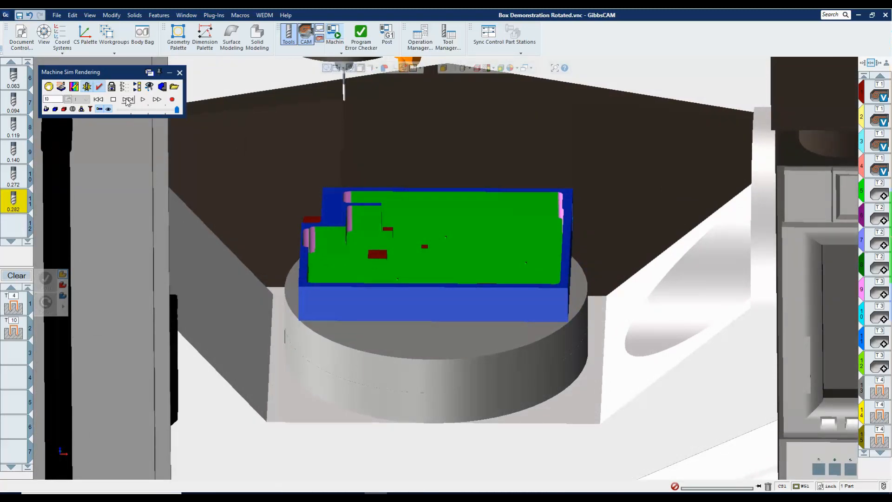
left_click(127, 100)
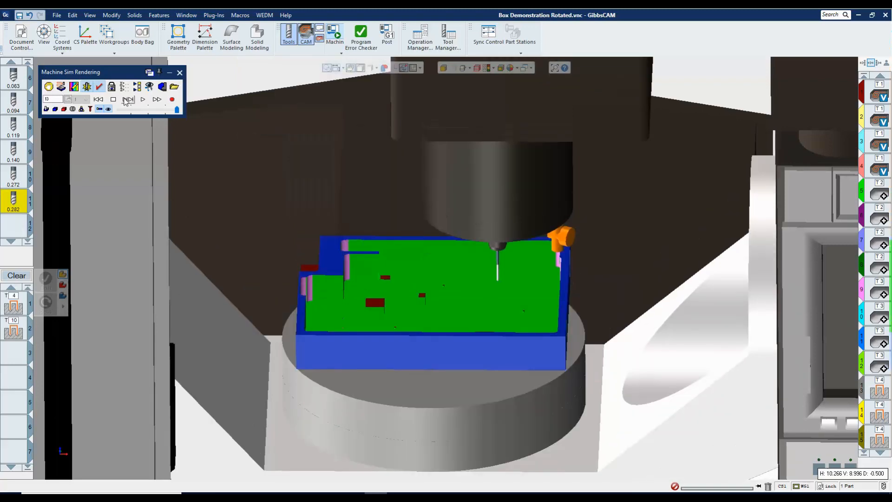
left_click(124, 100)
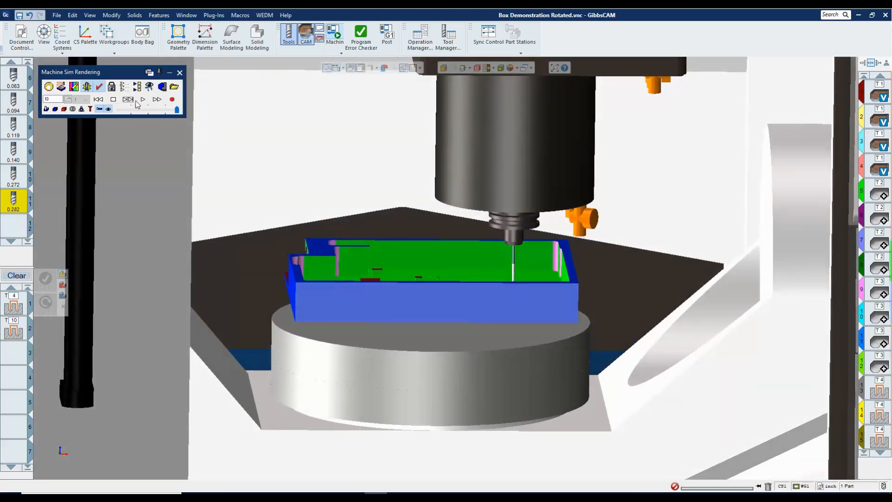
left_click(131, 102)
left_click(132, 102)
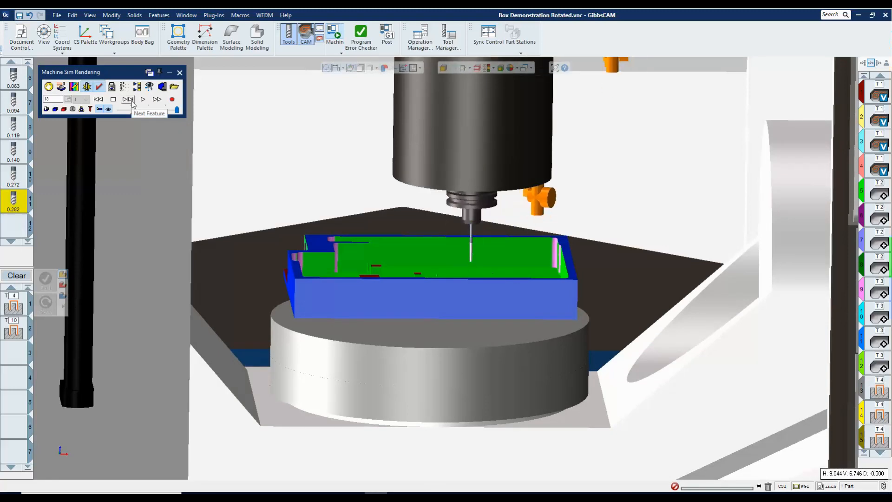
left_click(132, 102)
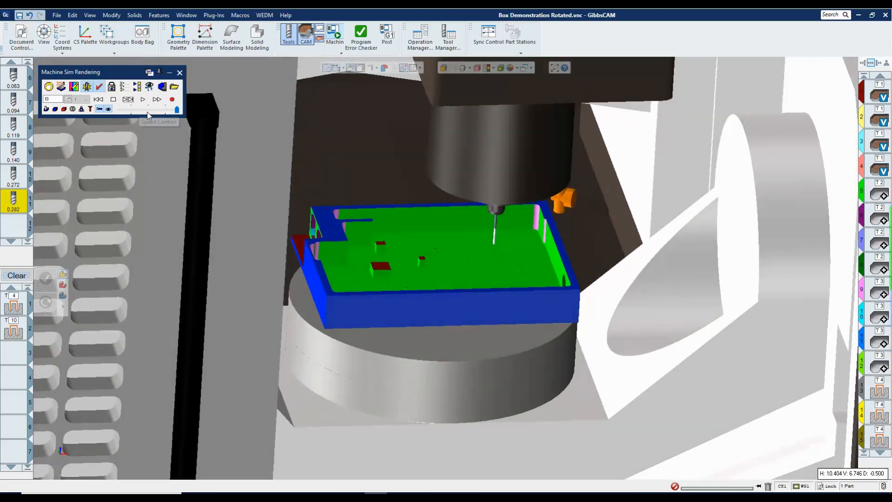
Run the machine simulation through the drilling operations at reduced speed, adjusting the playback speed along the way
left_click(147, 110)
left_click(142, 99)
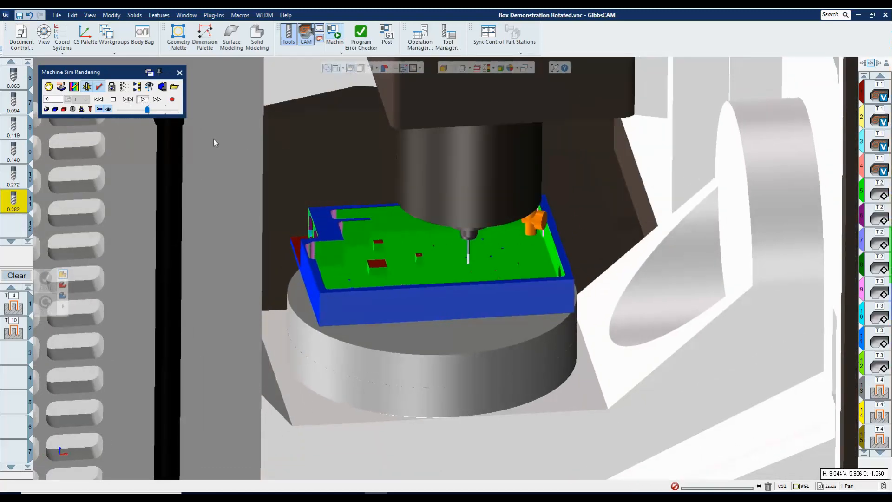
left_click_drag(147, 110, 135, 109)
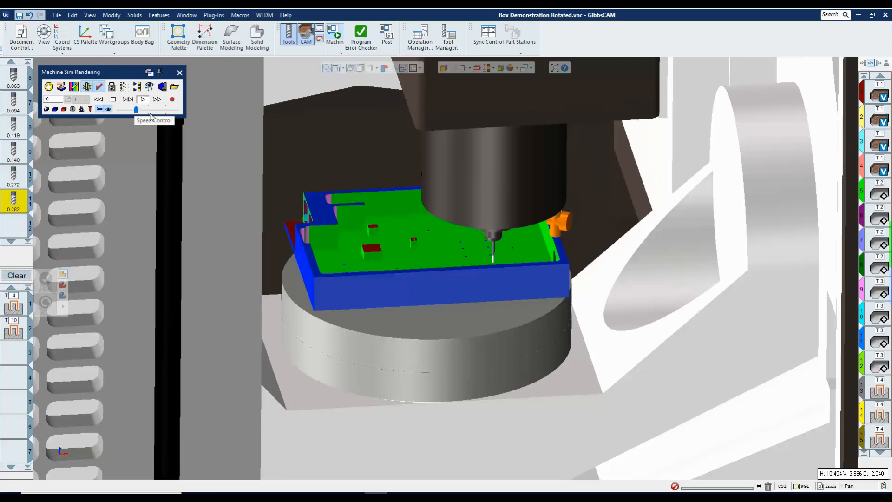
left_click(145, 110)
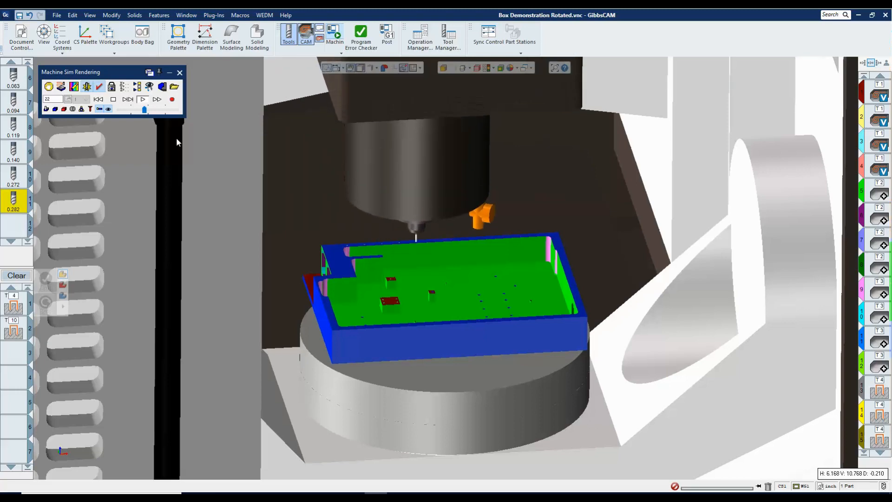
left_click(159, 109)
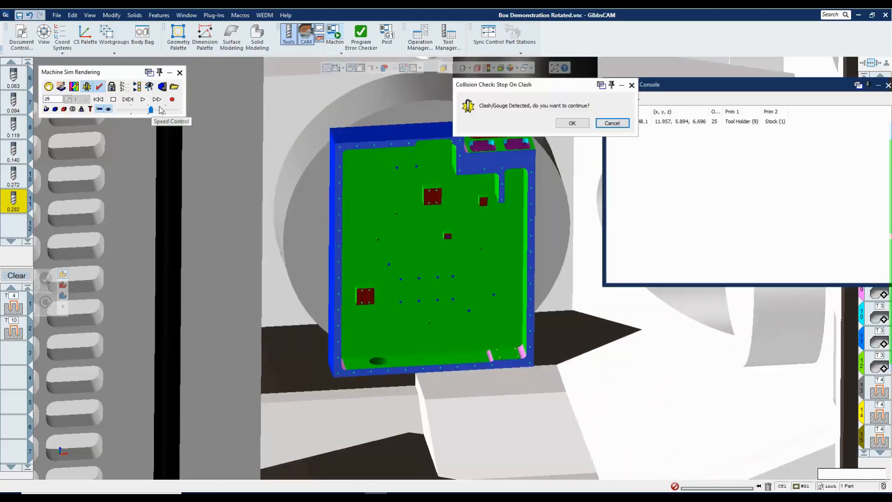
Examine the clash between the tool 9 holder and the stock at the box's stepped corner
middle_click_drag(535, 150, 549, 251)
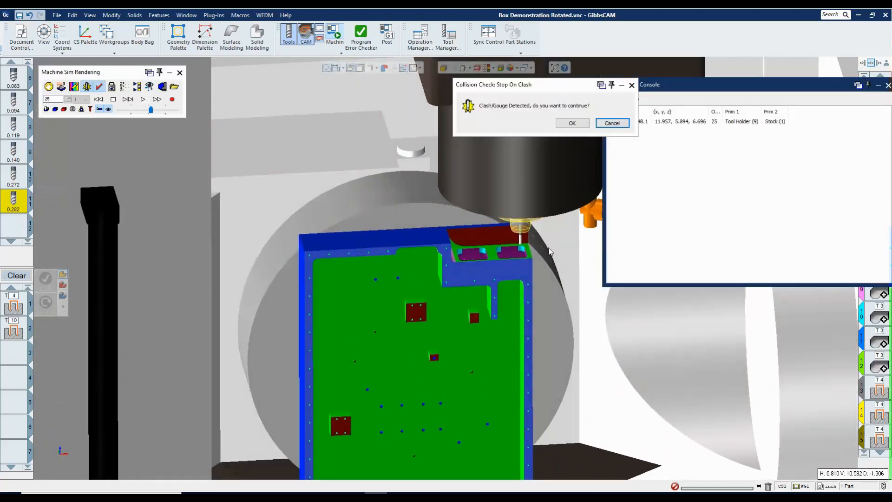
scroll(549, 251, "up", 3)
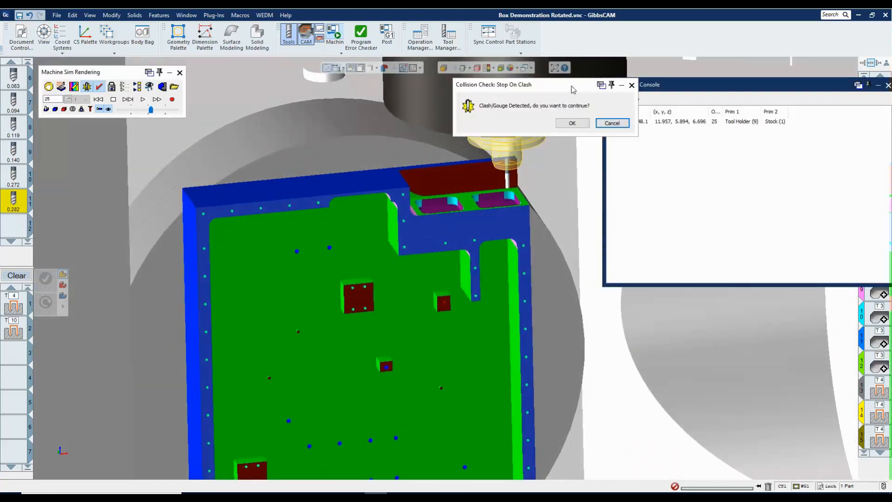
left_click_drag(573, 90, 496, 82)
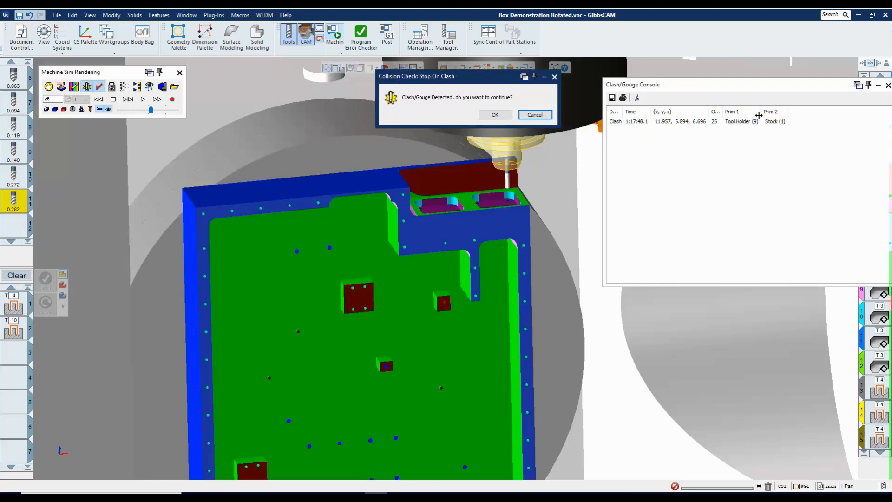
scroll(598, 171, "up", 2)
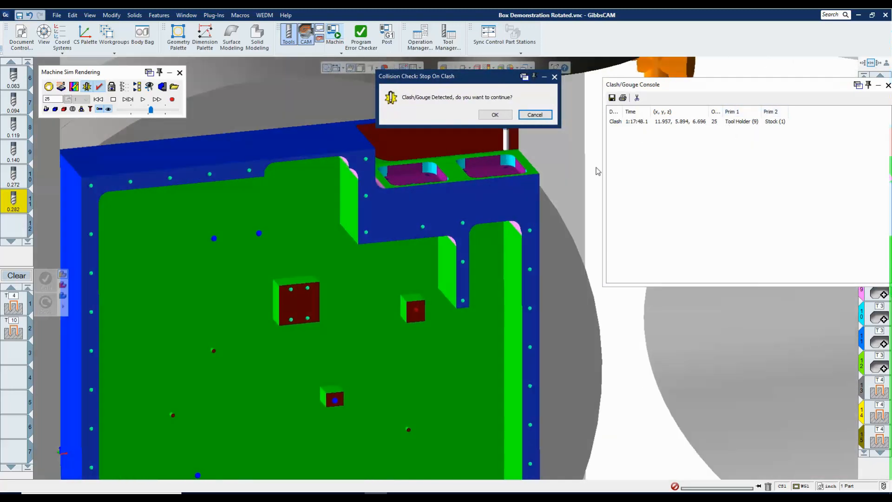
middle_click_drag(598, 172, 459, 183)
scroll(456, 208, "down", 5)
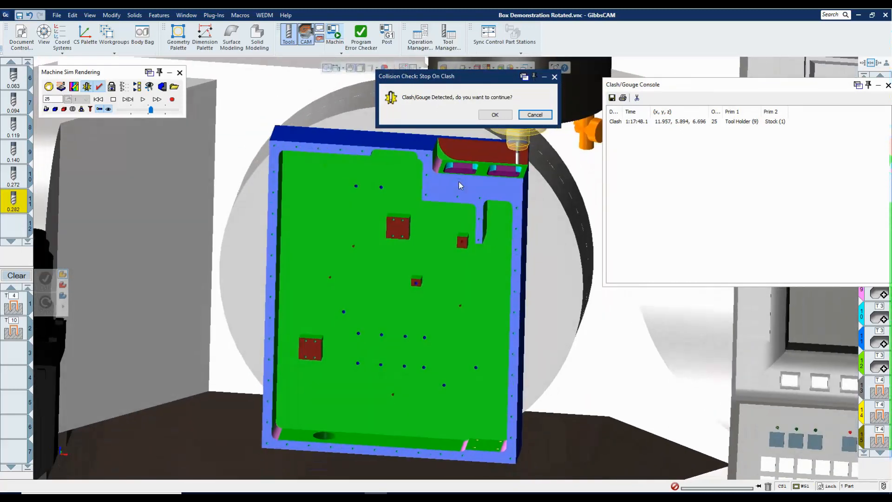
Stop the simulation at the clash and close the clash console and Machine Sim
left_click(539, 115)
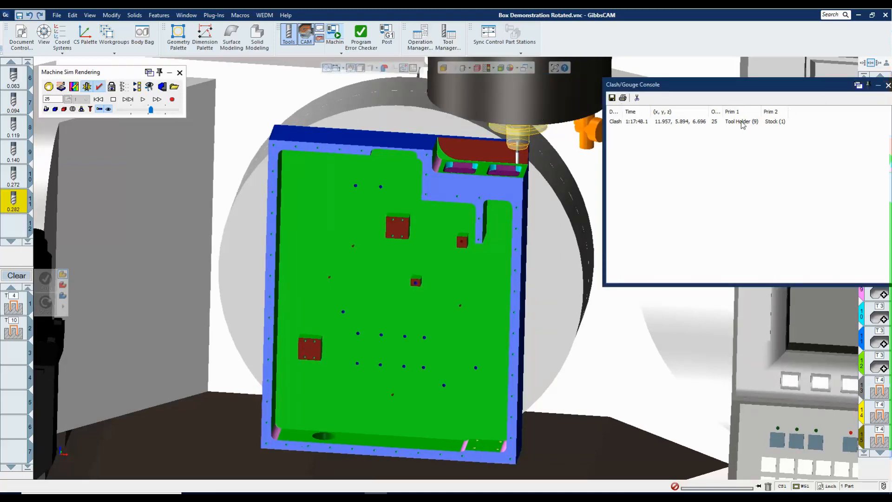
left_click(888, 85)
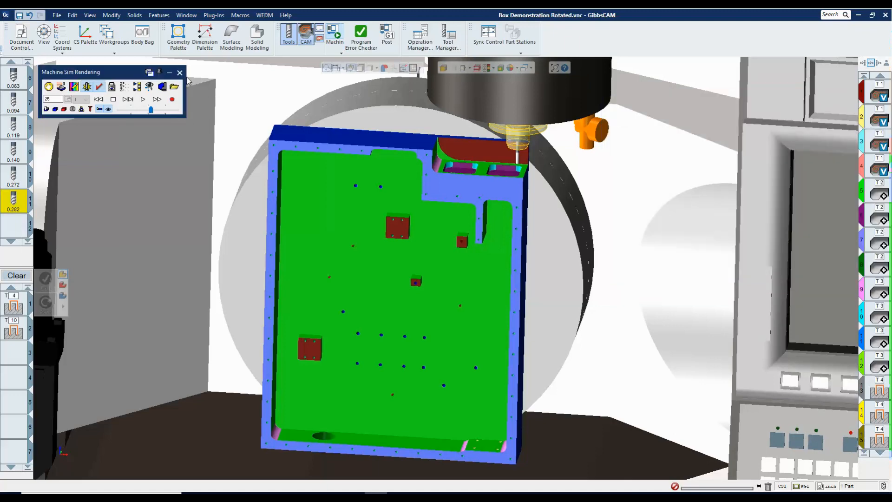
left_click(180, 73)
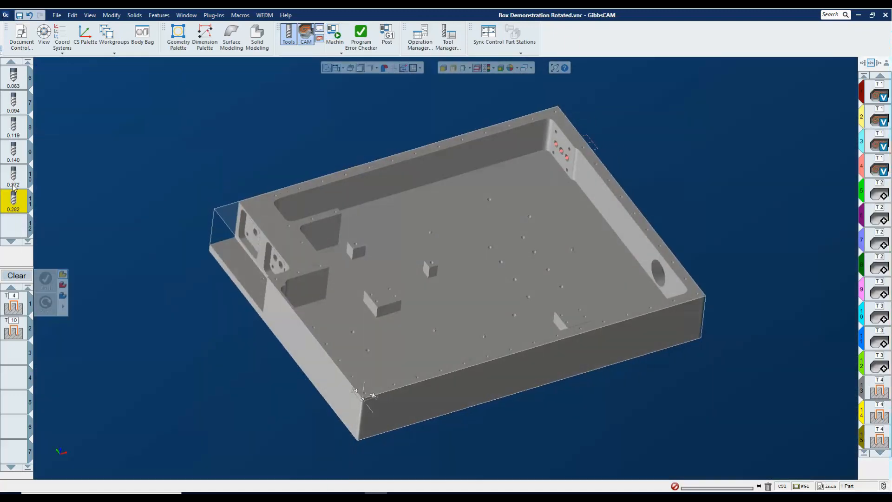
Give tool 9, the 0.140 drill, a 1 inch flute length, 3 inch overall length and 2 inch length out of holder
double_click(14, 151)
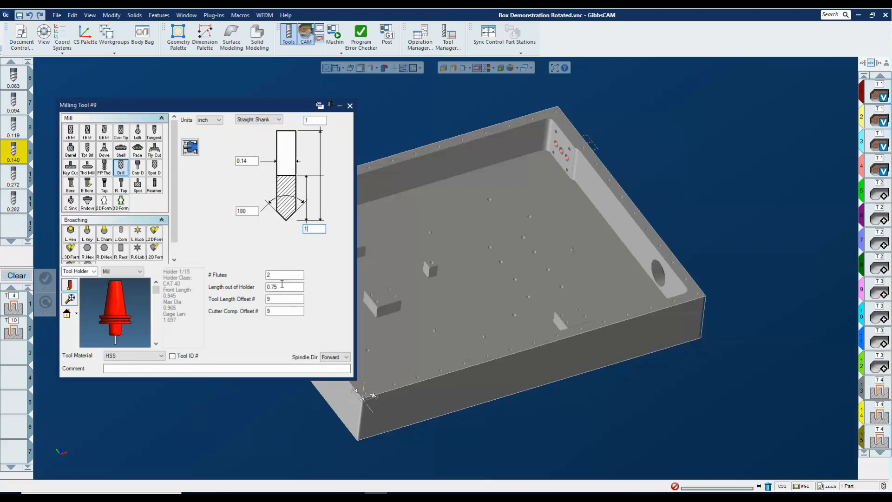
left_click(314, 121)
left_click(281, 286)
type("2")
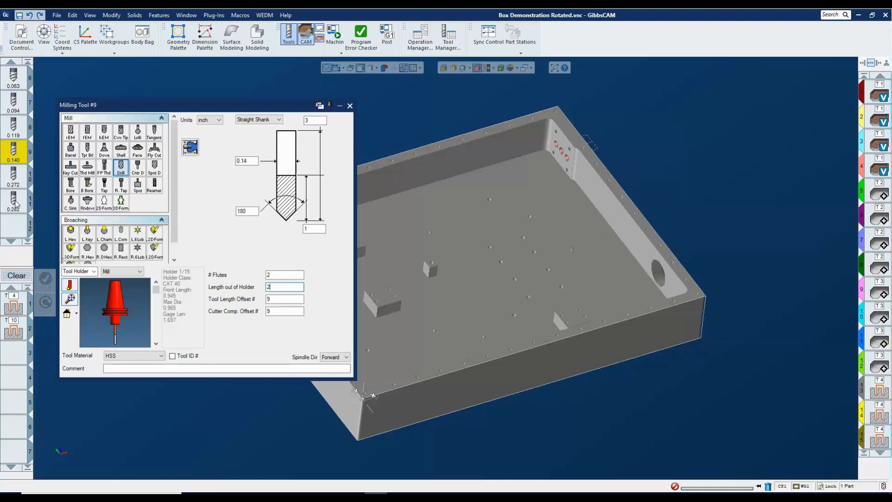
left_click(350, 106)
Rerun Machine Sim to check the drilling operations with the lengthened tool 9
middle_click_drag(383, 113, 349, 112)
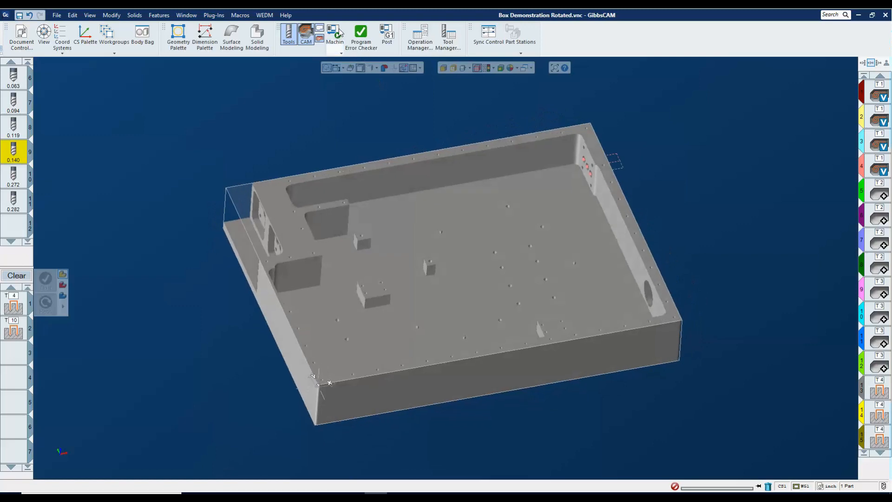
left_click(334, 37)
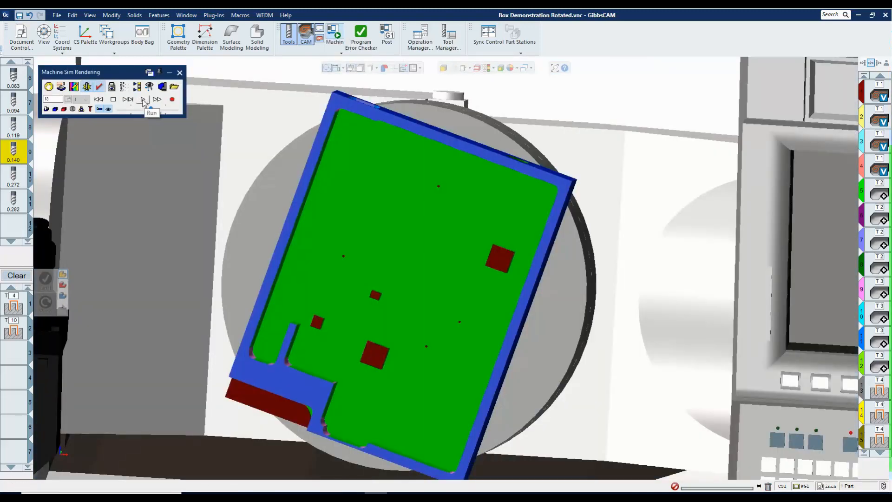
left_click(143, 100)
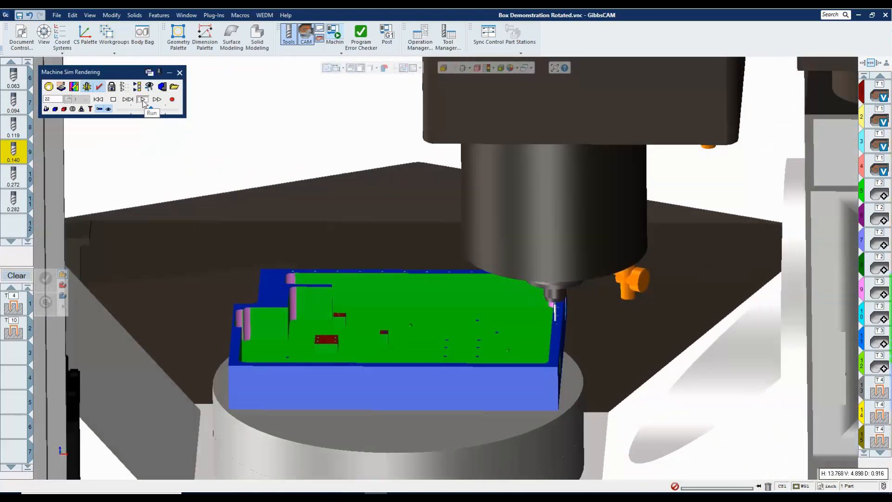